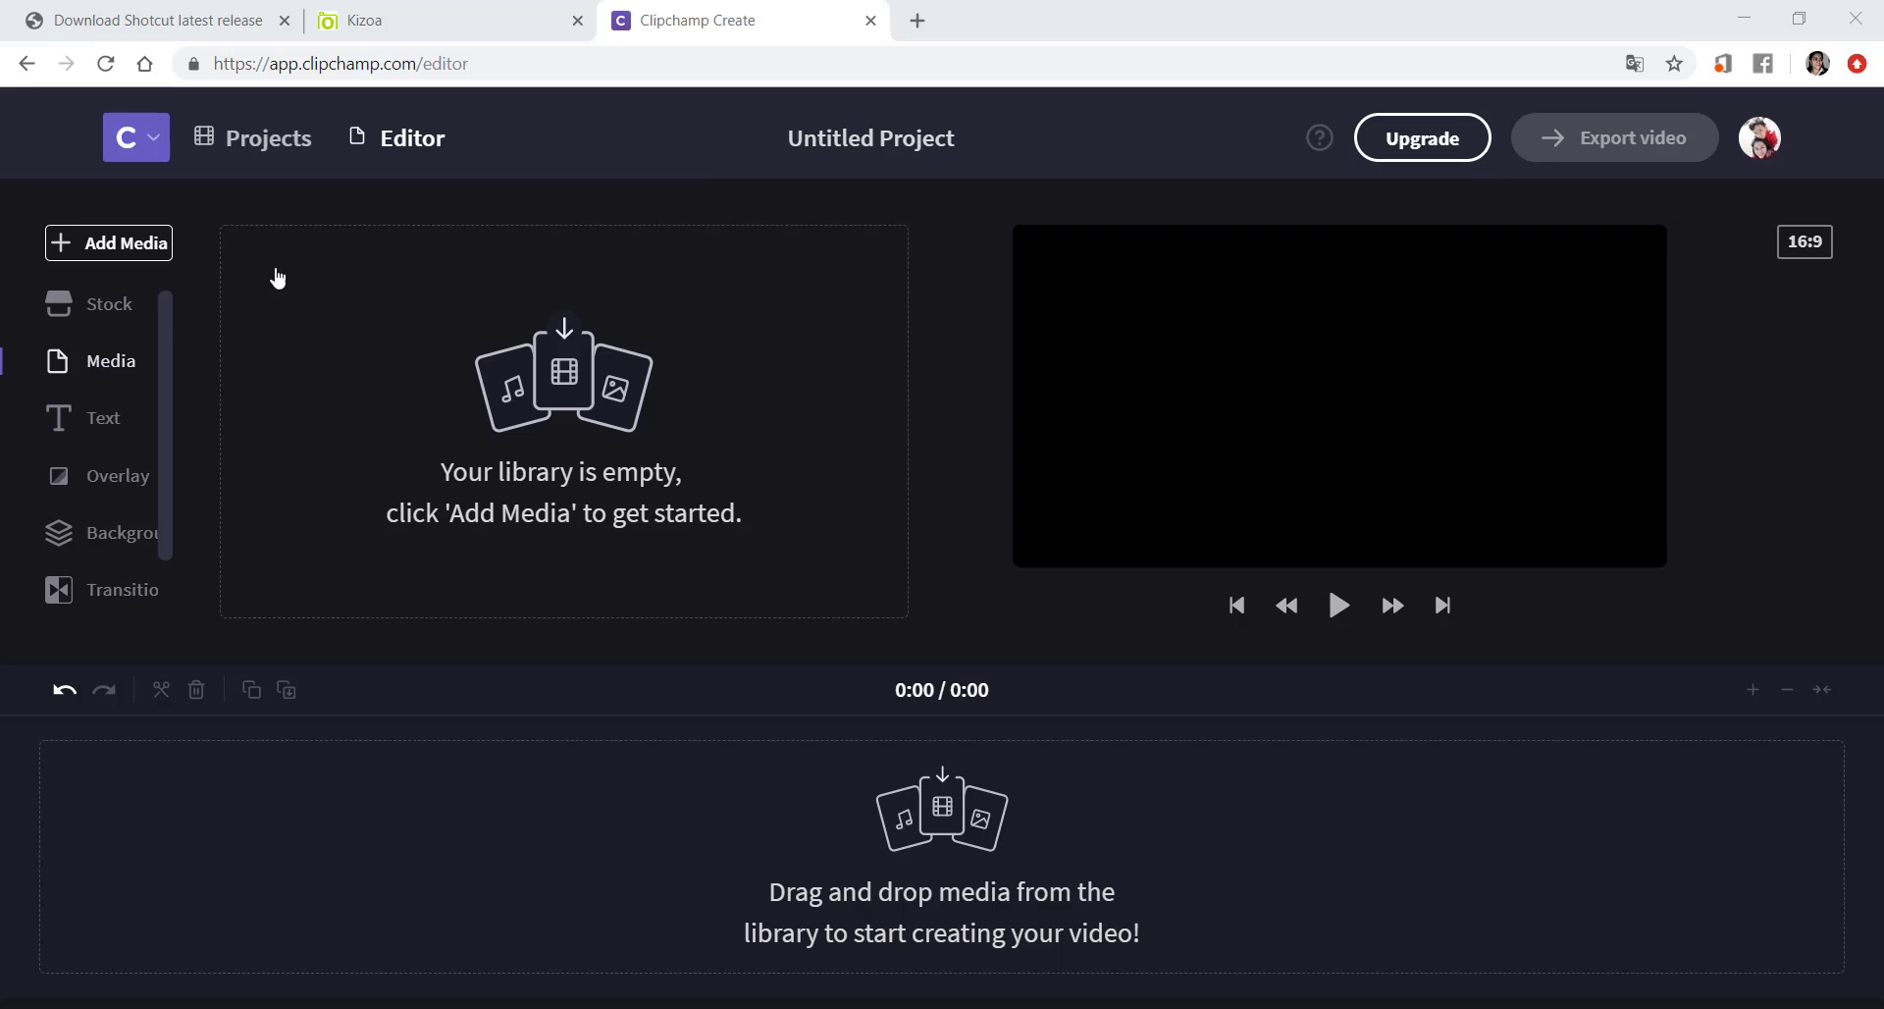
Step: Import the textos_shapes video from the desktop and place it at the start of the timeline
{"action": "left_click", "coordinate": [112, 247]}
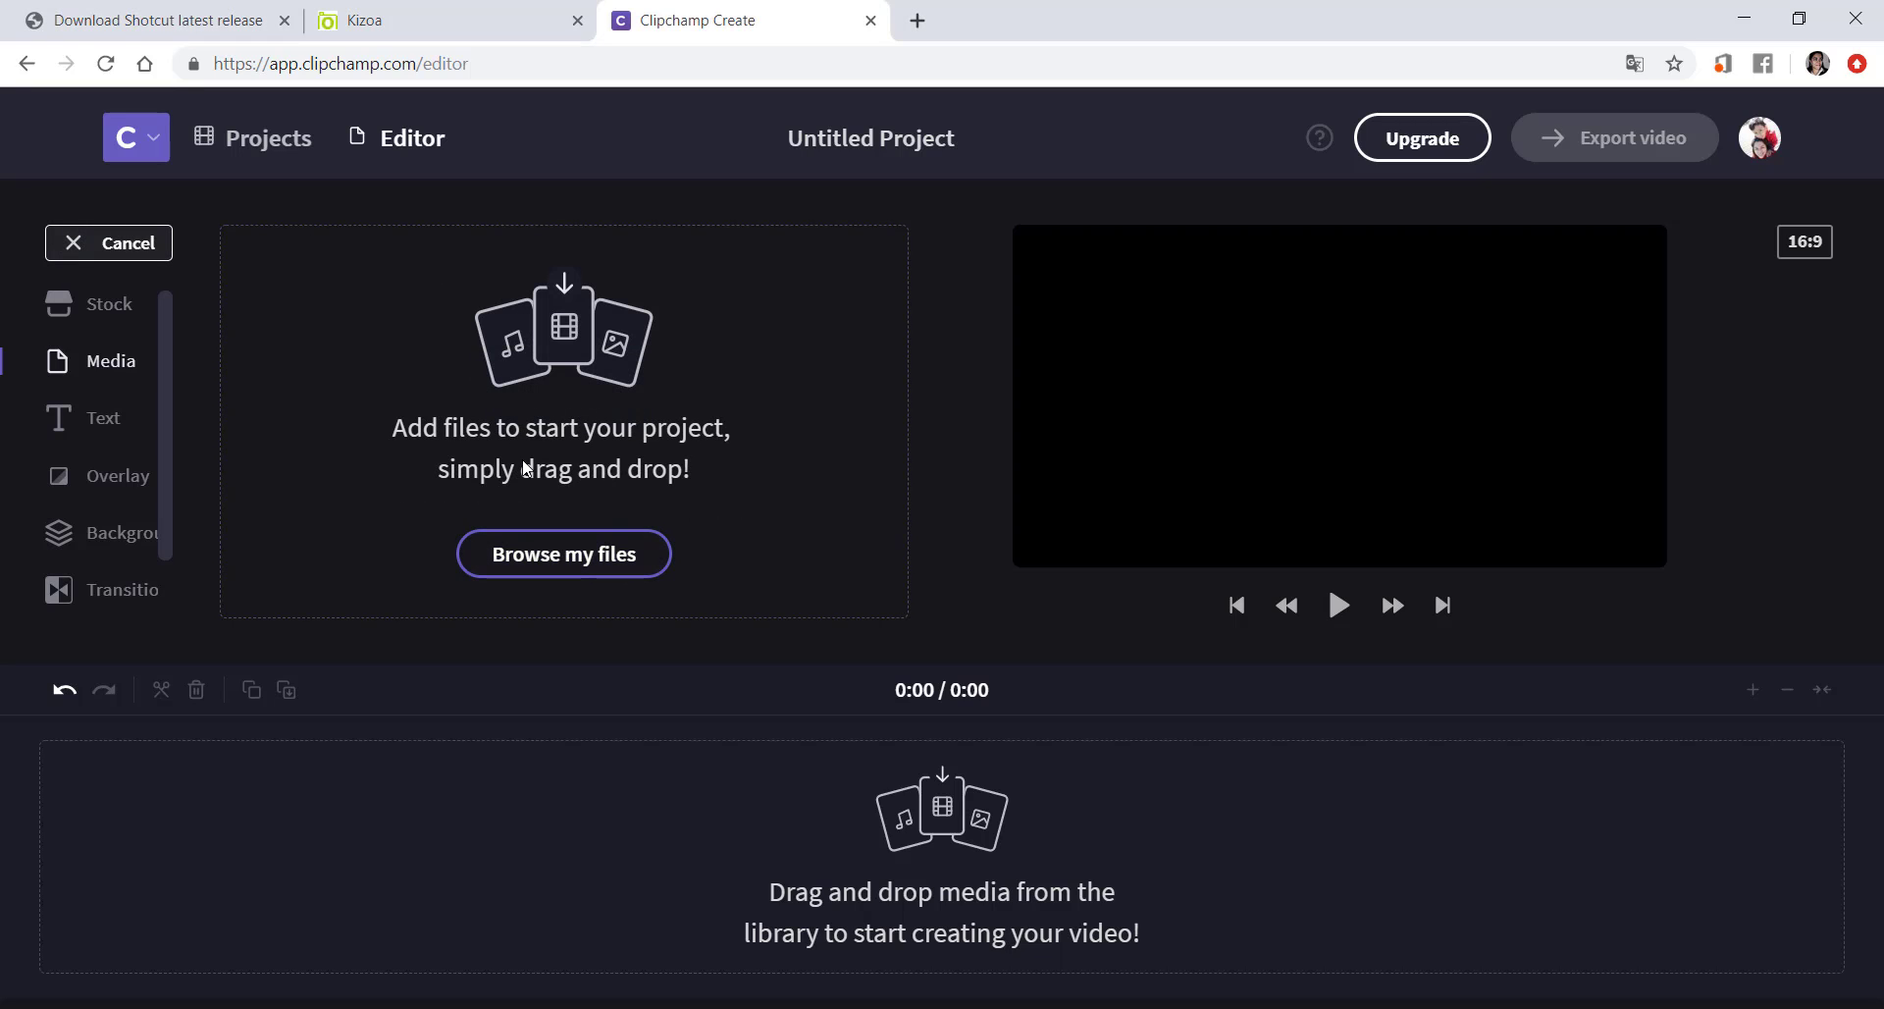
{"action": "left_click", "coordinate": [557, 567]}
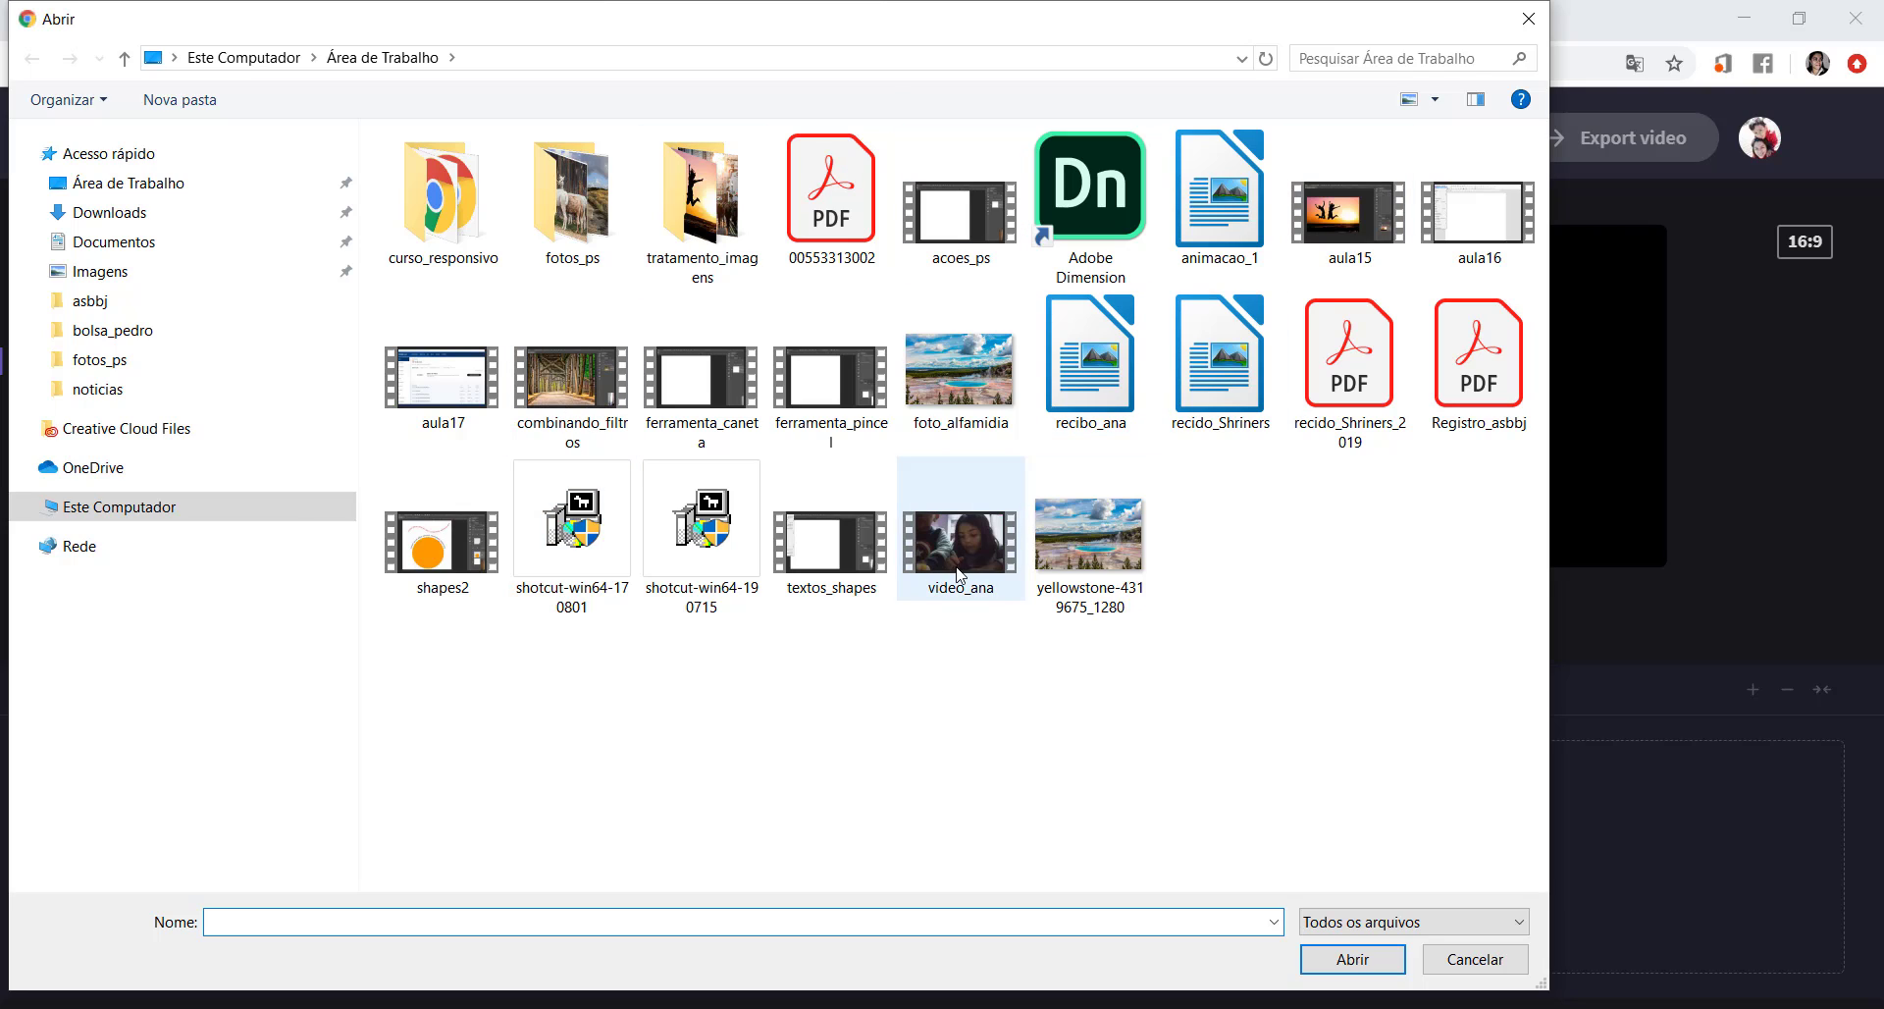
{"action": "left_click", "coordinate": [945, 533]}
{"action": "left_click", "coordinate": [839, 566]}
{"action": "left_click", "coordinate": [942, 554]}
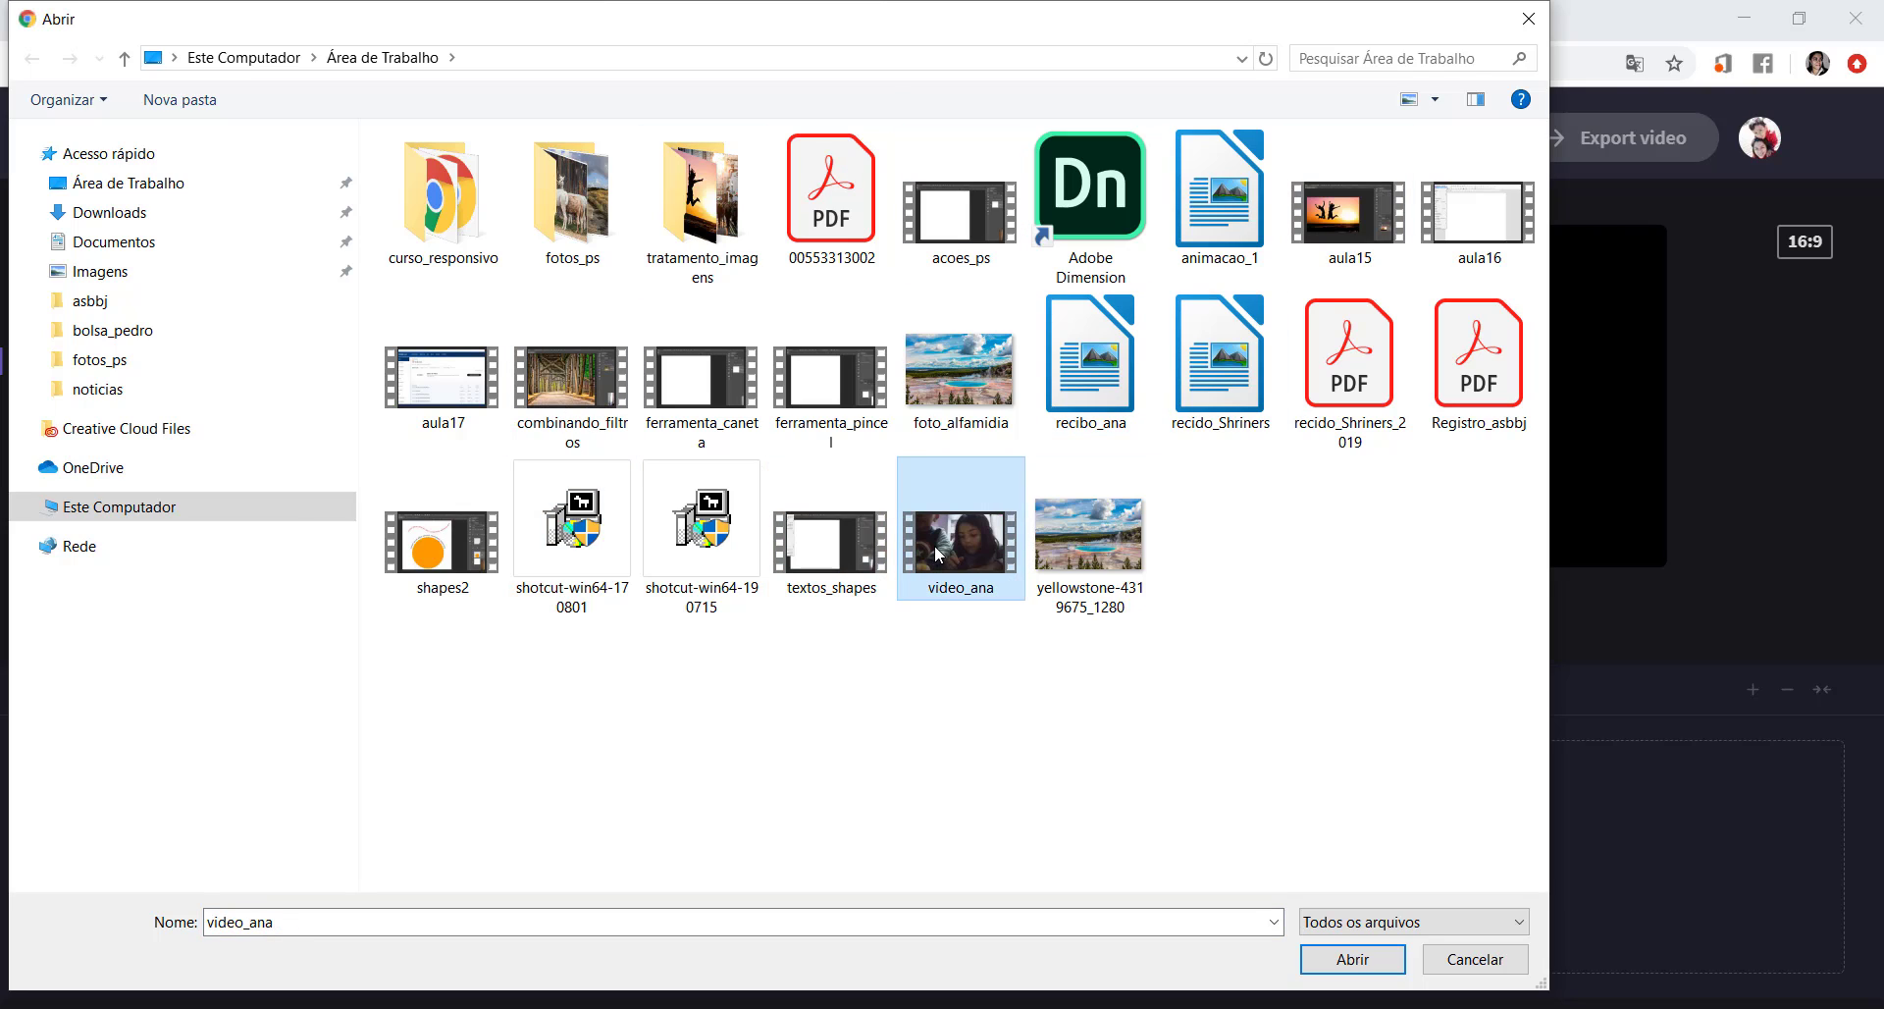
{"action": "left_click", "coordinate": [858, 557]}
{"action": "left_click", "coordinate": [839, 412]}
{"action": "left_click", "coordinate": [834, 550]}
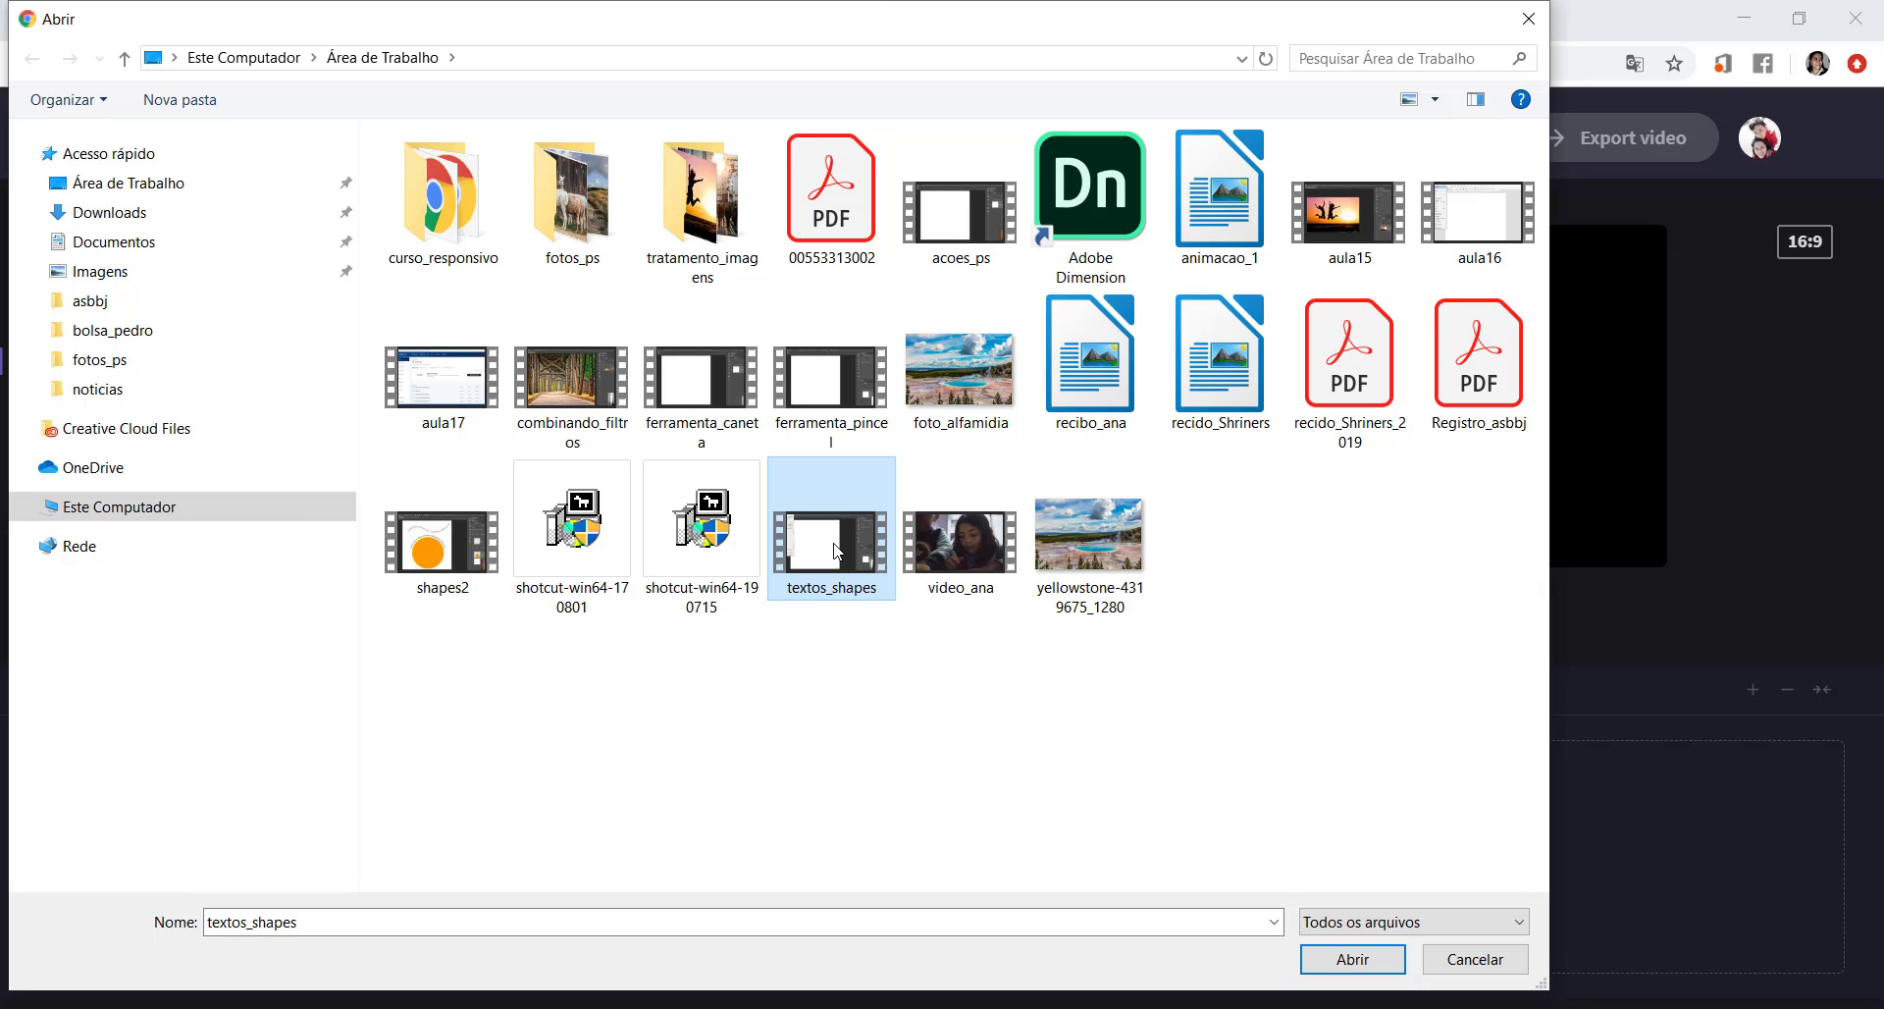
{"action": "left_click", "coordinate": [416, 542]}
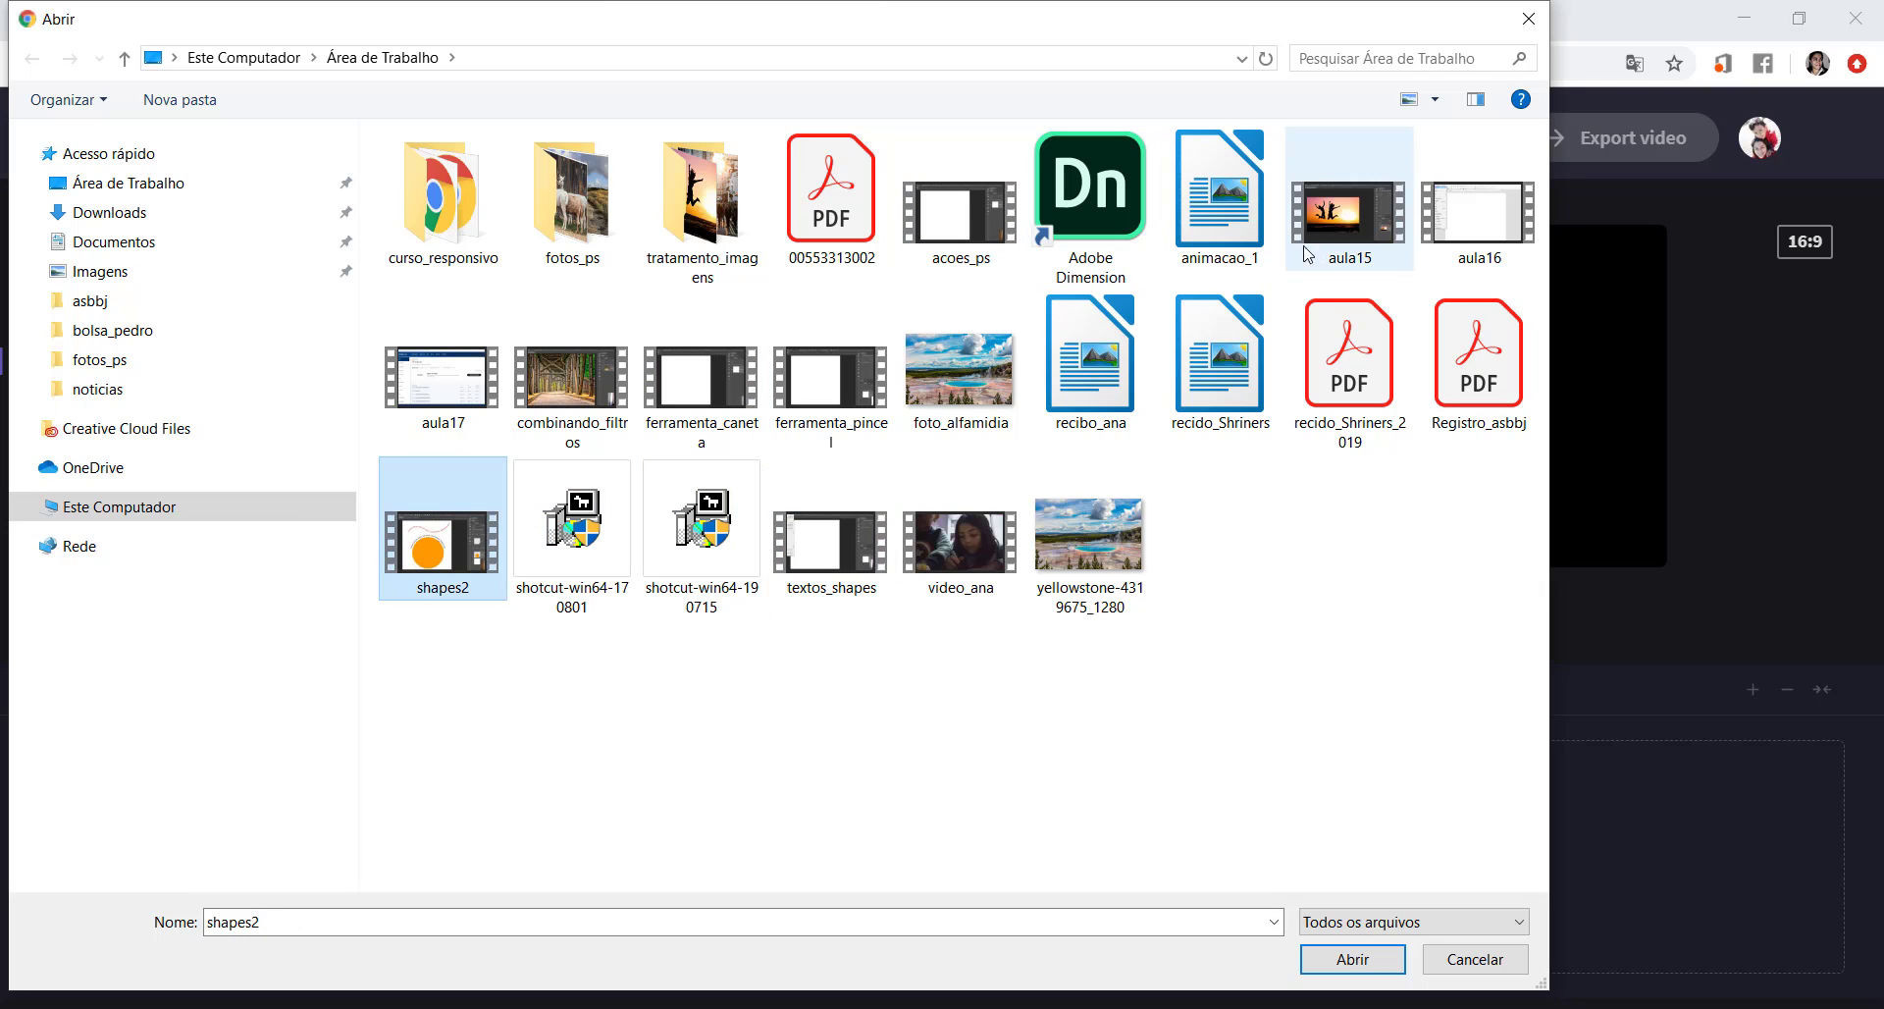
{"action": "left_click", "coordinate": [960, 211]}
{"action": "left_click", "coordinate": [956, 545]}
{"action": "left_click", "coordinate": [832, 547]}
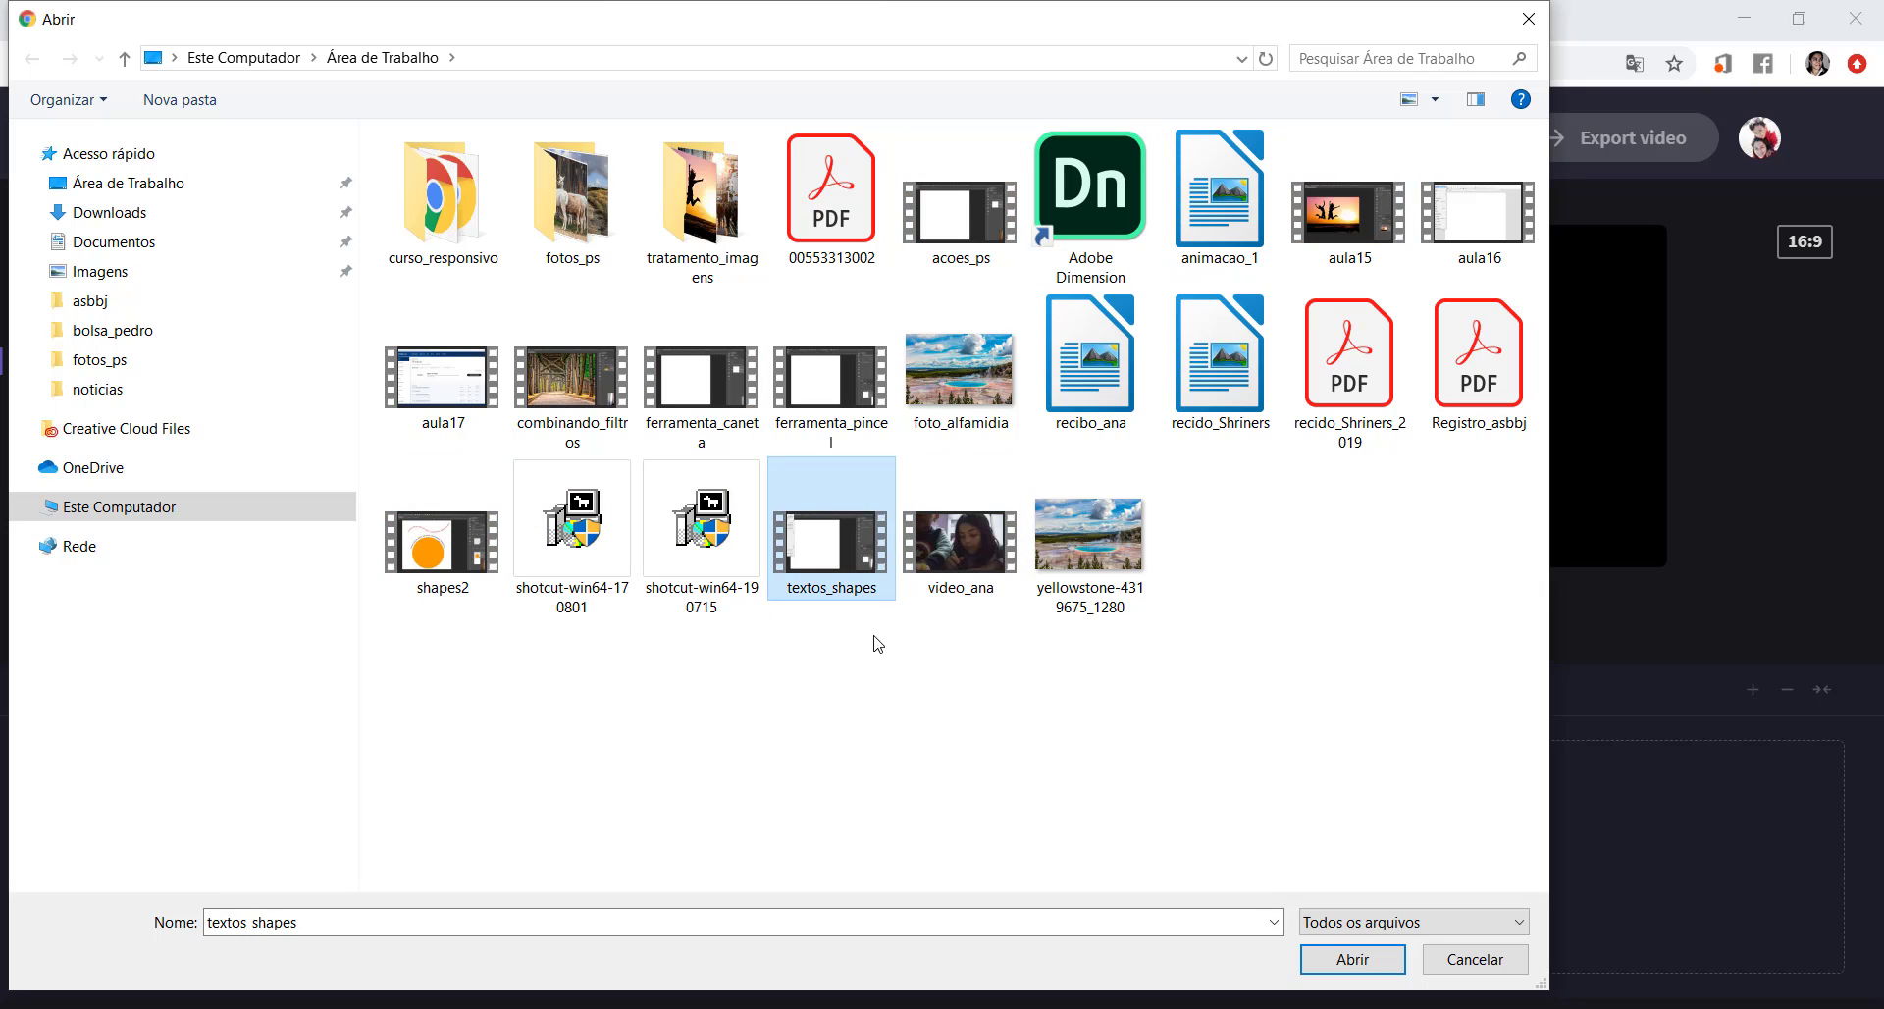
{"action": "left_click", "coordinate": [1352, 959]}
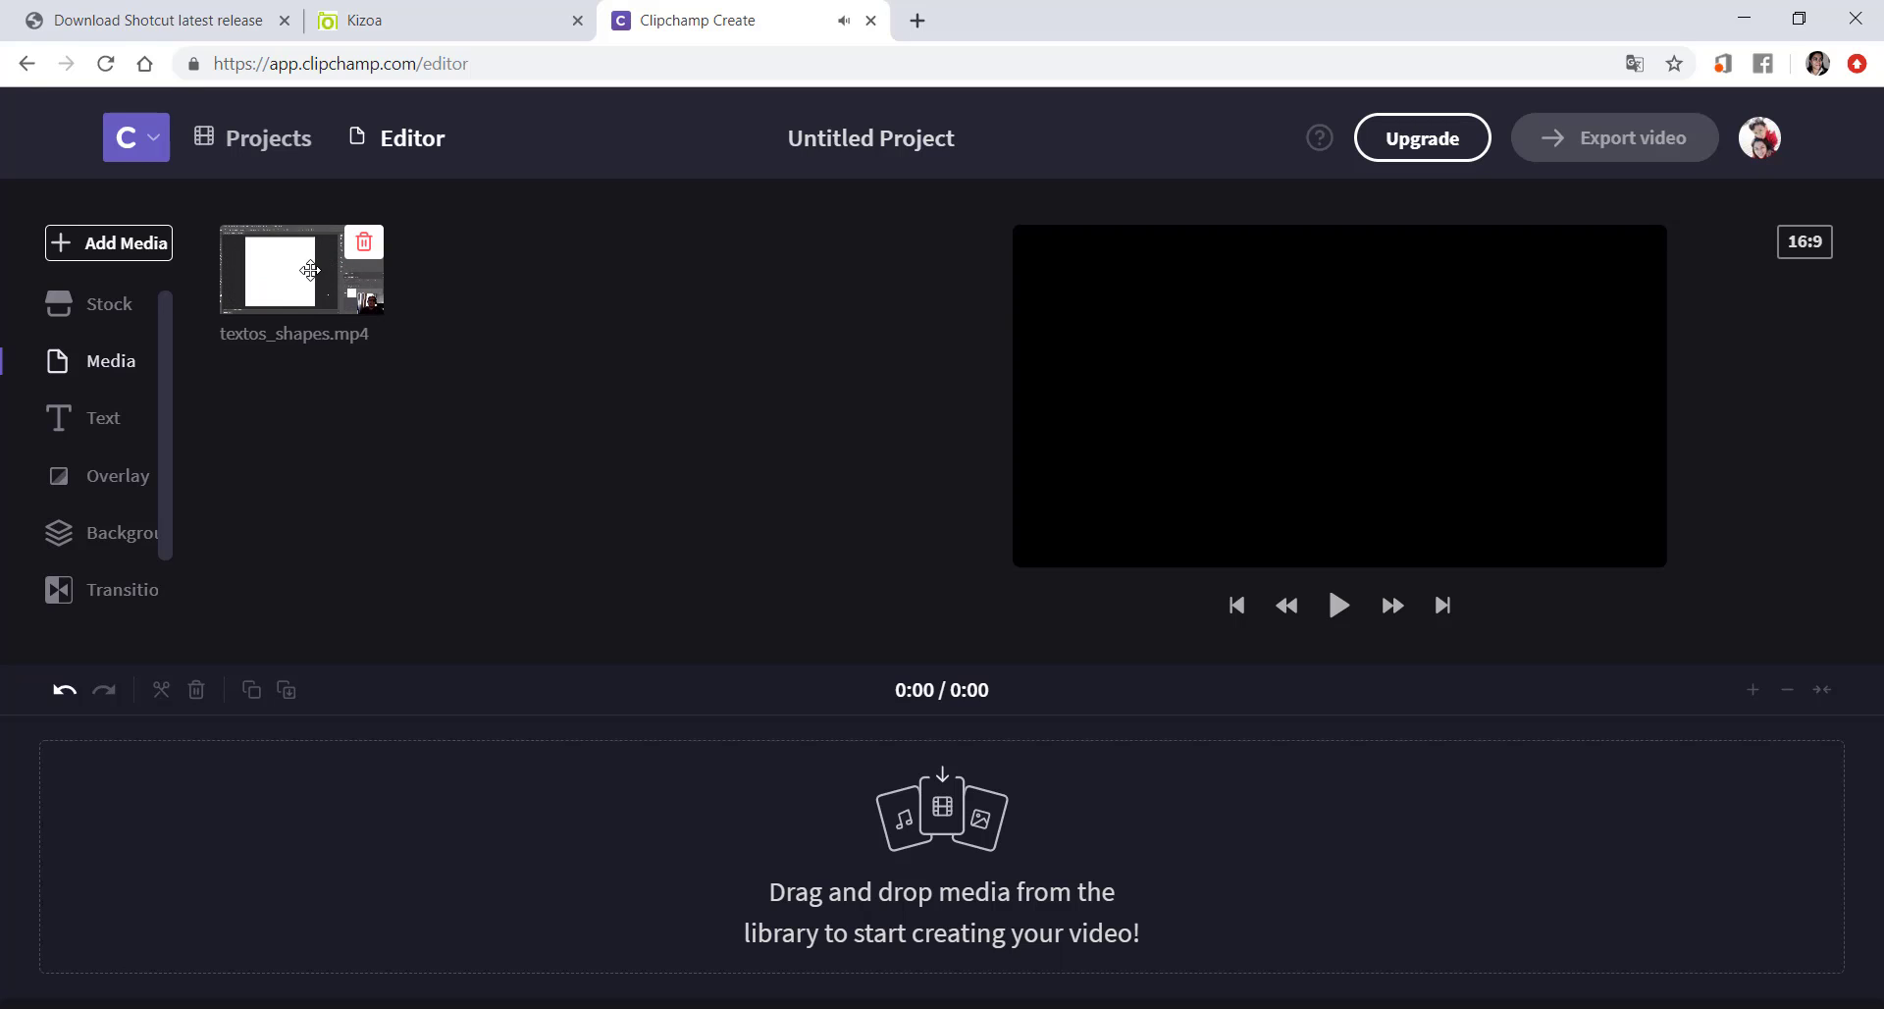
{"action": "left_click_drag", "start_coordinate": [298, 289], "coordinate": [204, 846]}
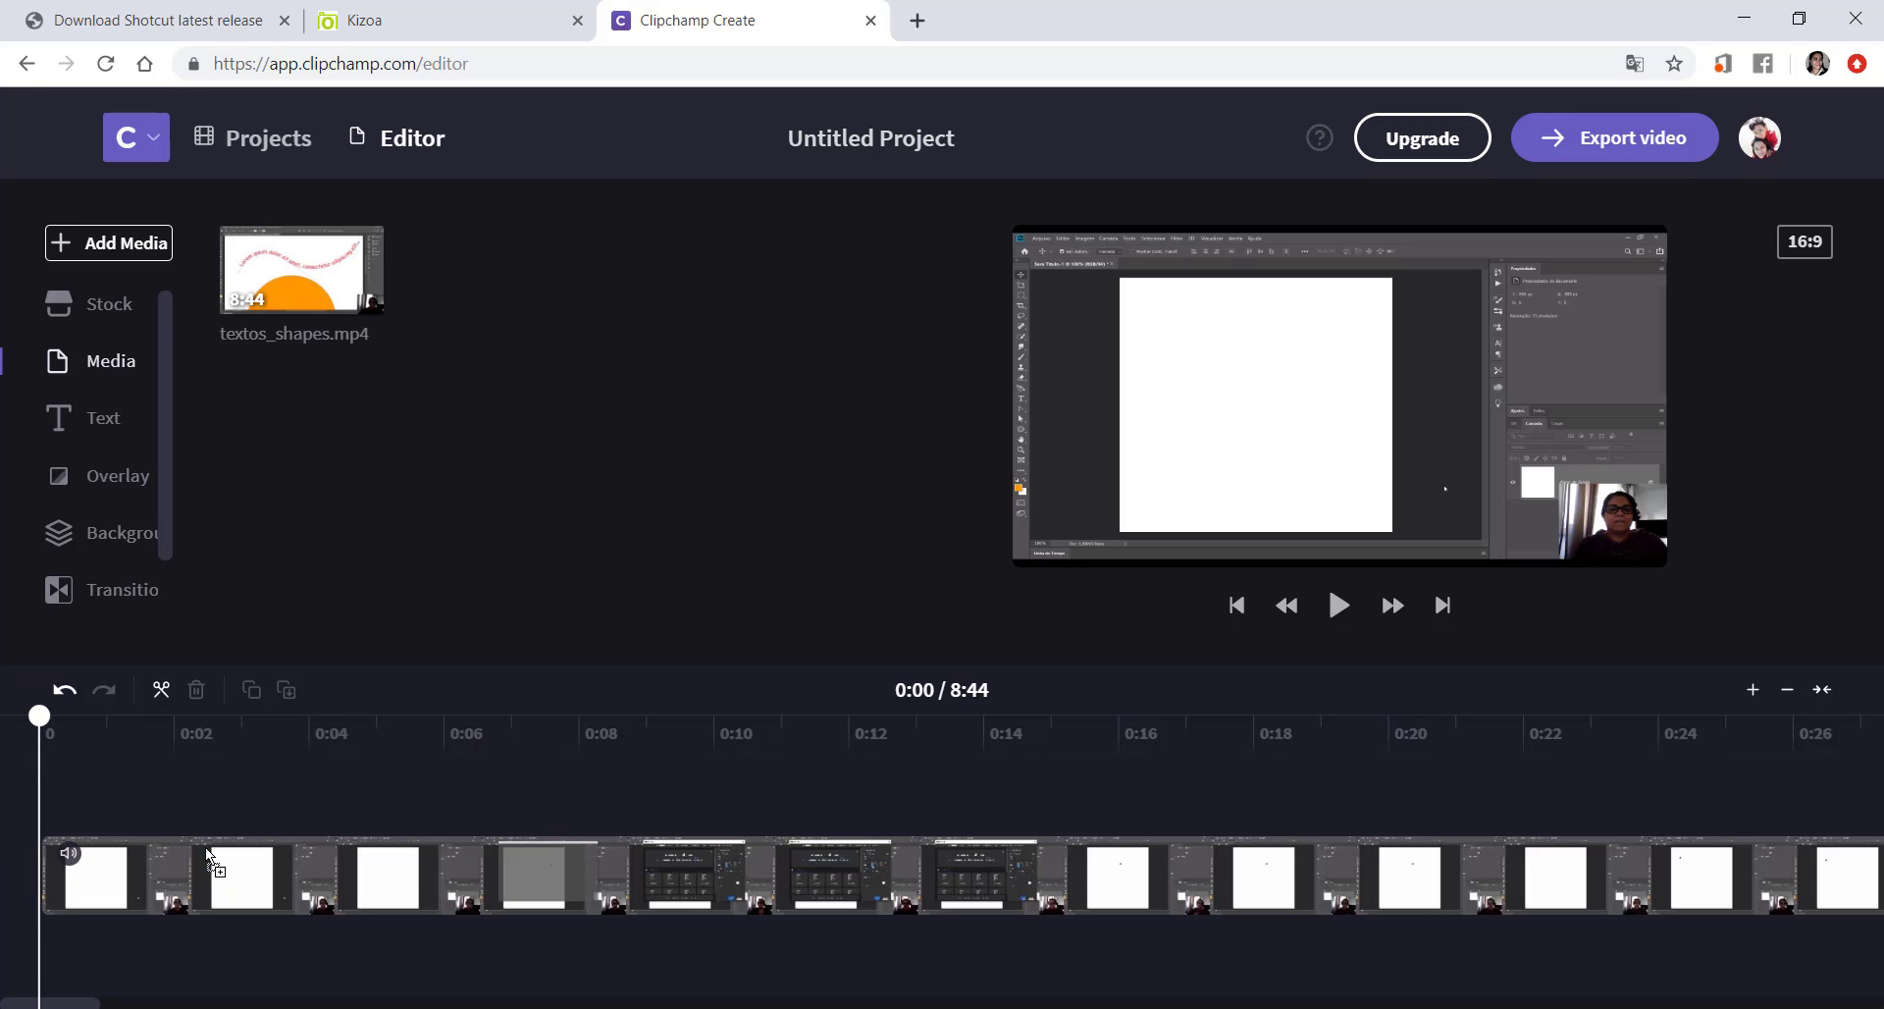
Step: Split the textos_shapes clip at about 0:15 on the timeline
{"action": "left_click_drag", "start_coordinate": [42, 722], "coordinate": [369, 746]}
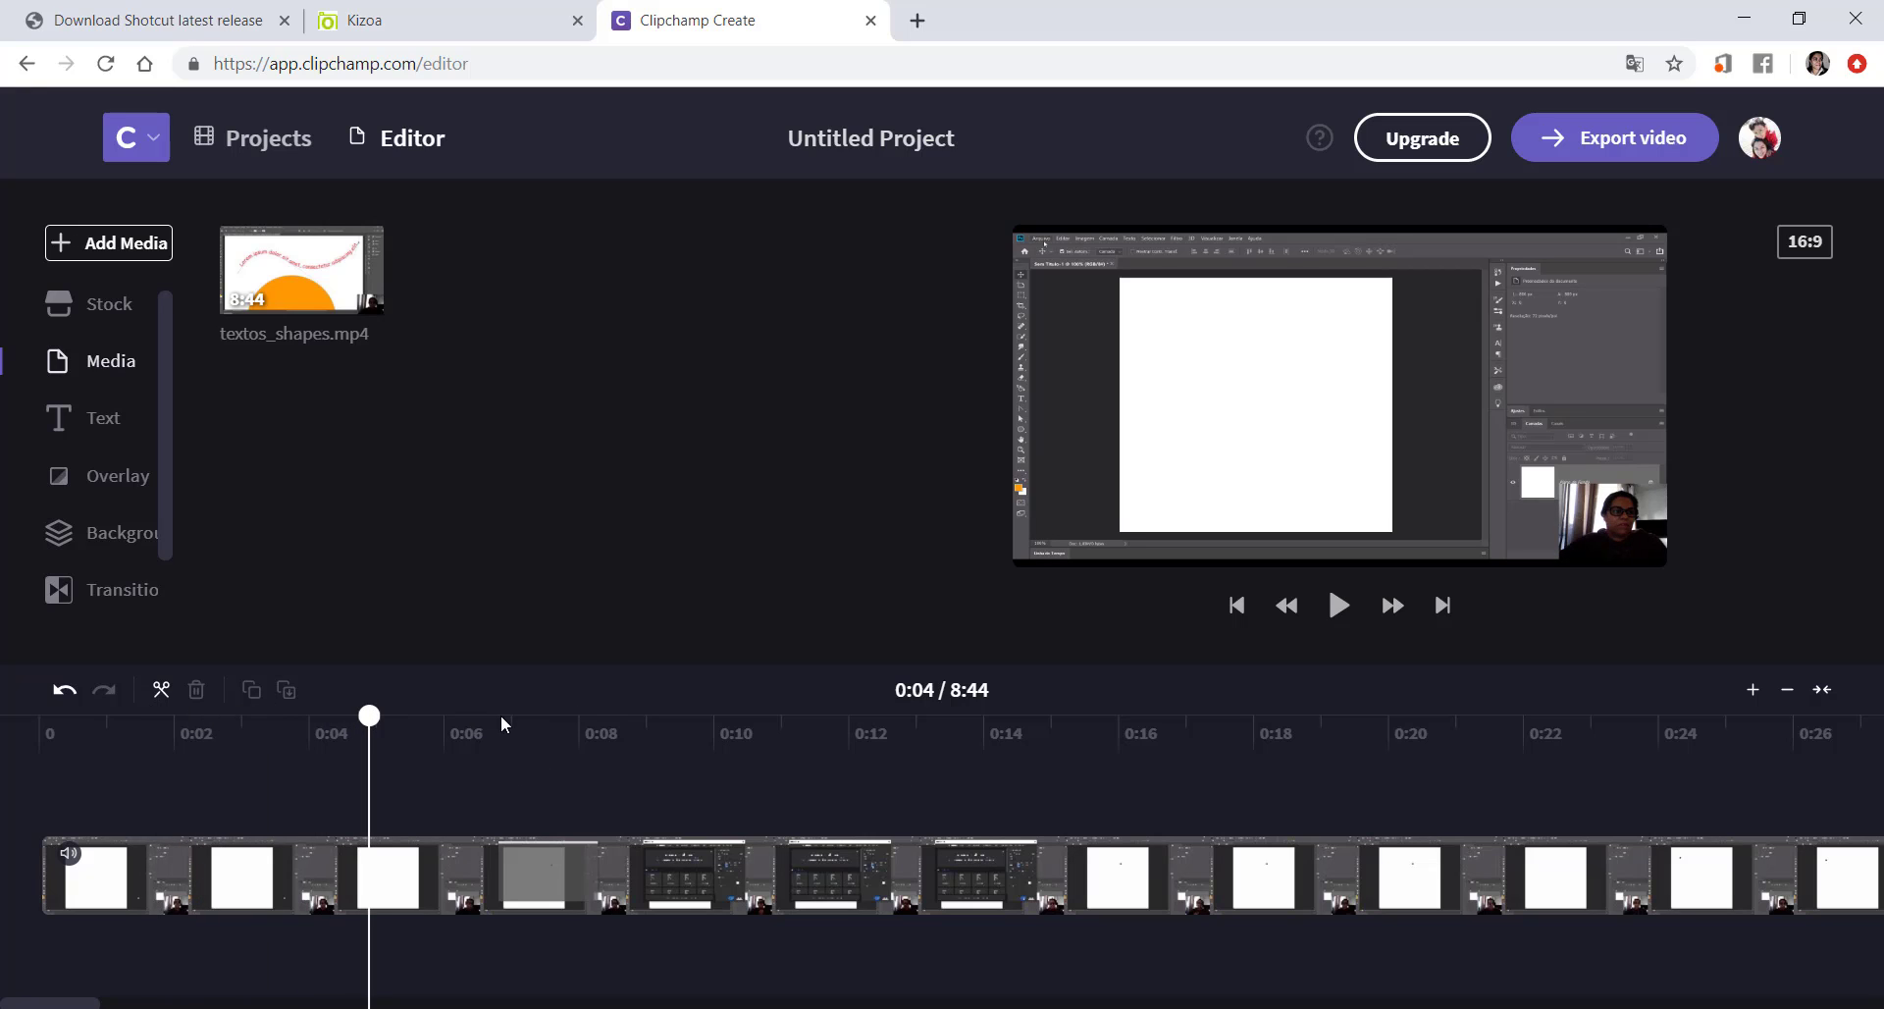
{"action": "left_click", "coordinate": [675, 871]}
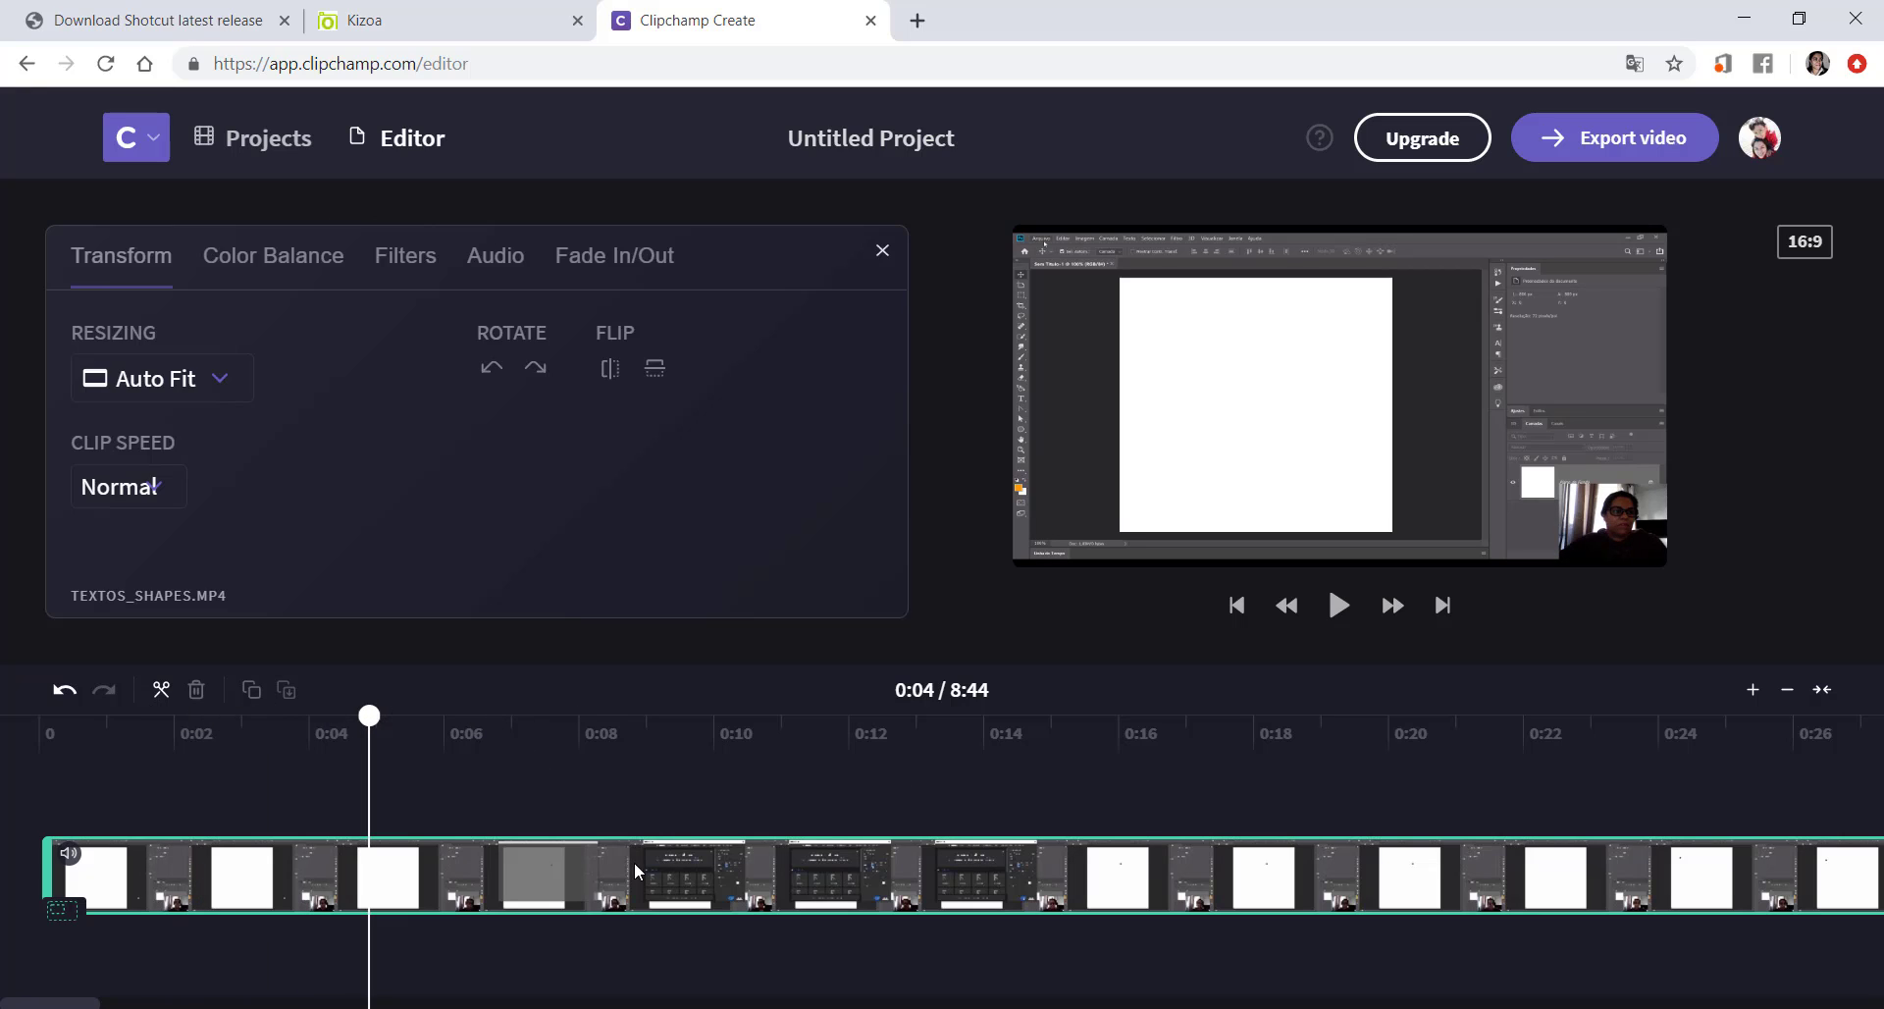
{"action": "left_click", "coordinate": [883, 251]}
{"action": "left_click_drag", "start_coordinate": [369, 715], "coordinate": [428, 716]}
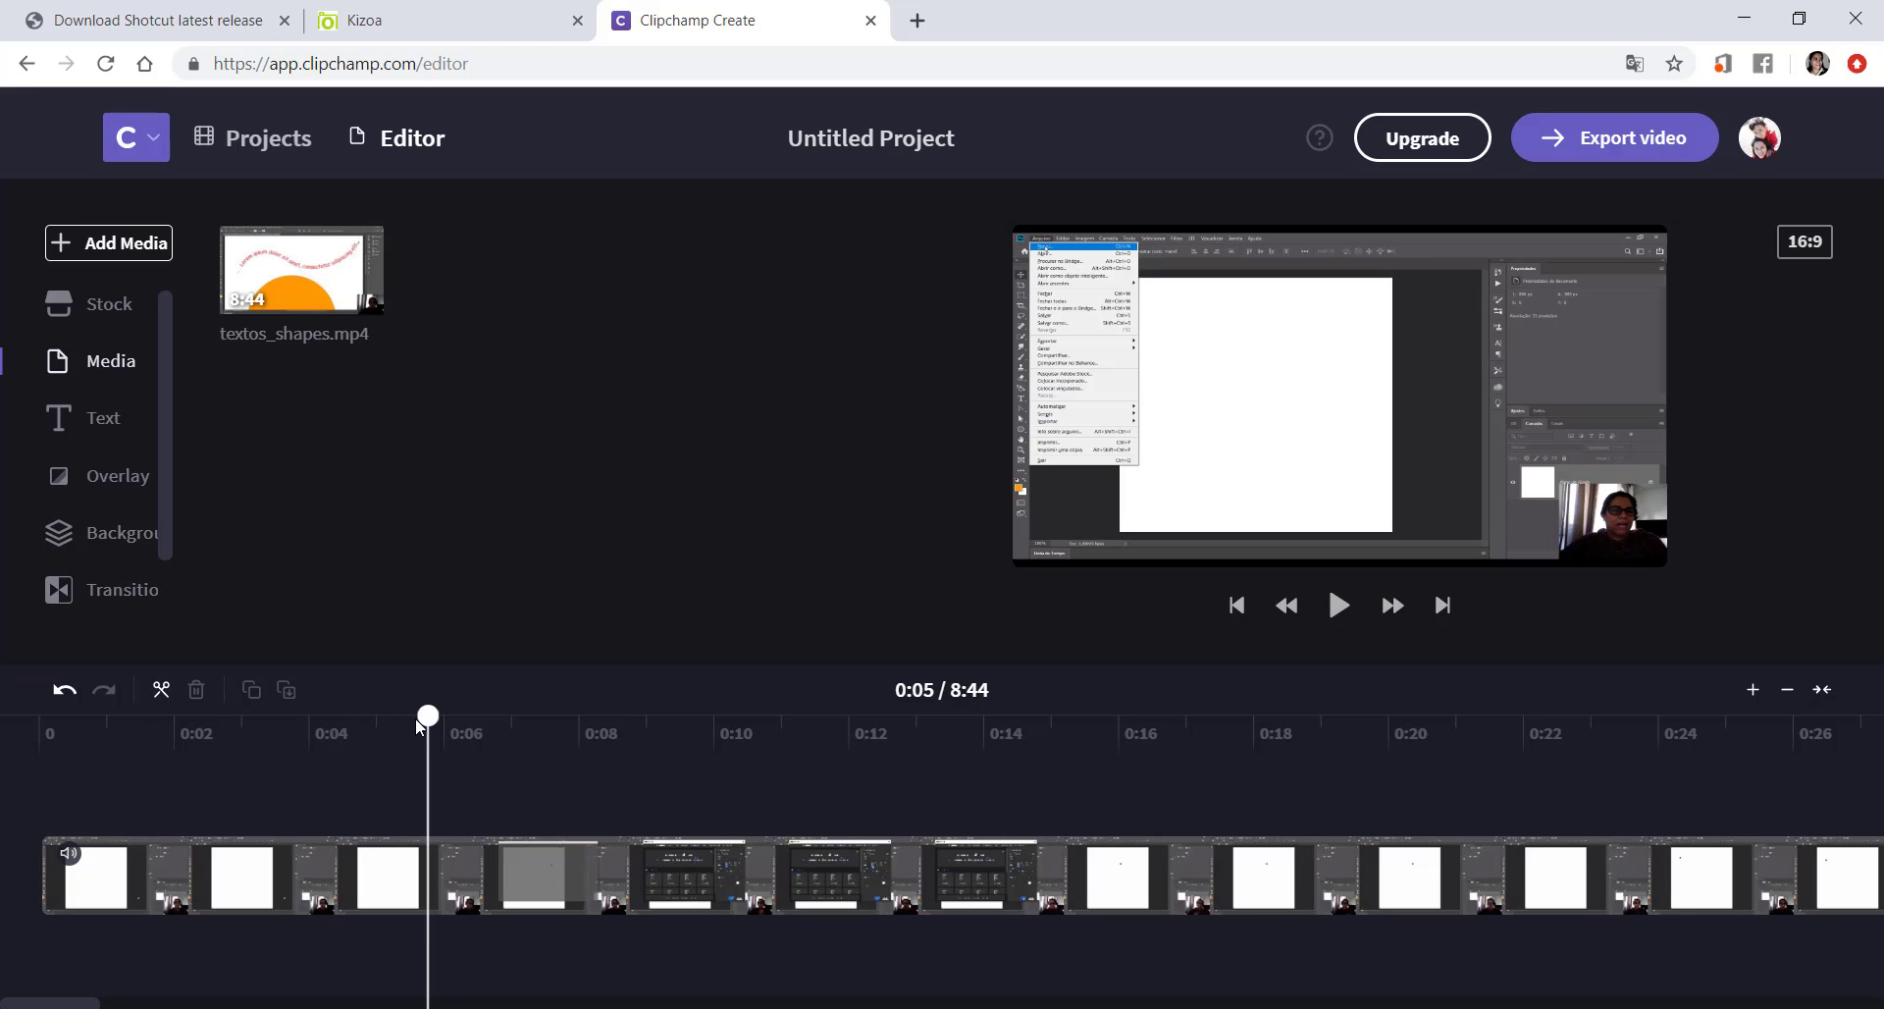
{"action": "left_click_drag", "start_coordinate": [427, 715], "coordinate": [222, 716]}
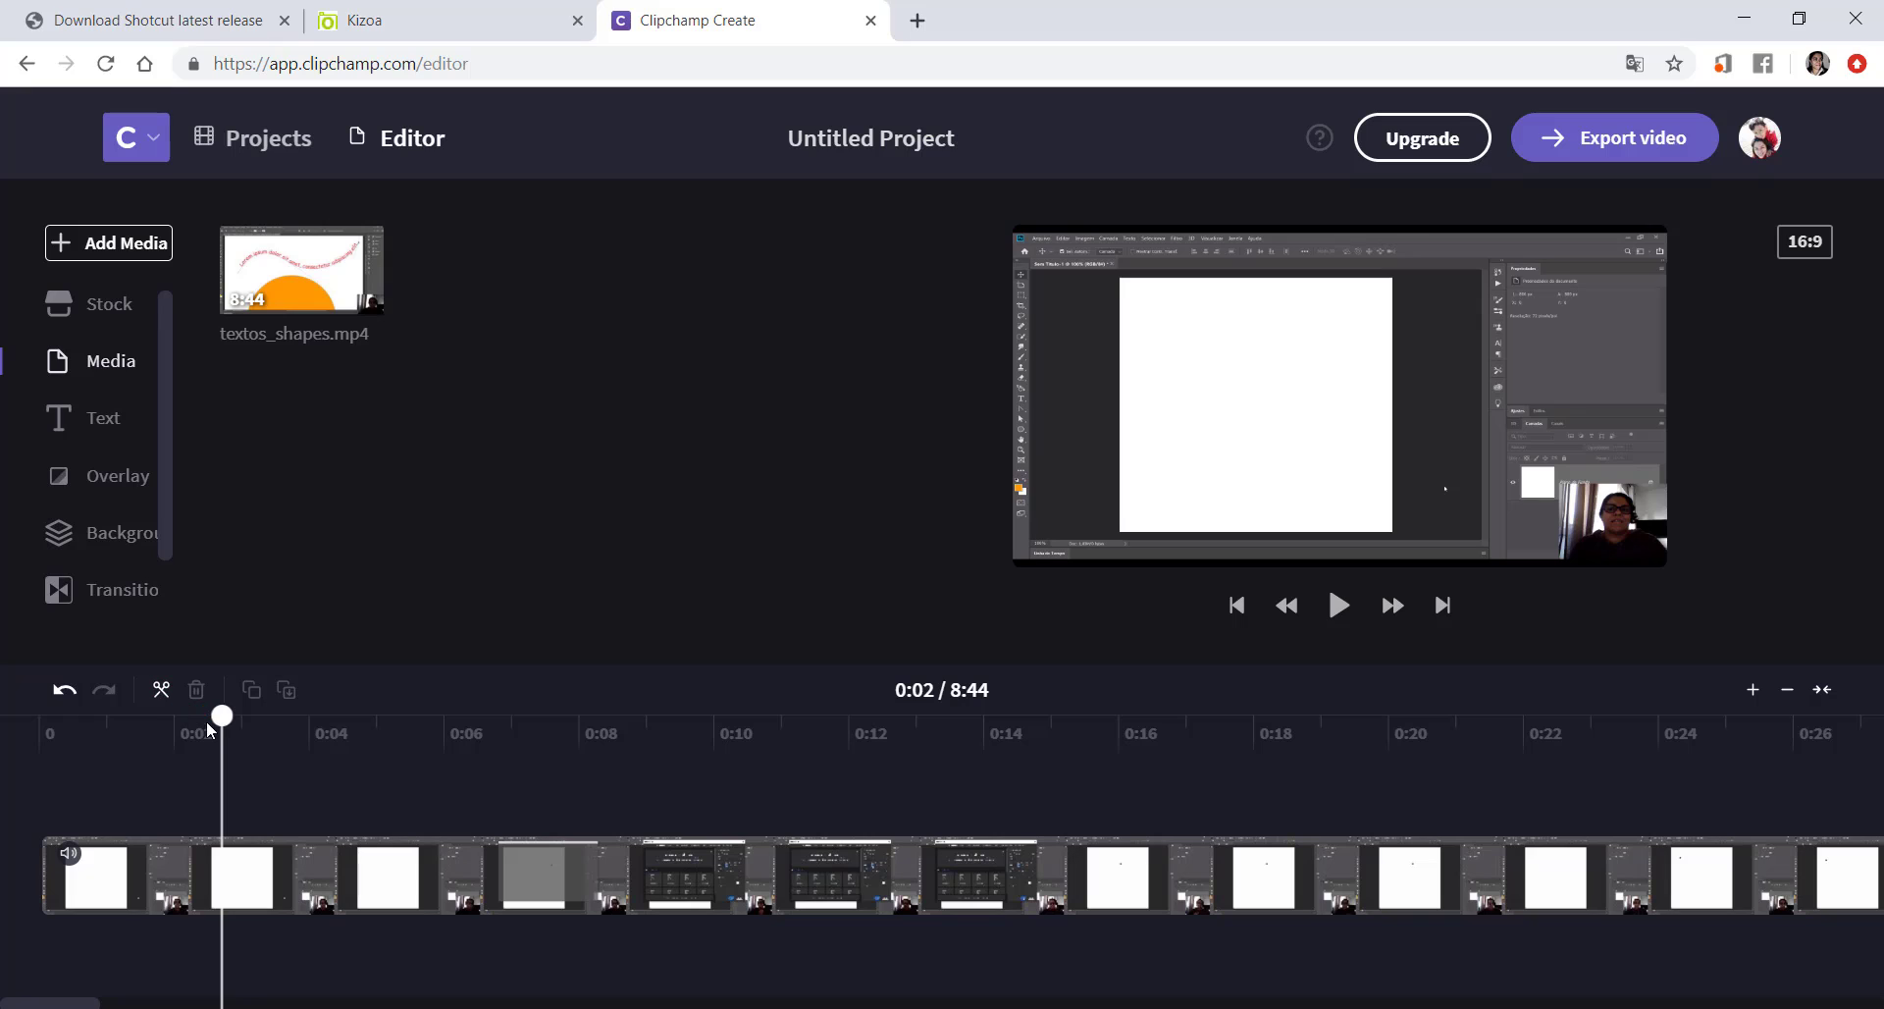
{"action": "left_click", "coordinate": [173, 721]}
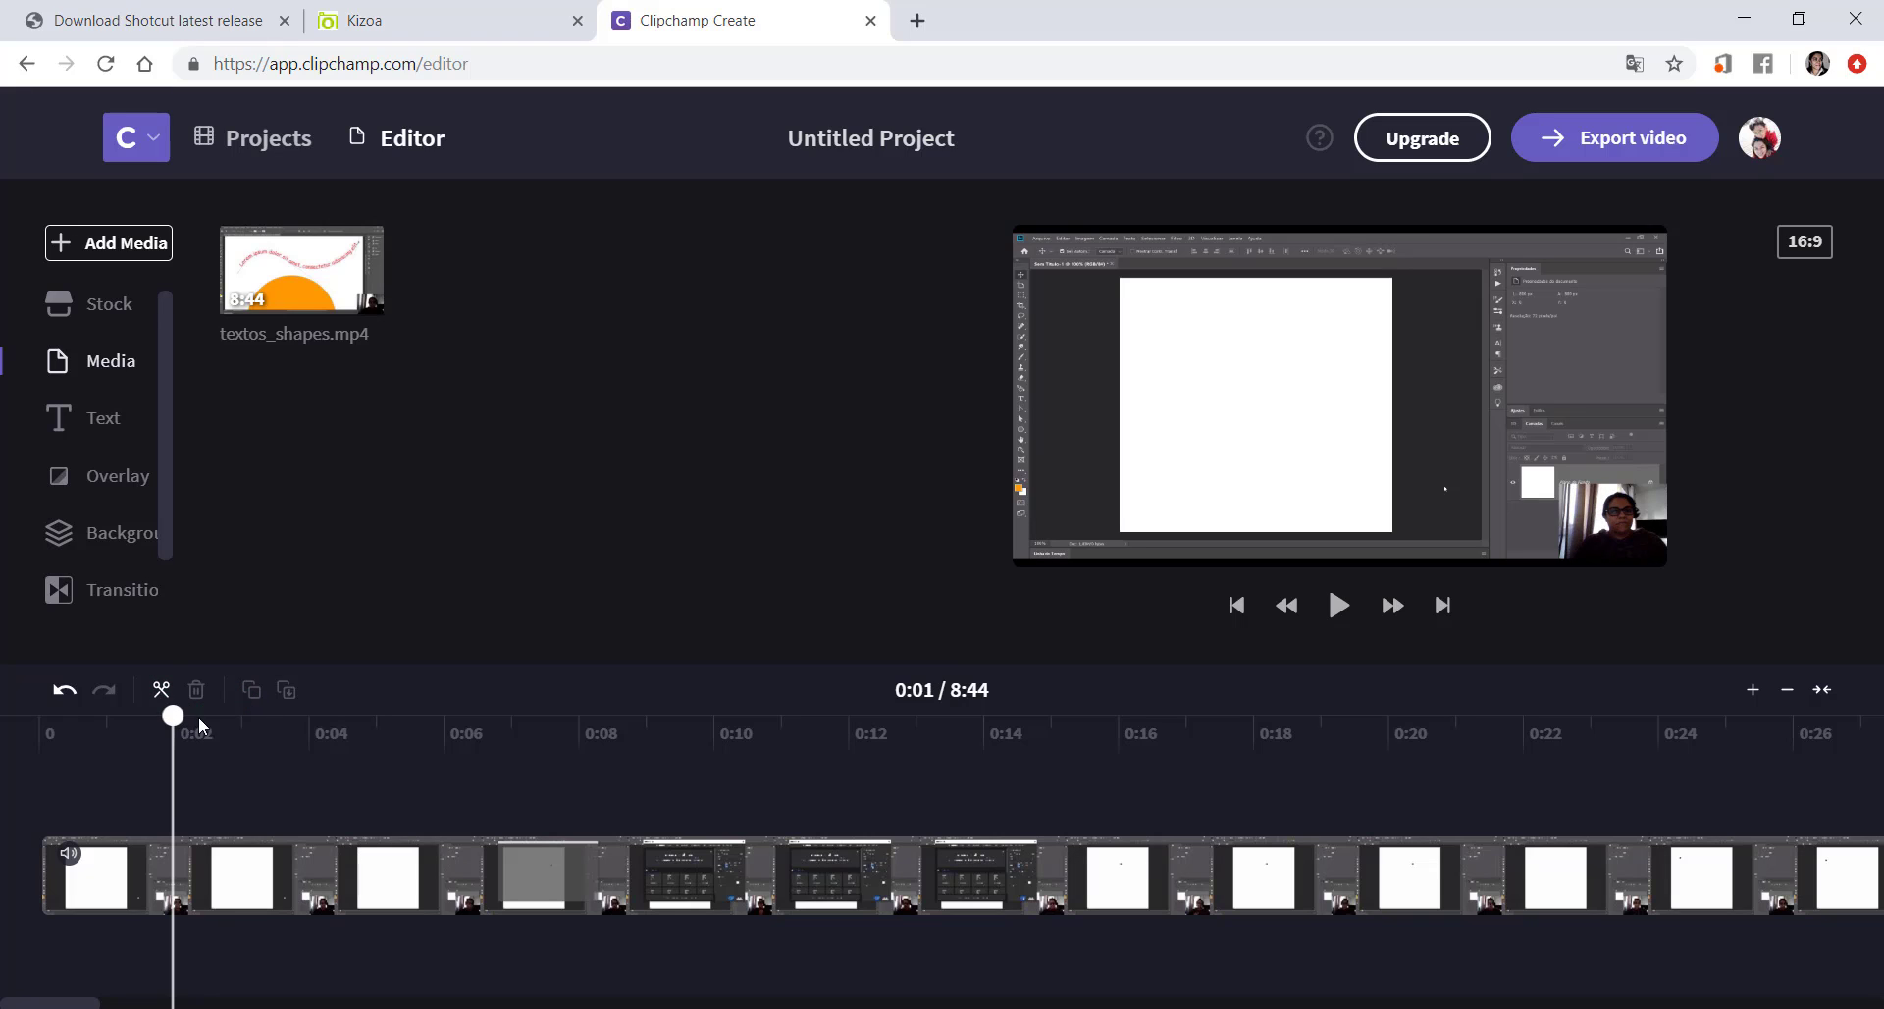
{"action": "left_click", "coordinate": [1114, 726]}
{"action": "left_click", "coordinate": [1152, 721]}
{"action": "left_click", "coordinate": [1270, 726]}
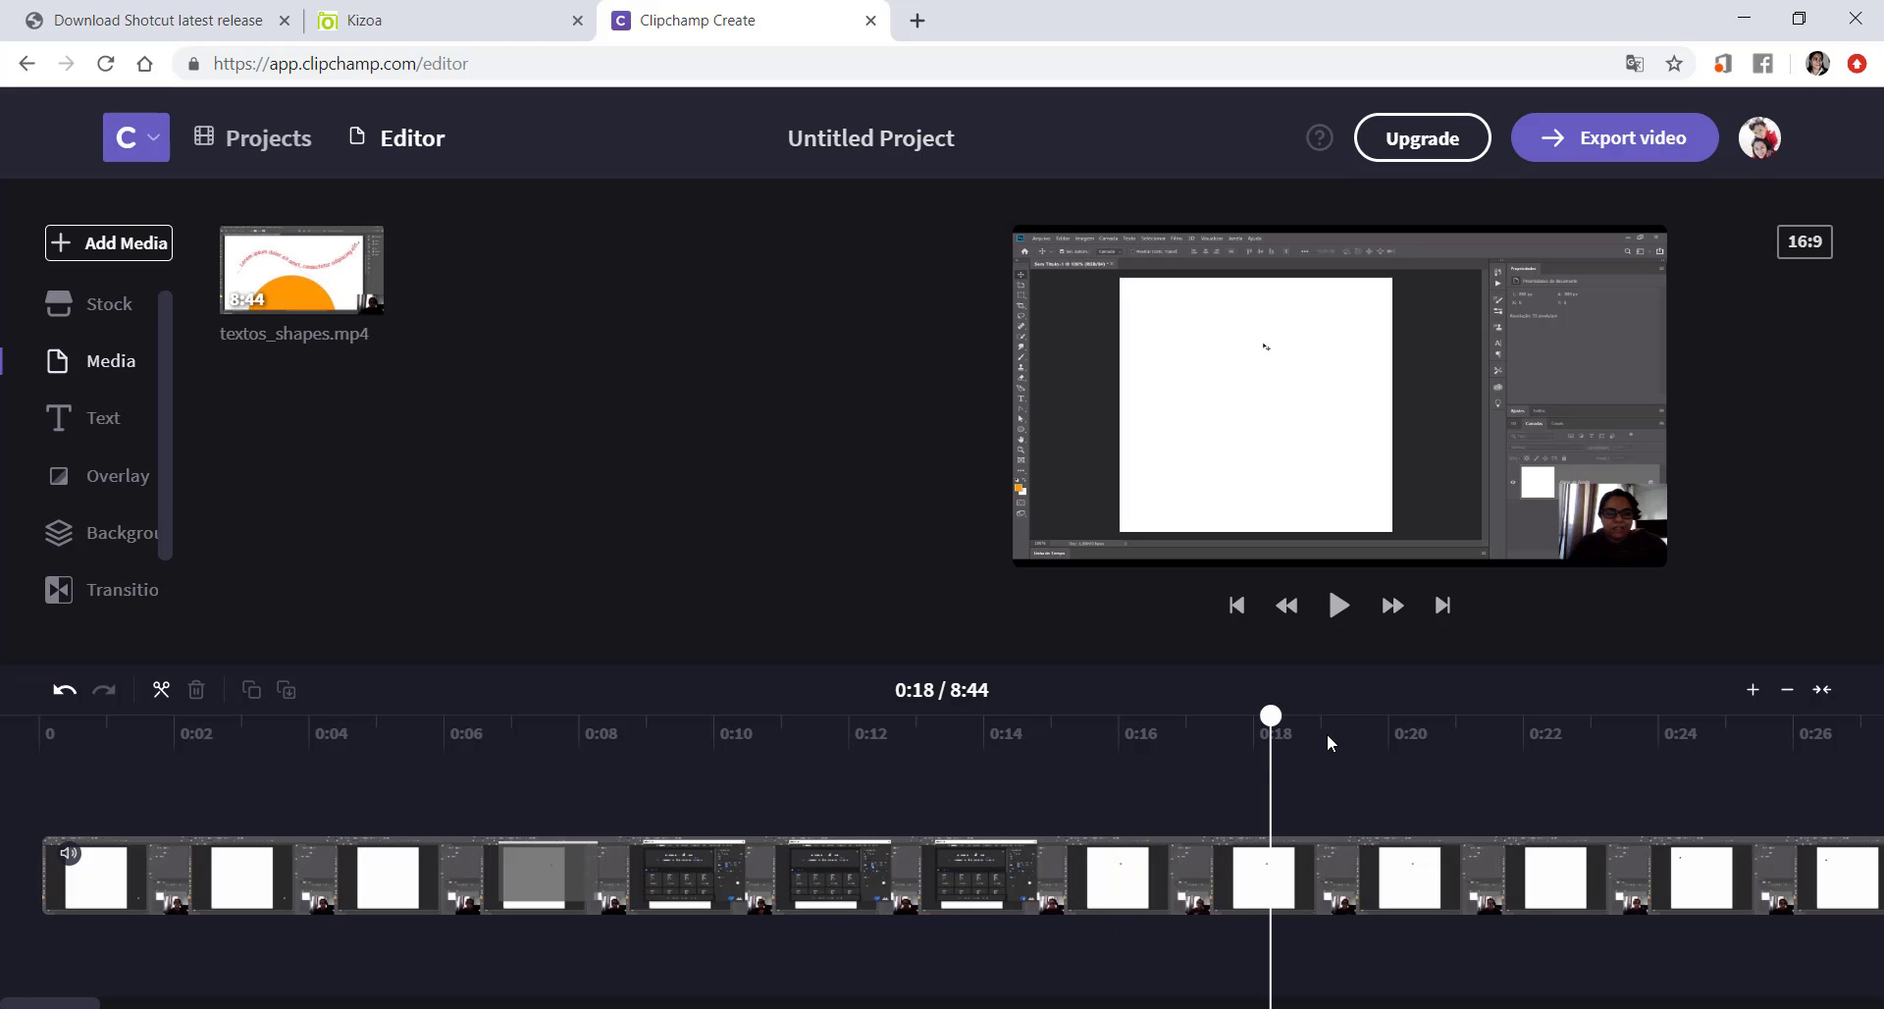
{"action": "left_click", "coordinate": [1113, 726]}
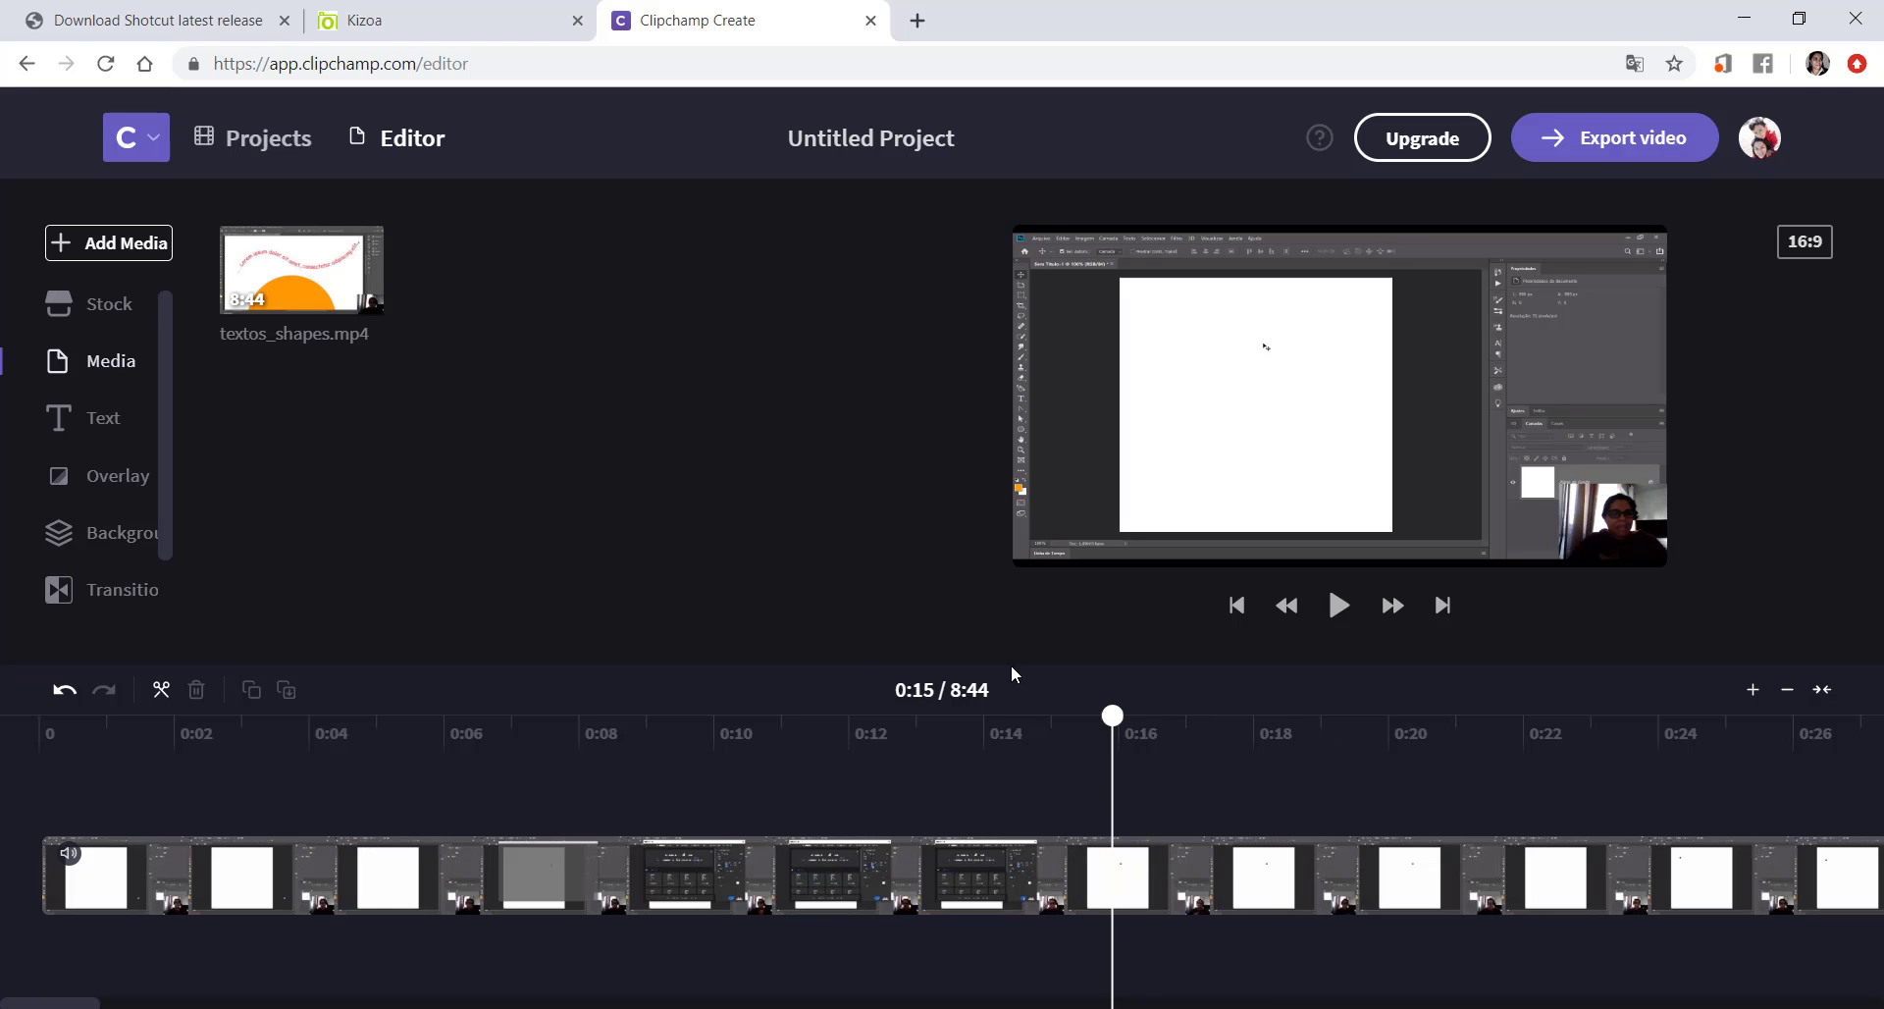
{"action": "left_click", "coordinate": [162, 707]}
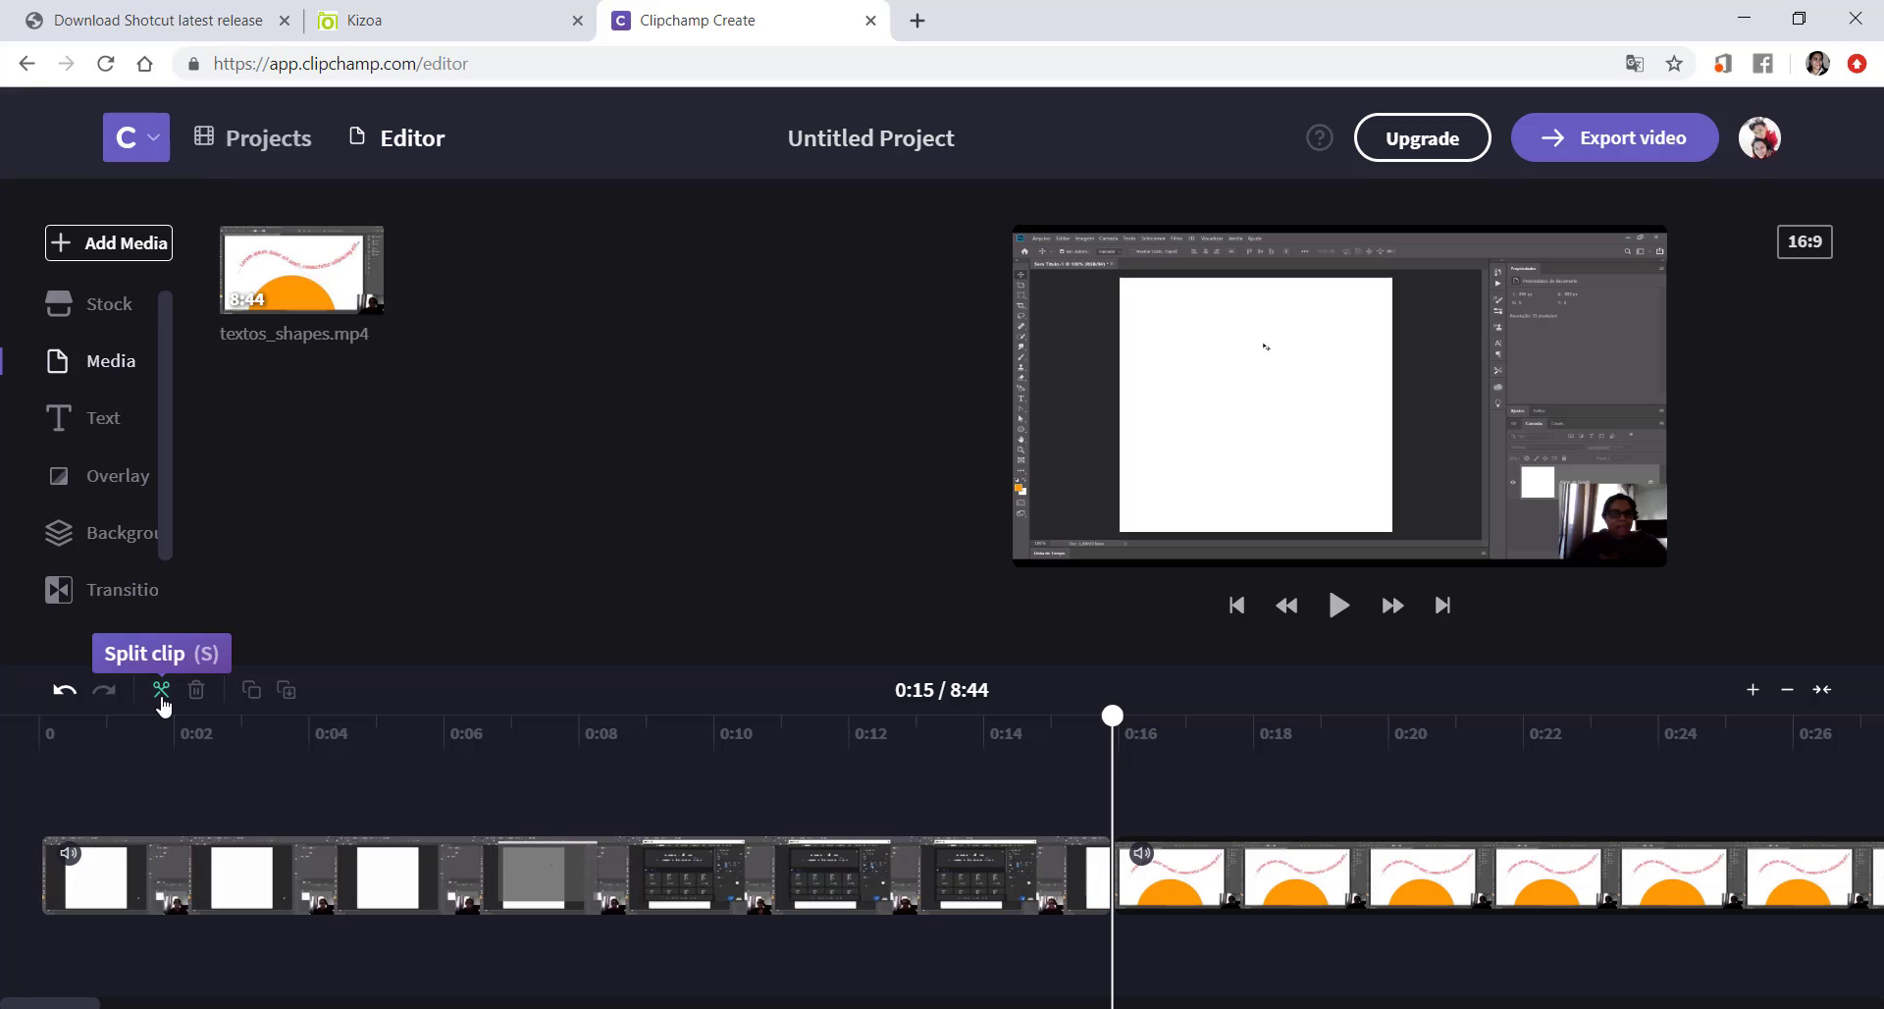
Step: Delete the opening segment that lies before the split
{"action": "left_click", "coordinate": [1223, 867]}
{"action": "left_click", "coordinate": [928, 867]}
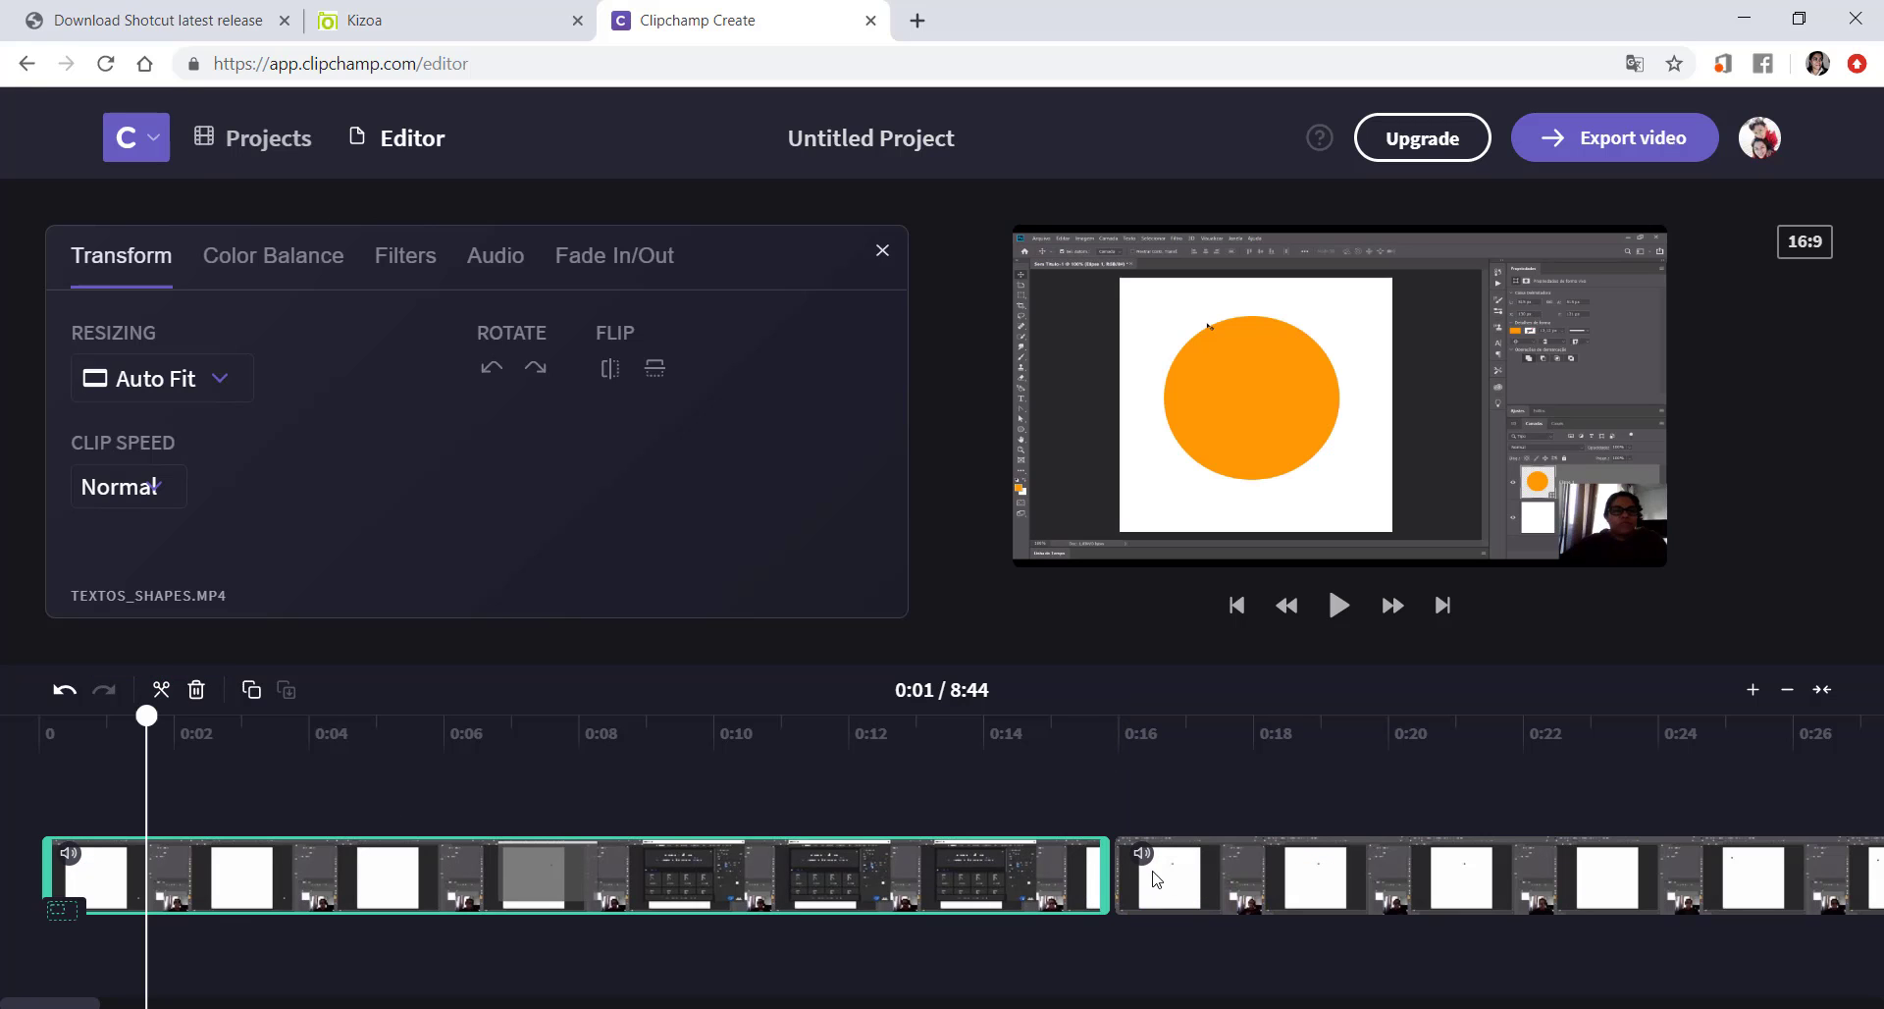
{"action": "left_click", "coordinate": [1201, 863]}
{"action": "left_click", "coordinate": [991, 863]}
{"action": "left_click", "coordinate": [1171, 872]}
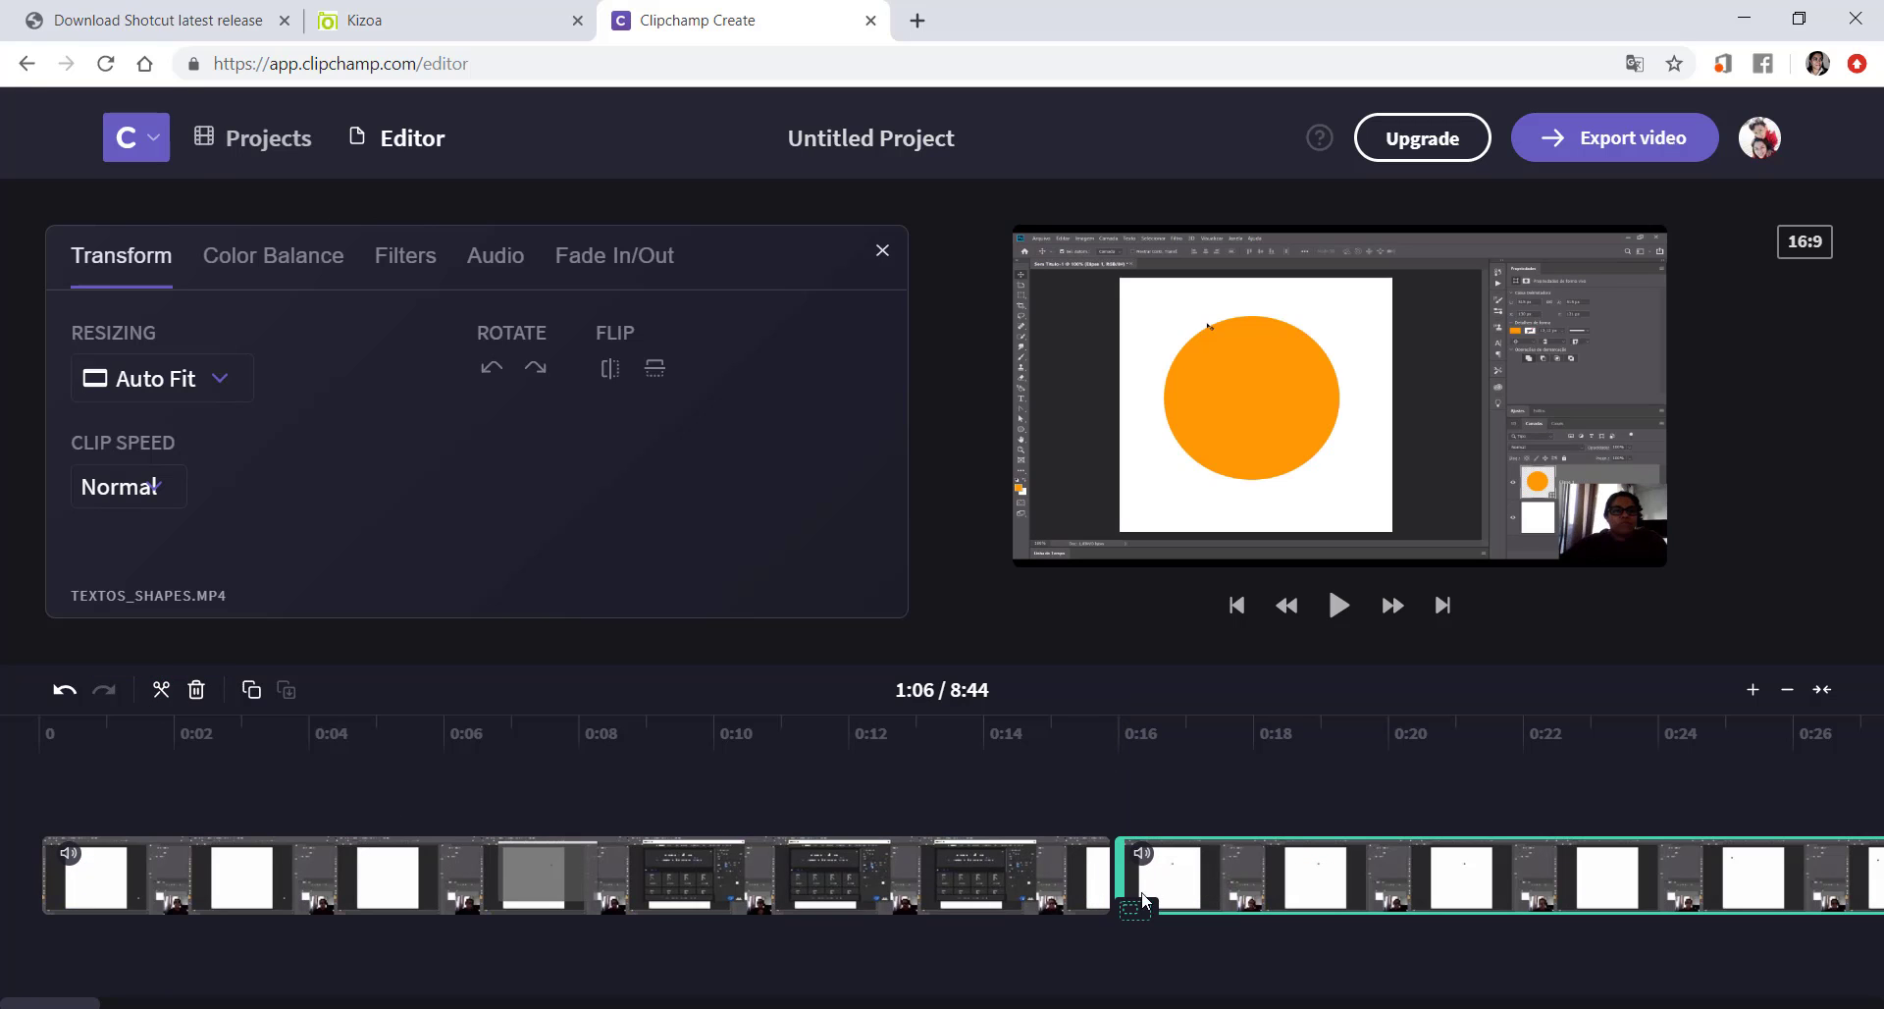
{"action": "left_click", "coordinate": [1017, 893]}
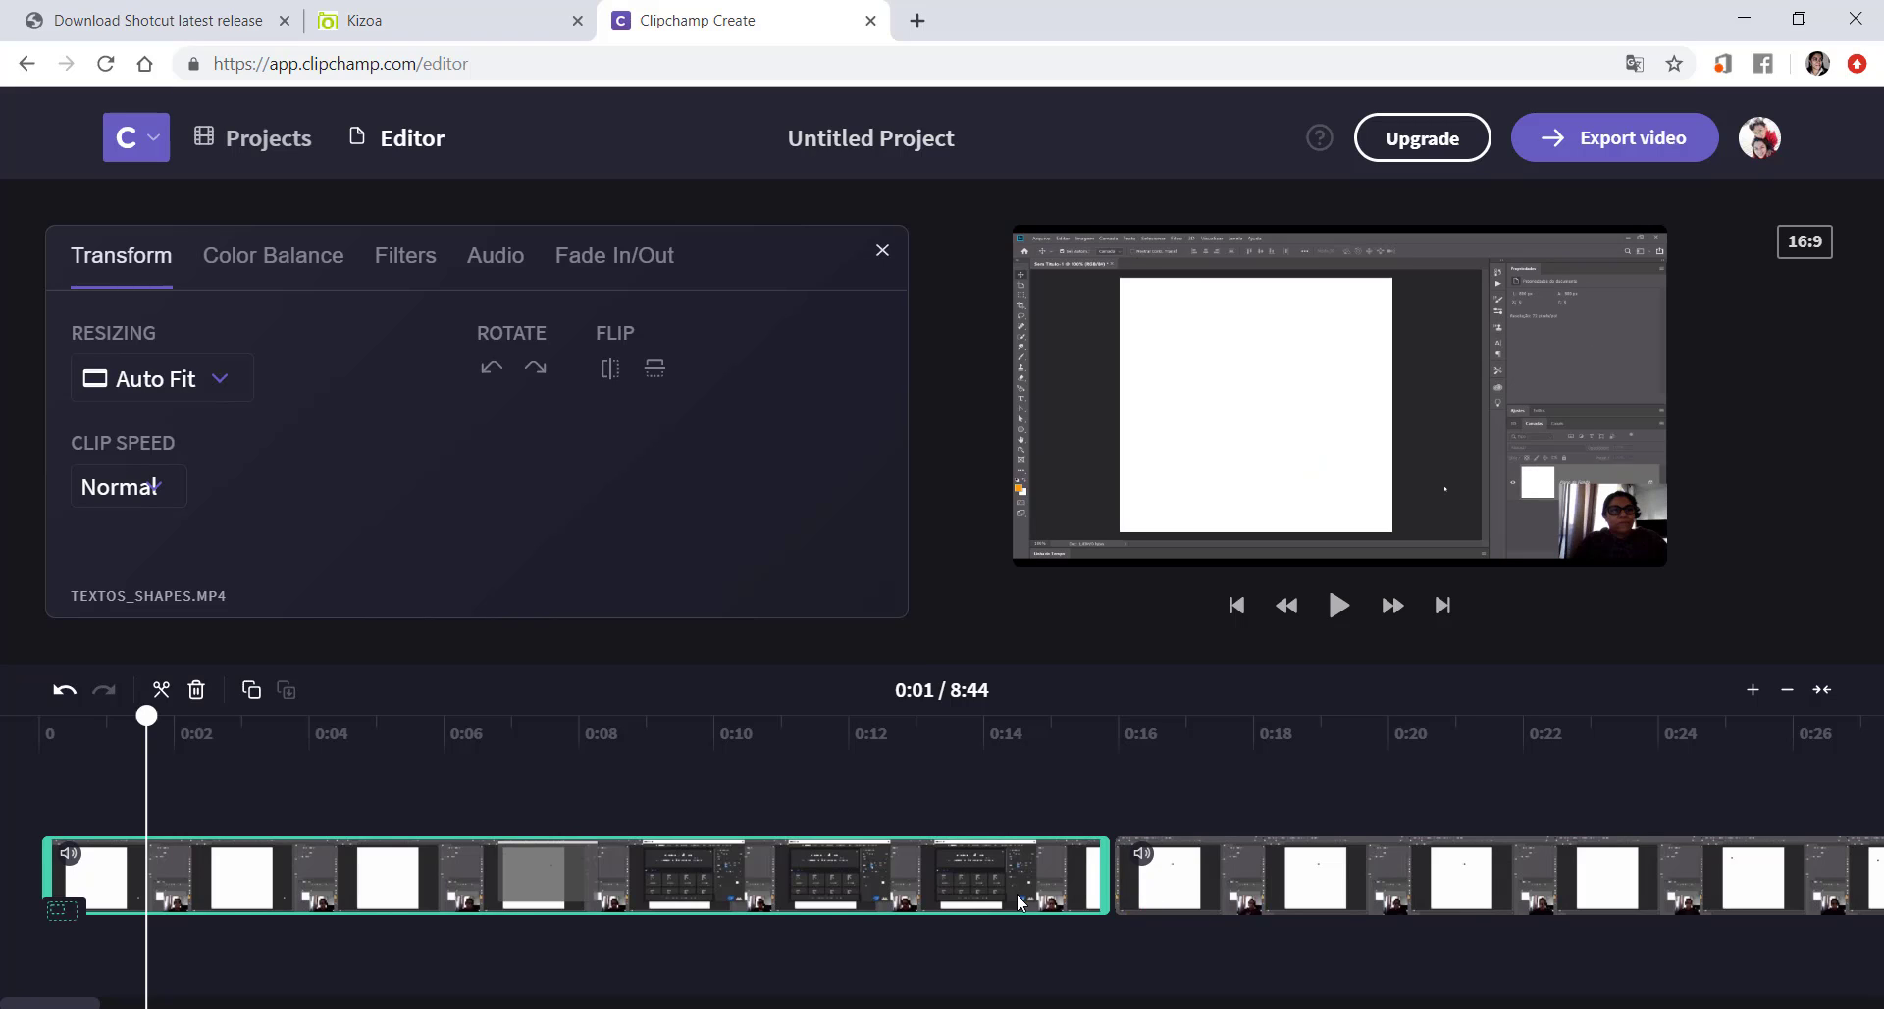
{"action": "key", "text": "Delete"}
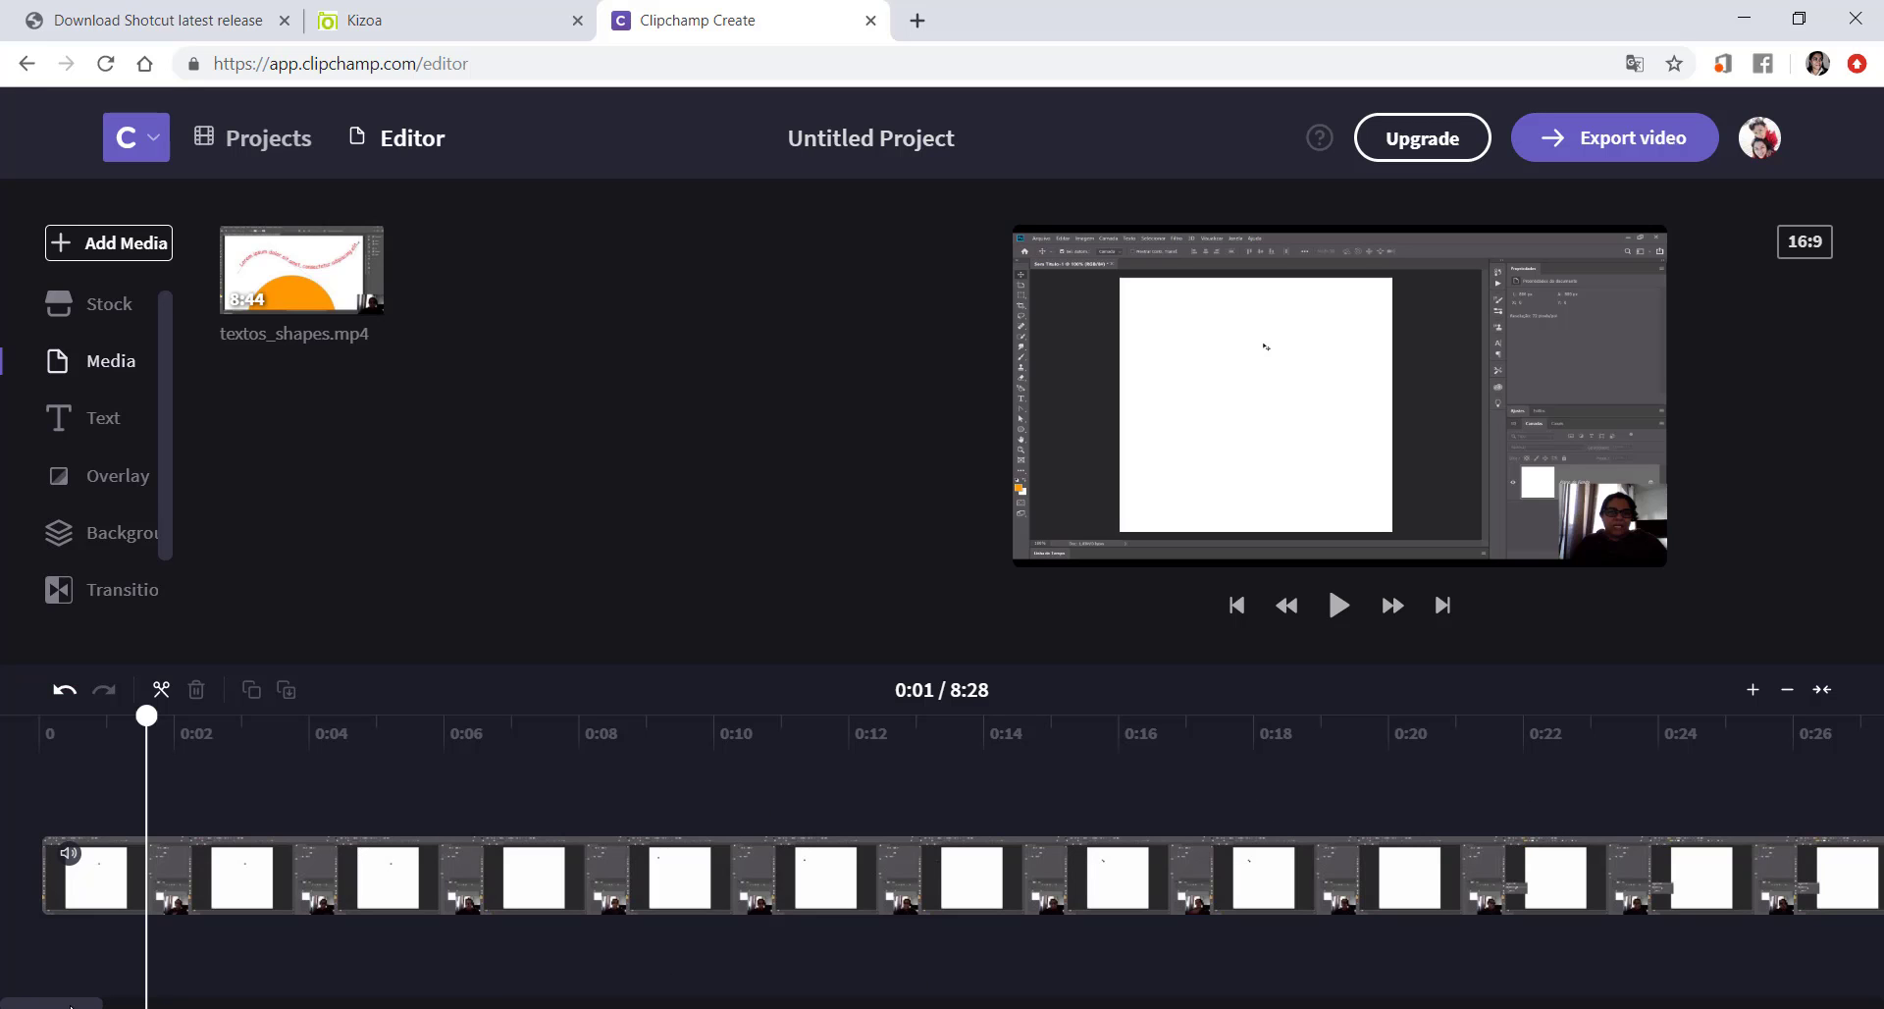
Step: Split the remaining clip near its end, at 8:16
{"action": "left_click_drag", "start_coordinate": [71, 1006], "coordinate": [1879, 996]}
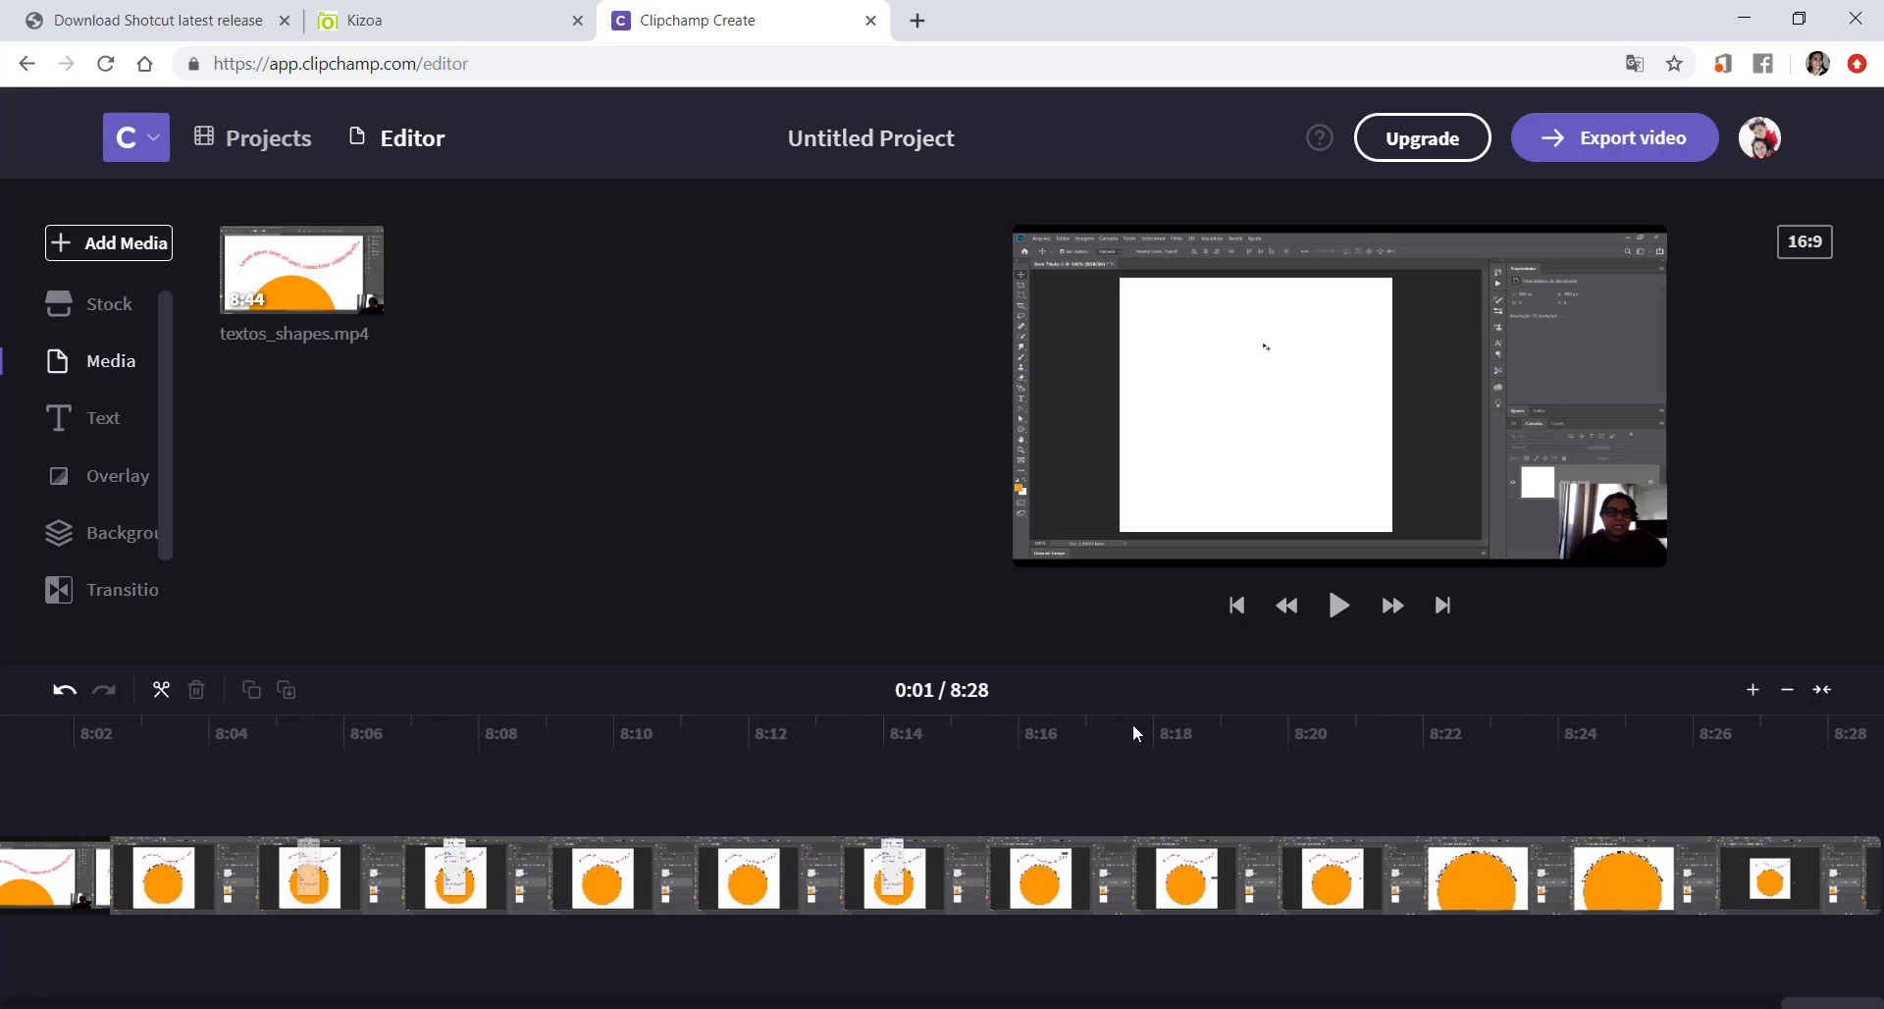
{"action": "left_click", "coordinate": [1063, 719]}
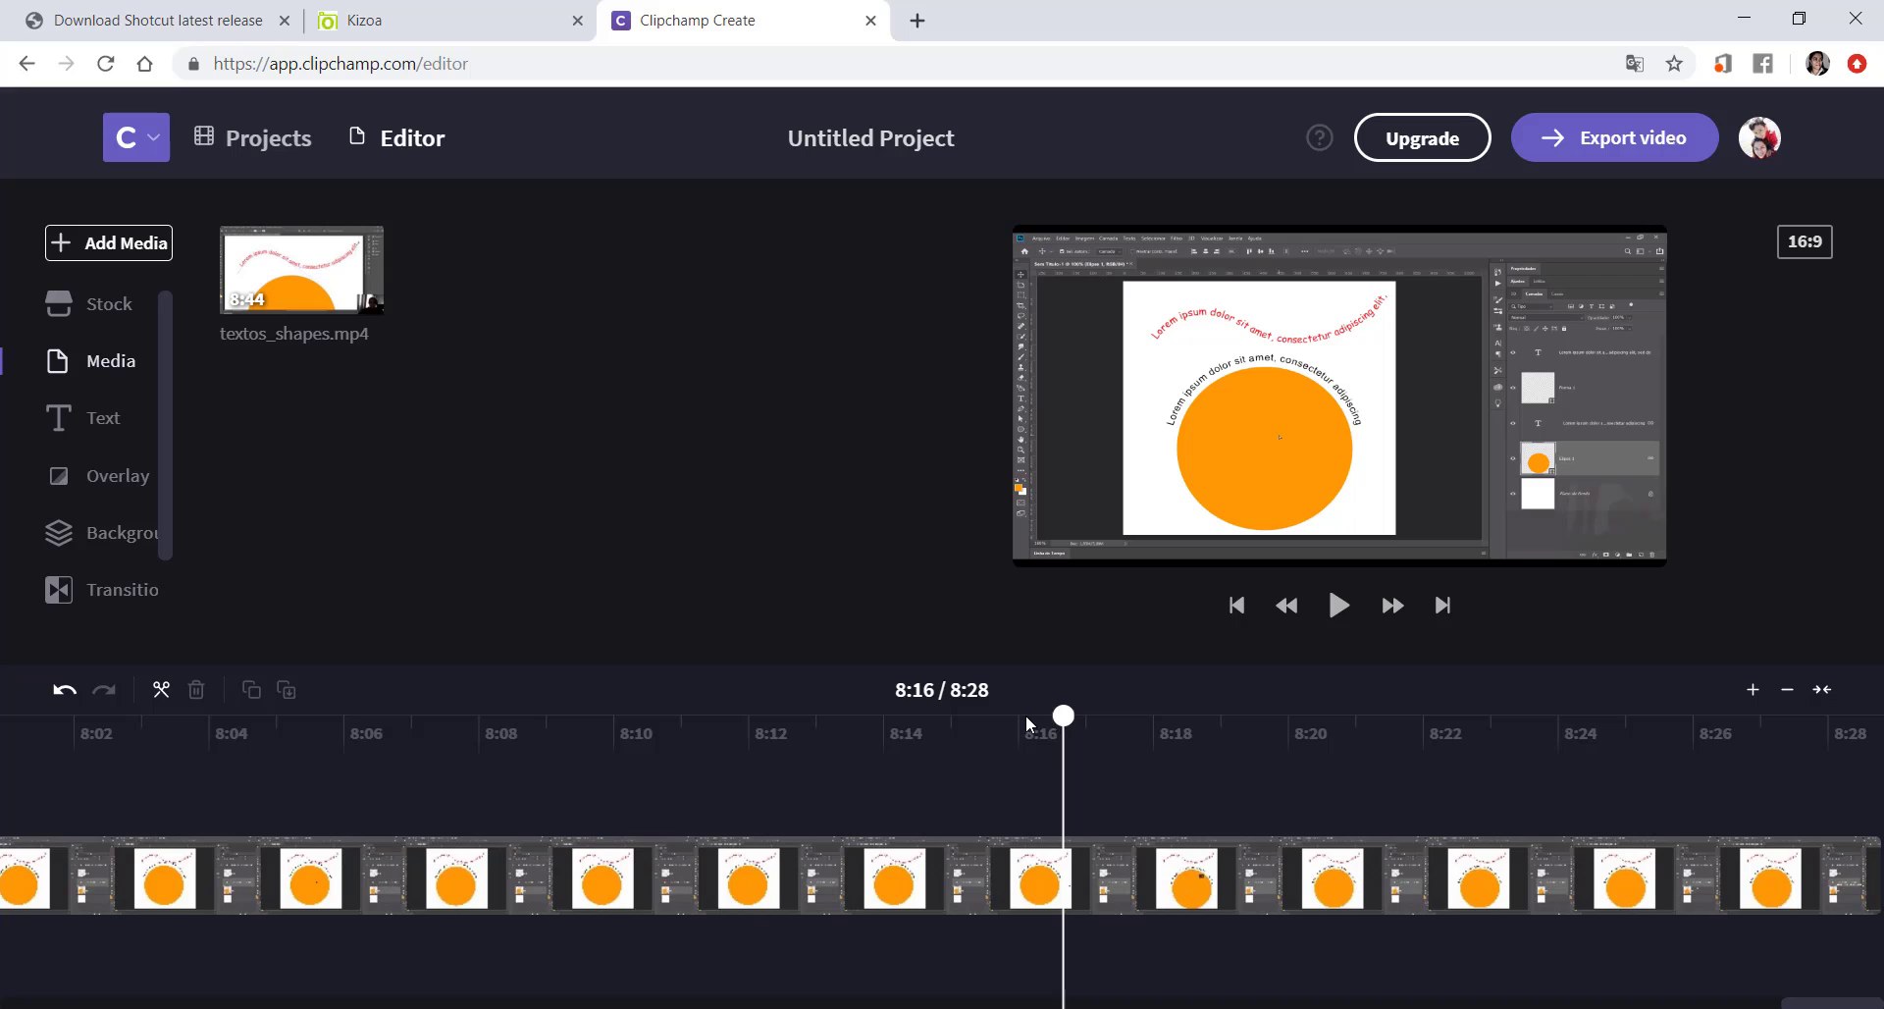
{"action": "left_click", "coordinate": [1026, 714]}
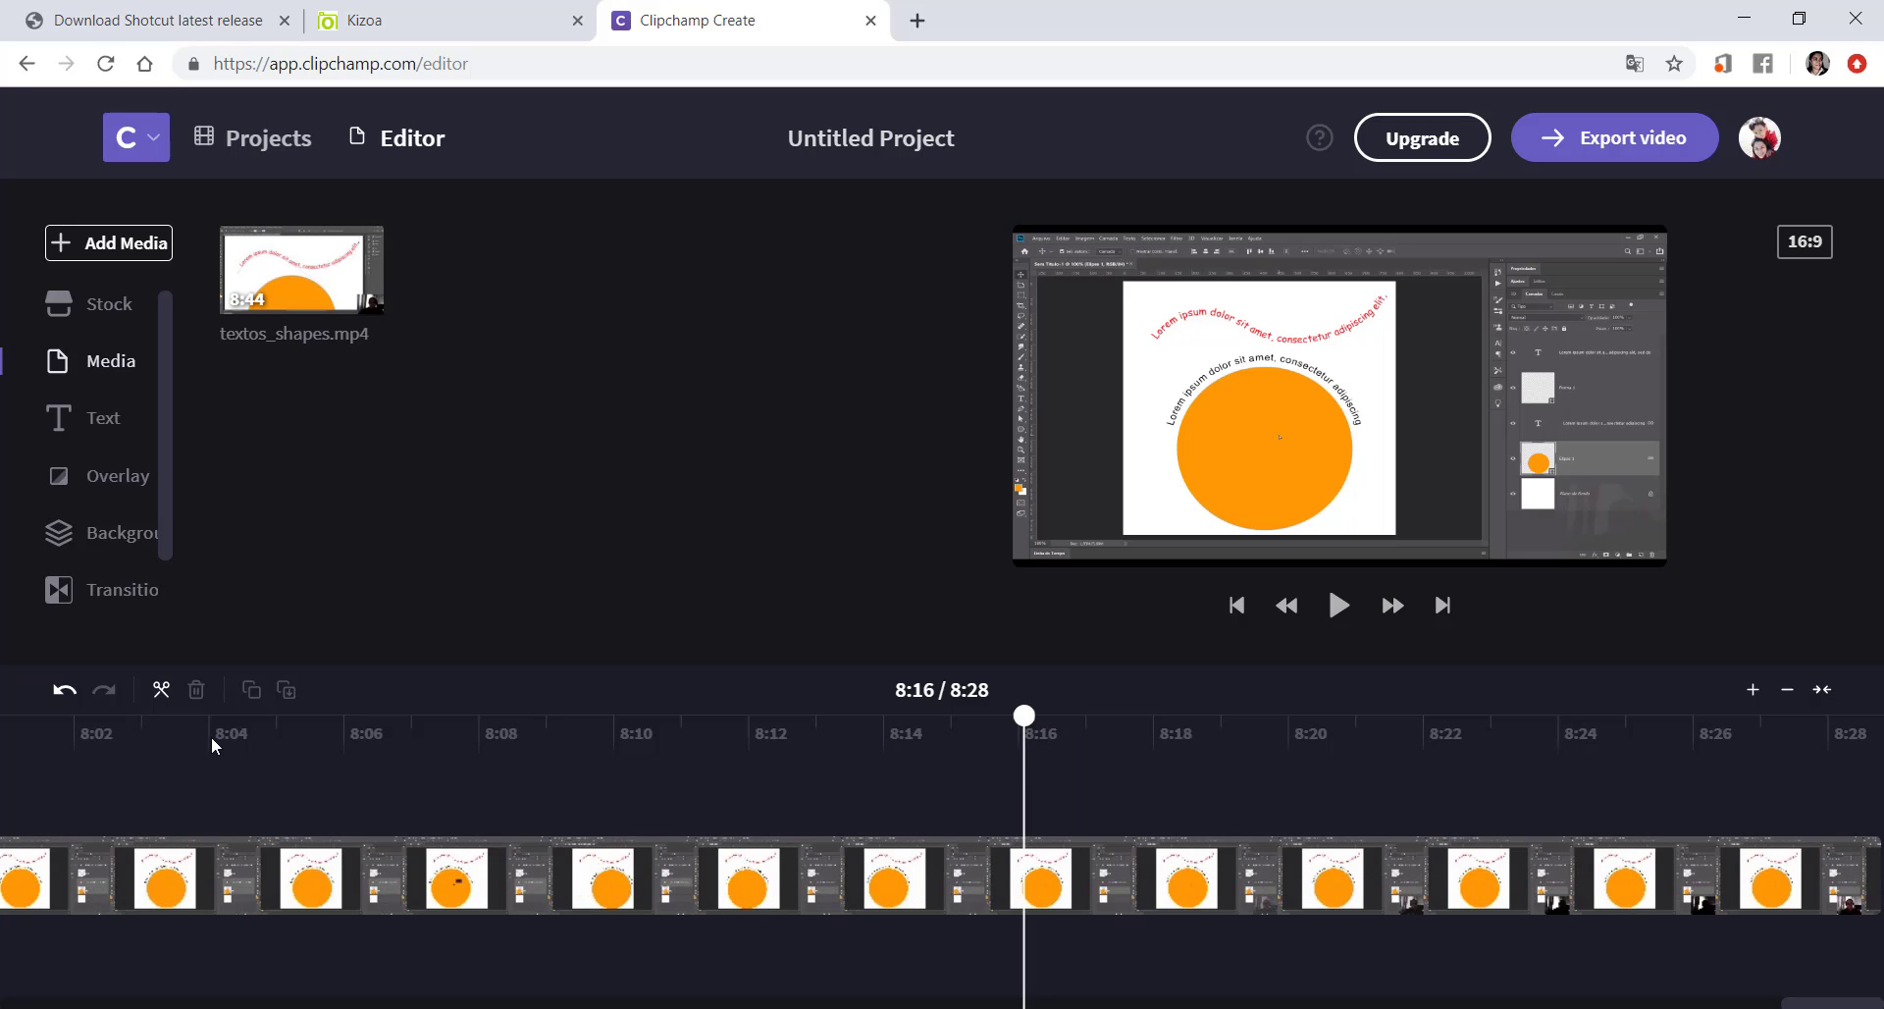
{"action": "left_click", "coordinate": [163, 691]}
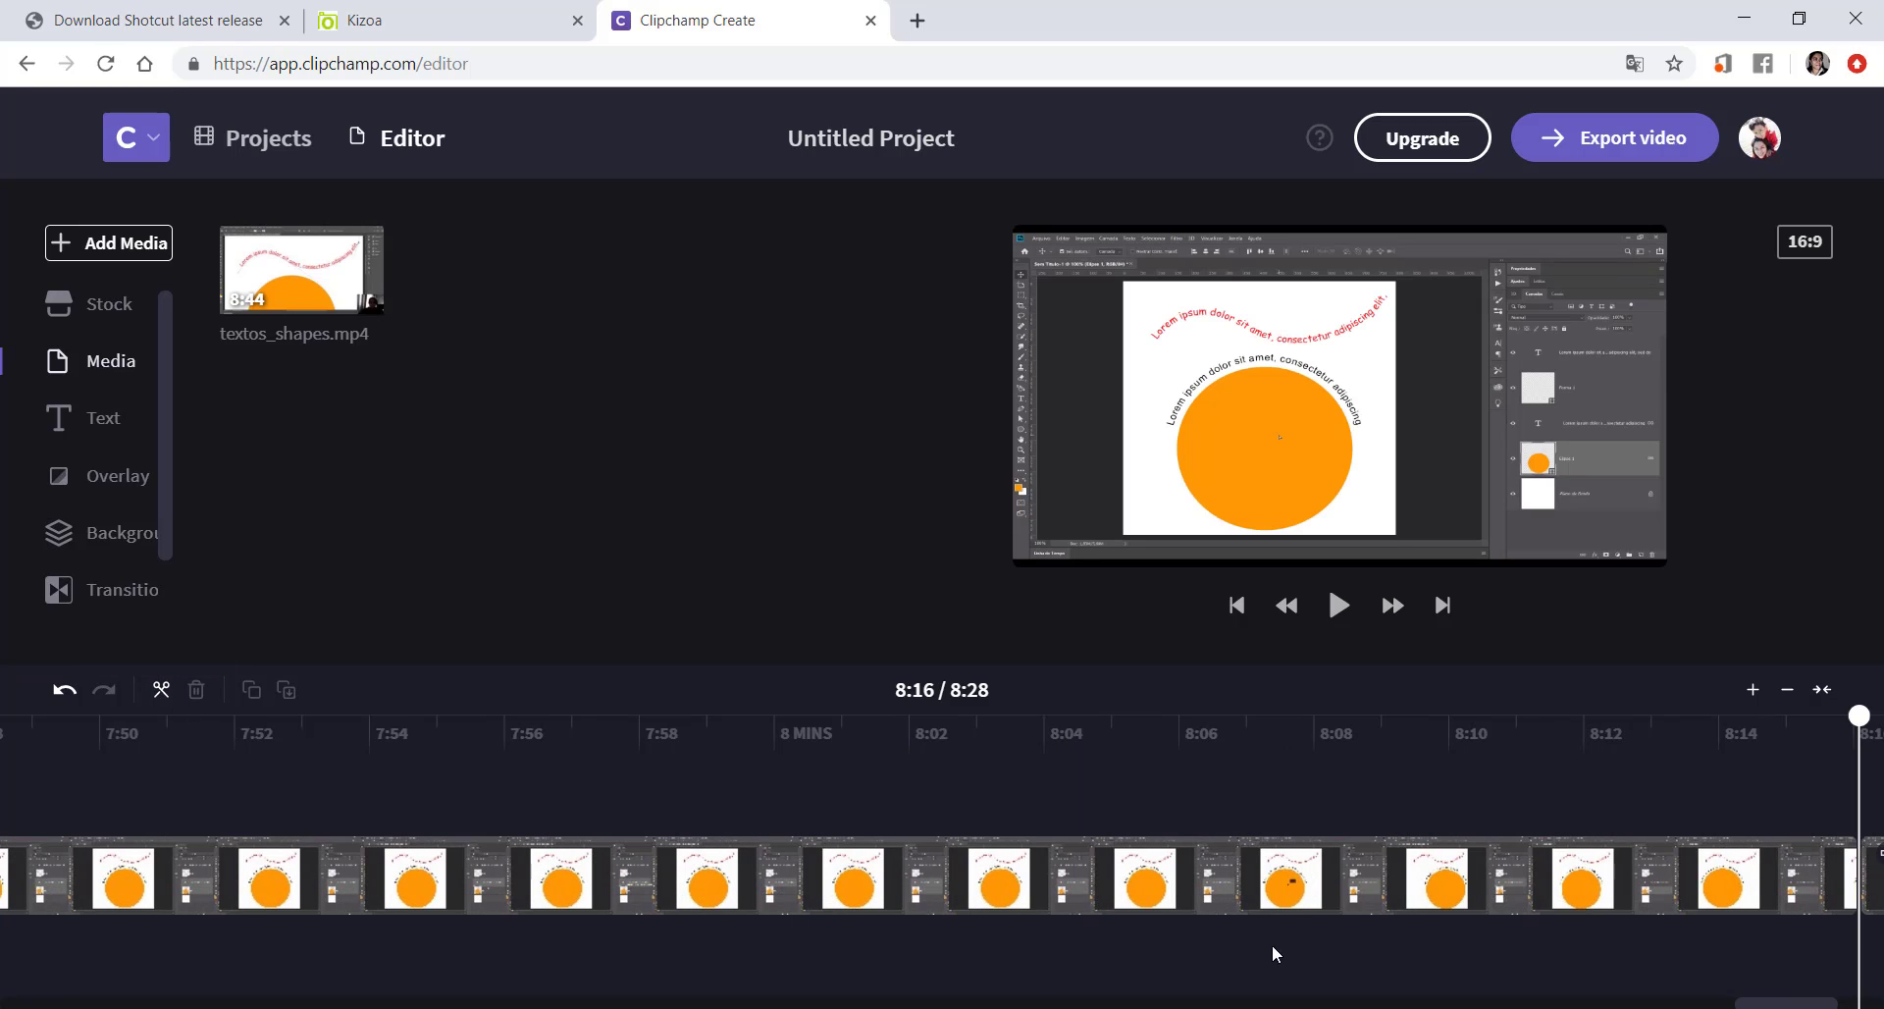
Step: Delete the closing segment after the 8:16 split
{"action": "left_click_drag", "start_coordinate": [1791, 1003], "coordinate": [1810, 1002]}
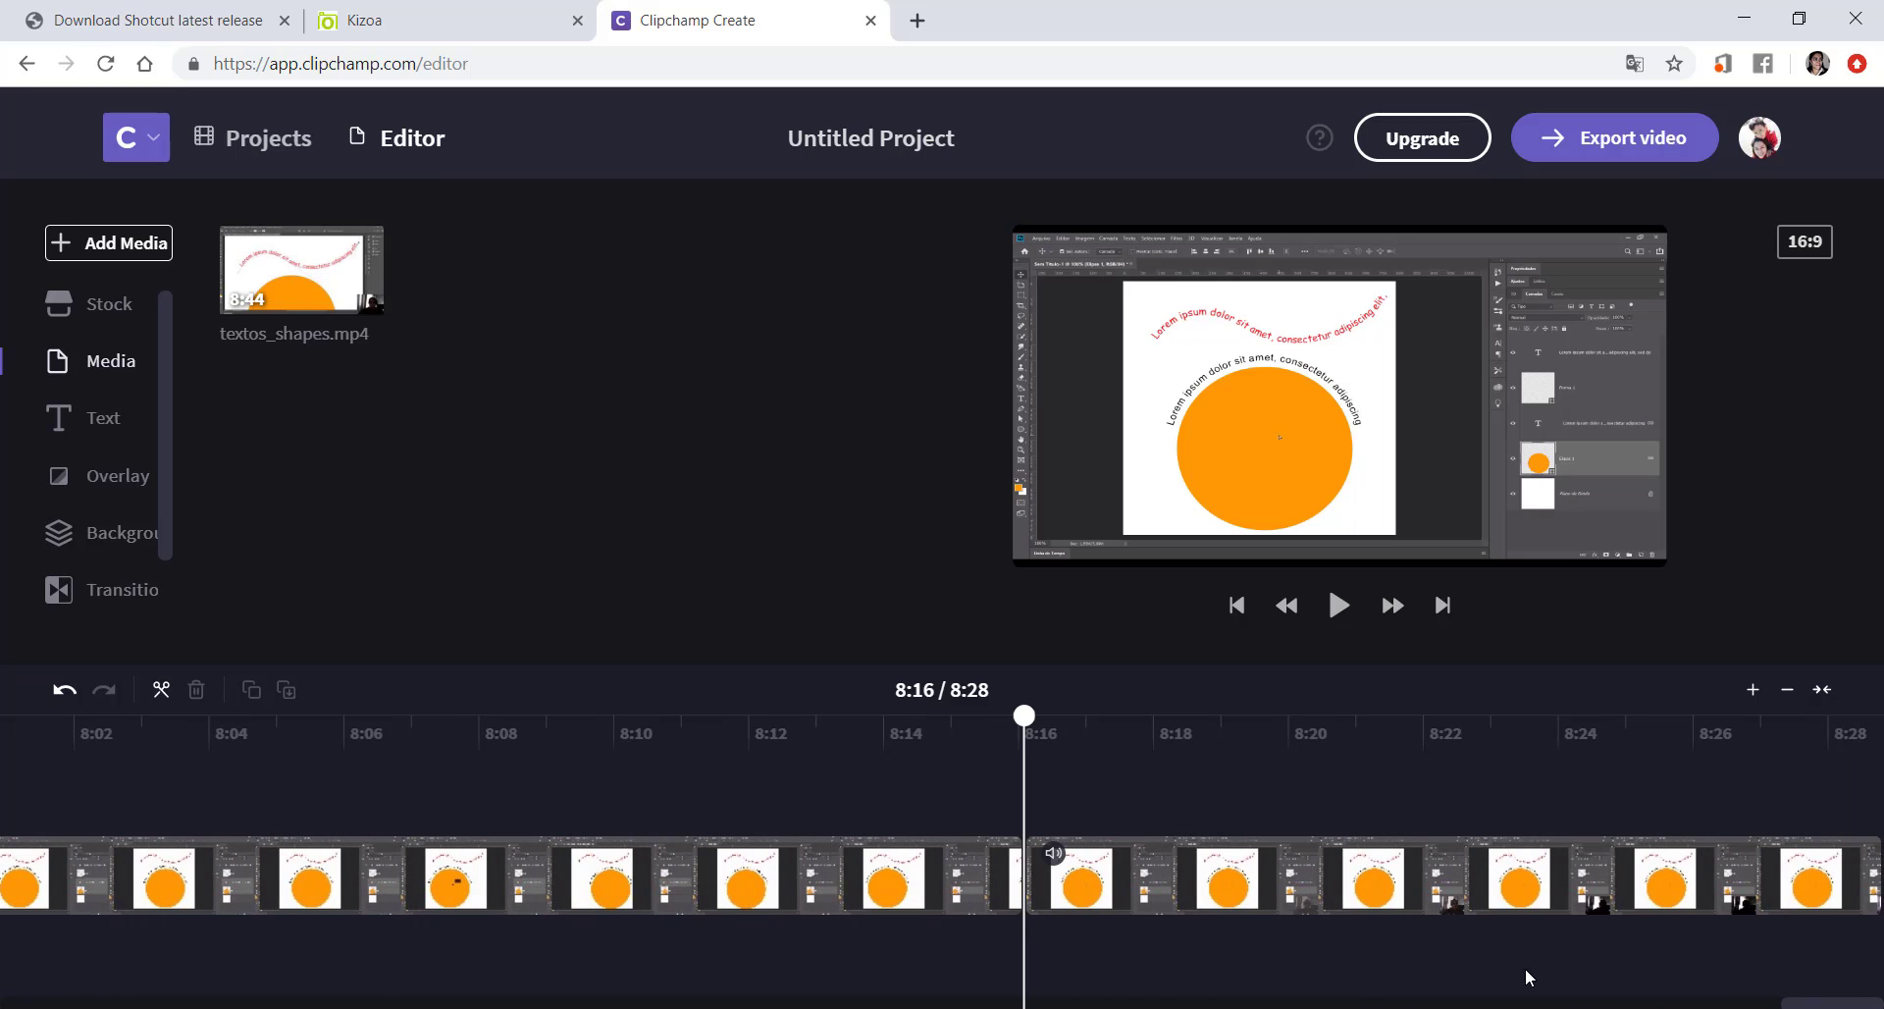
{"action": "left_click", "coordinate": [1310, 893]}
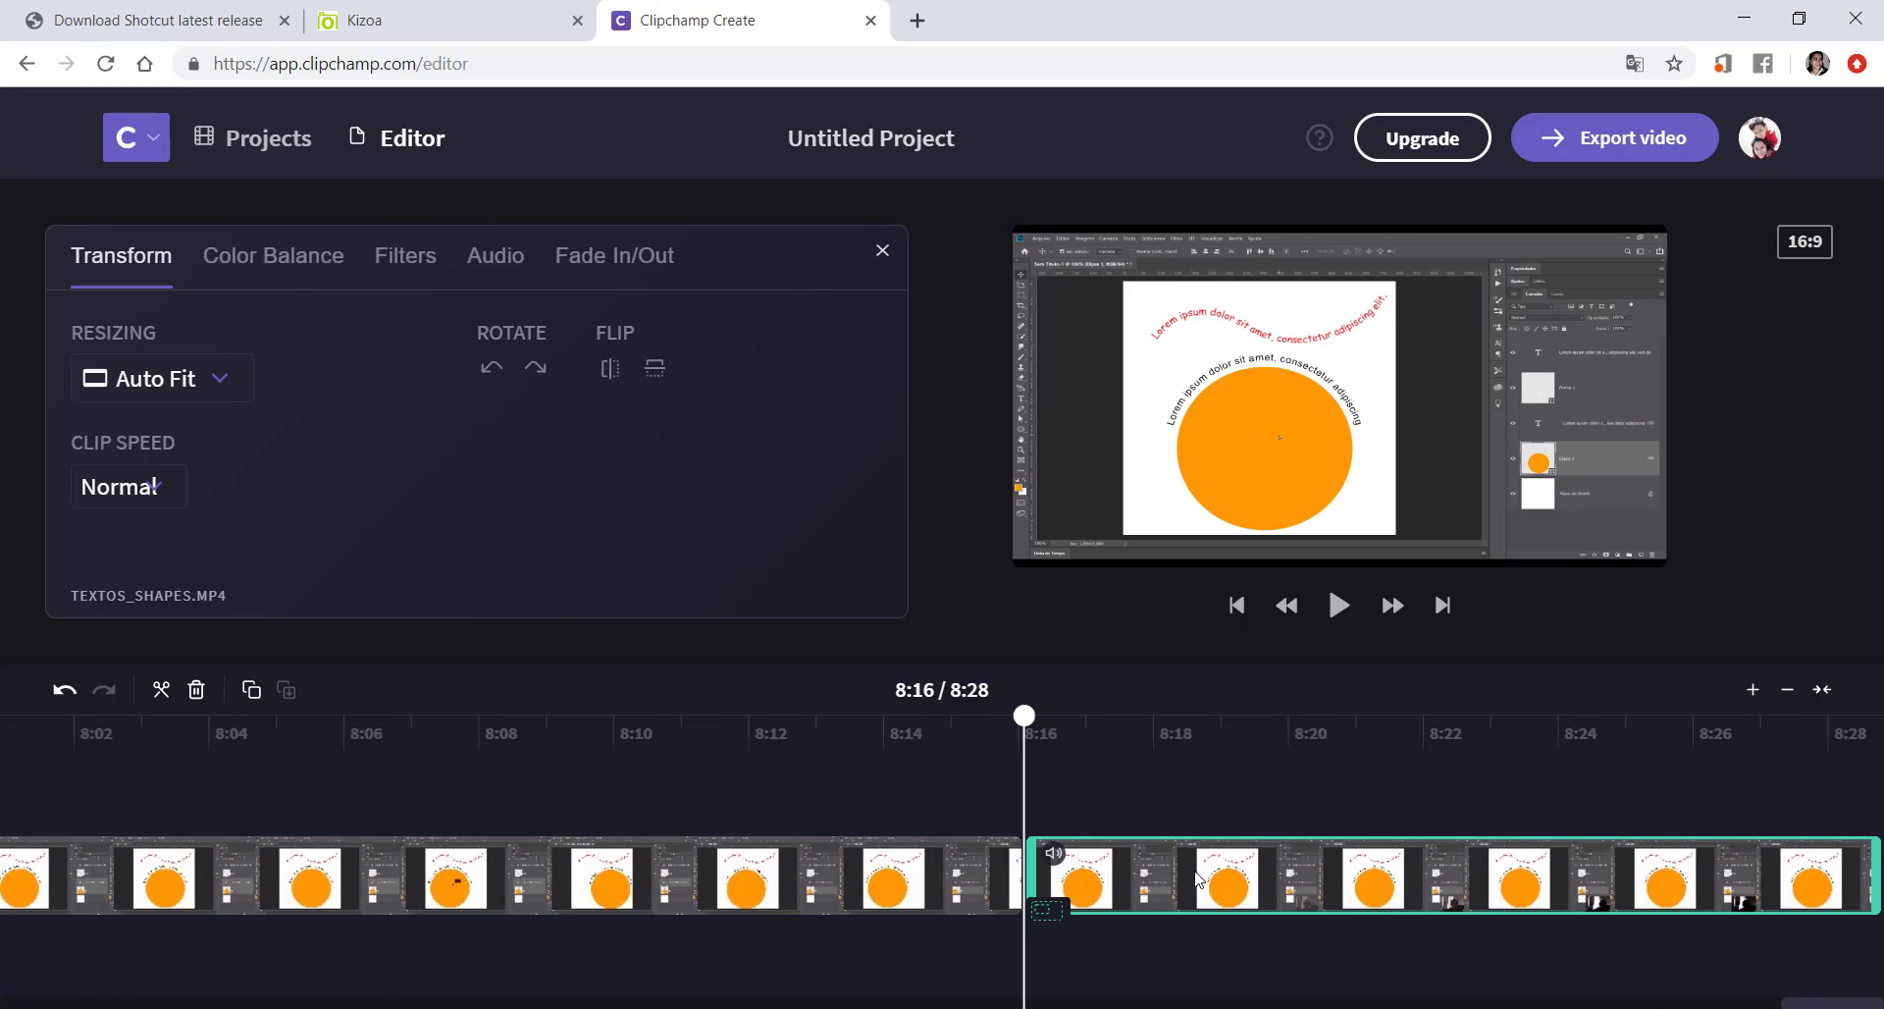
{"action": "key", "text": "Delete"}
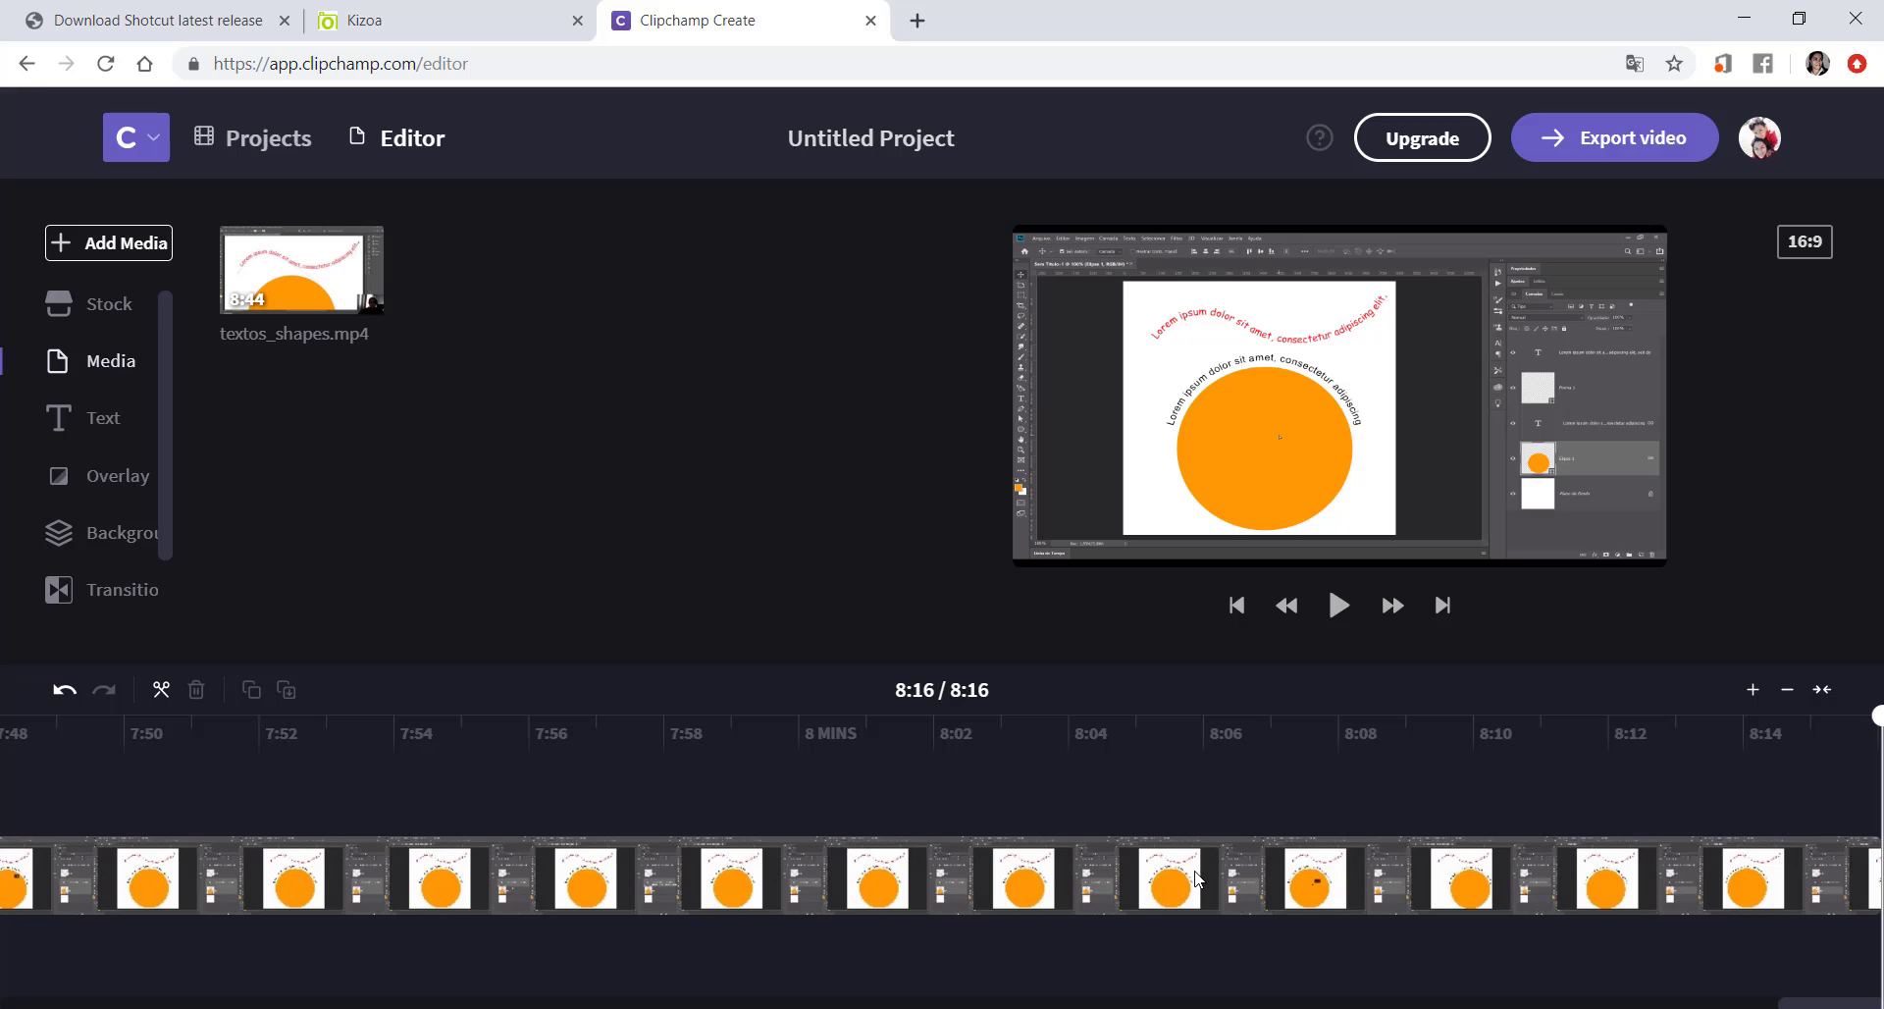
Step: Adjust the trimmed clip's color balance with slightly higher exposure, slightly lower saturation and a cooler temperature
{"action": "scroll", "coordinate": [942, 873], "scroll_direction": "left", "scroll_amount": 20}
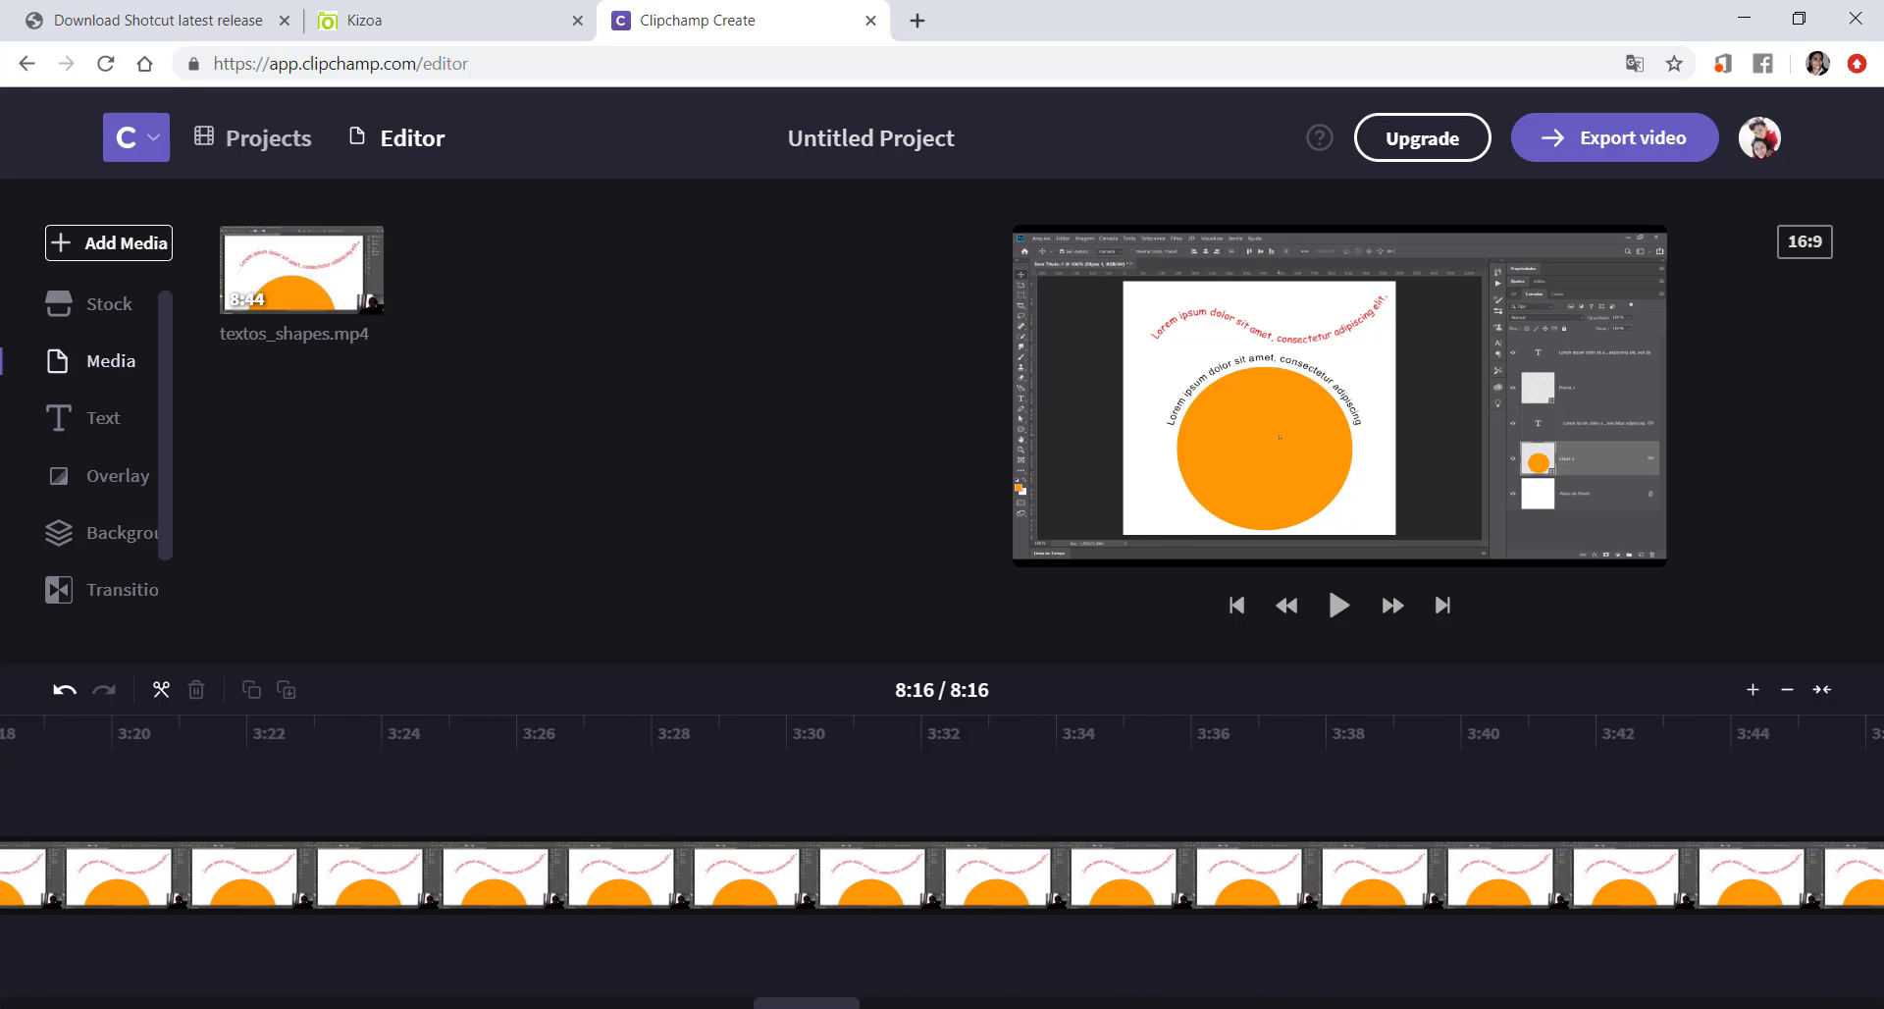
{"action": "scroll", "coordinate": [15, 981], "scroll_direction": "left", "scroll_amount": 2}
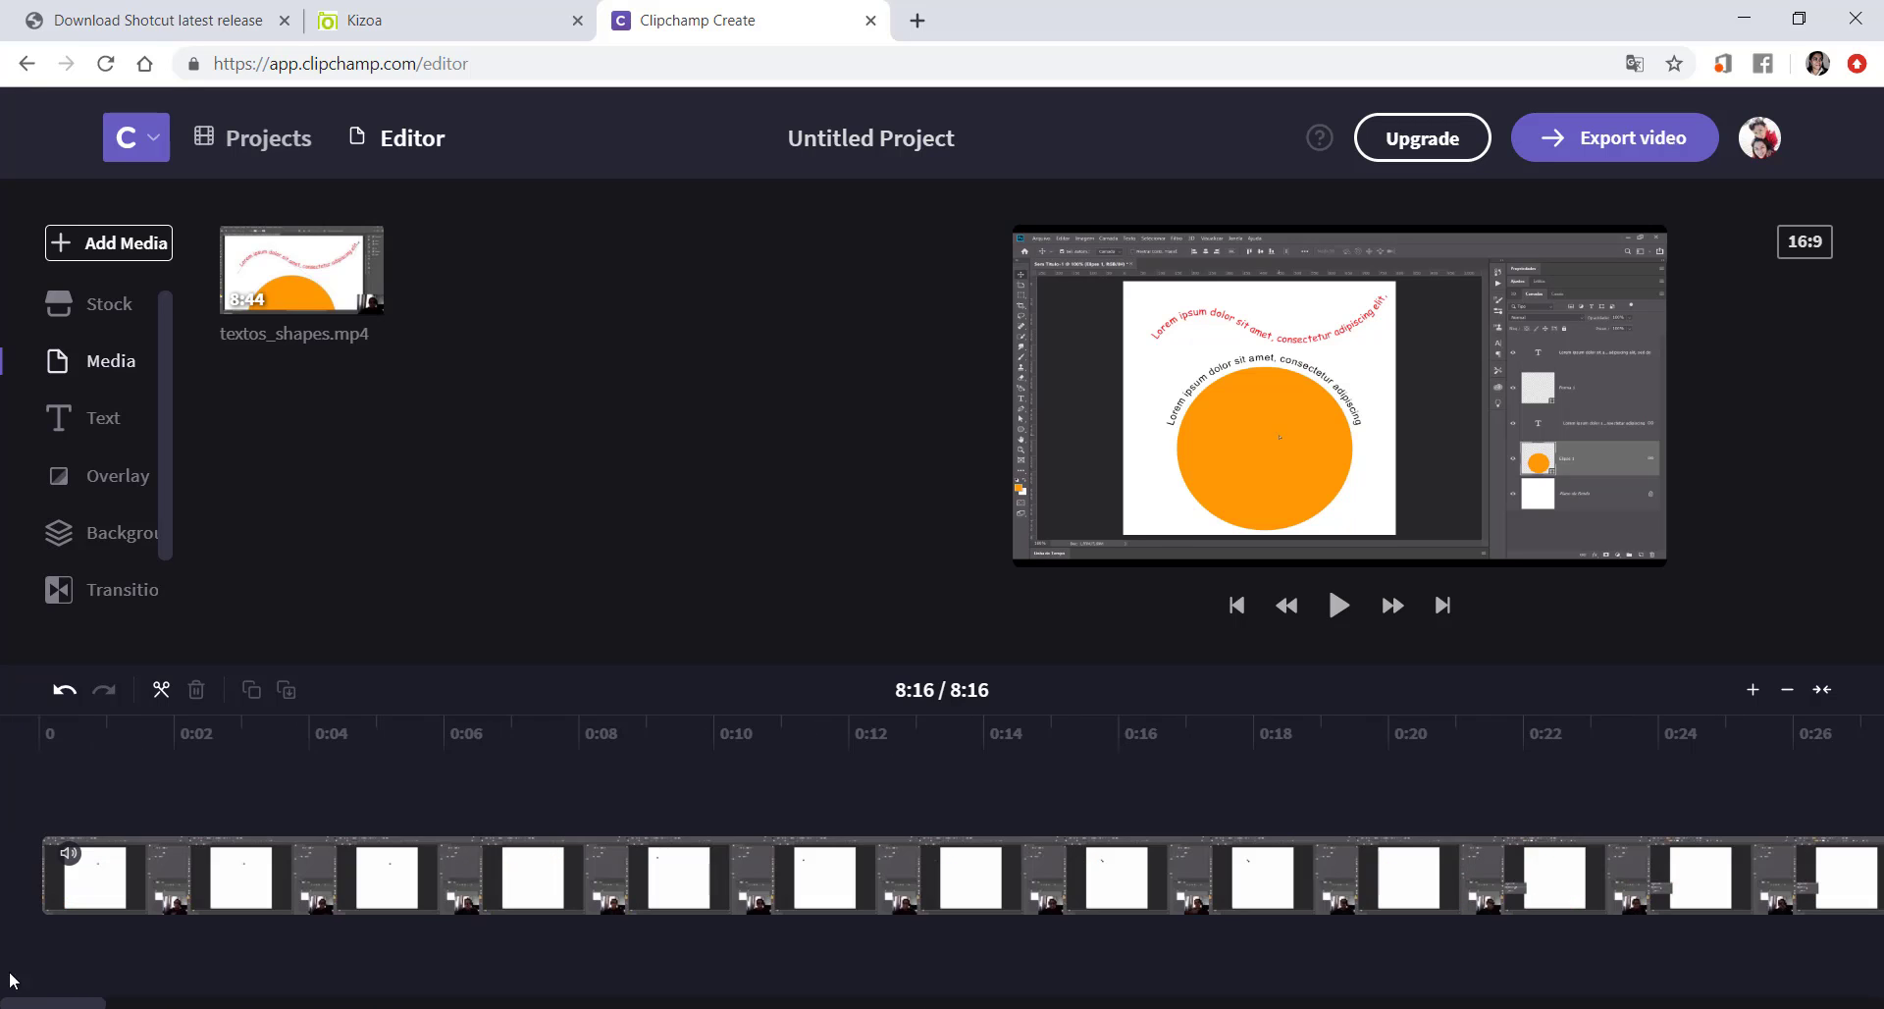
{"action": "left_click", "coordinate": [154, 883]}
{"action": "left_click", "coordinate": [154, 859]}
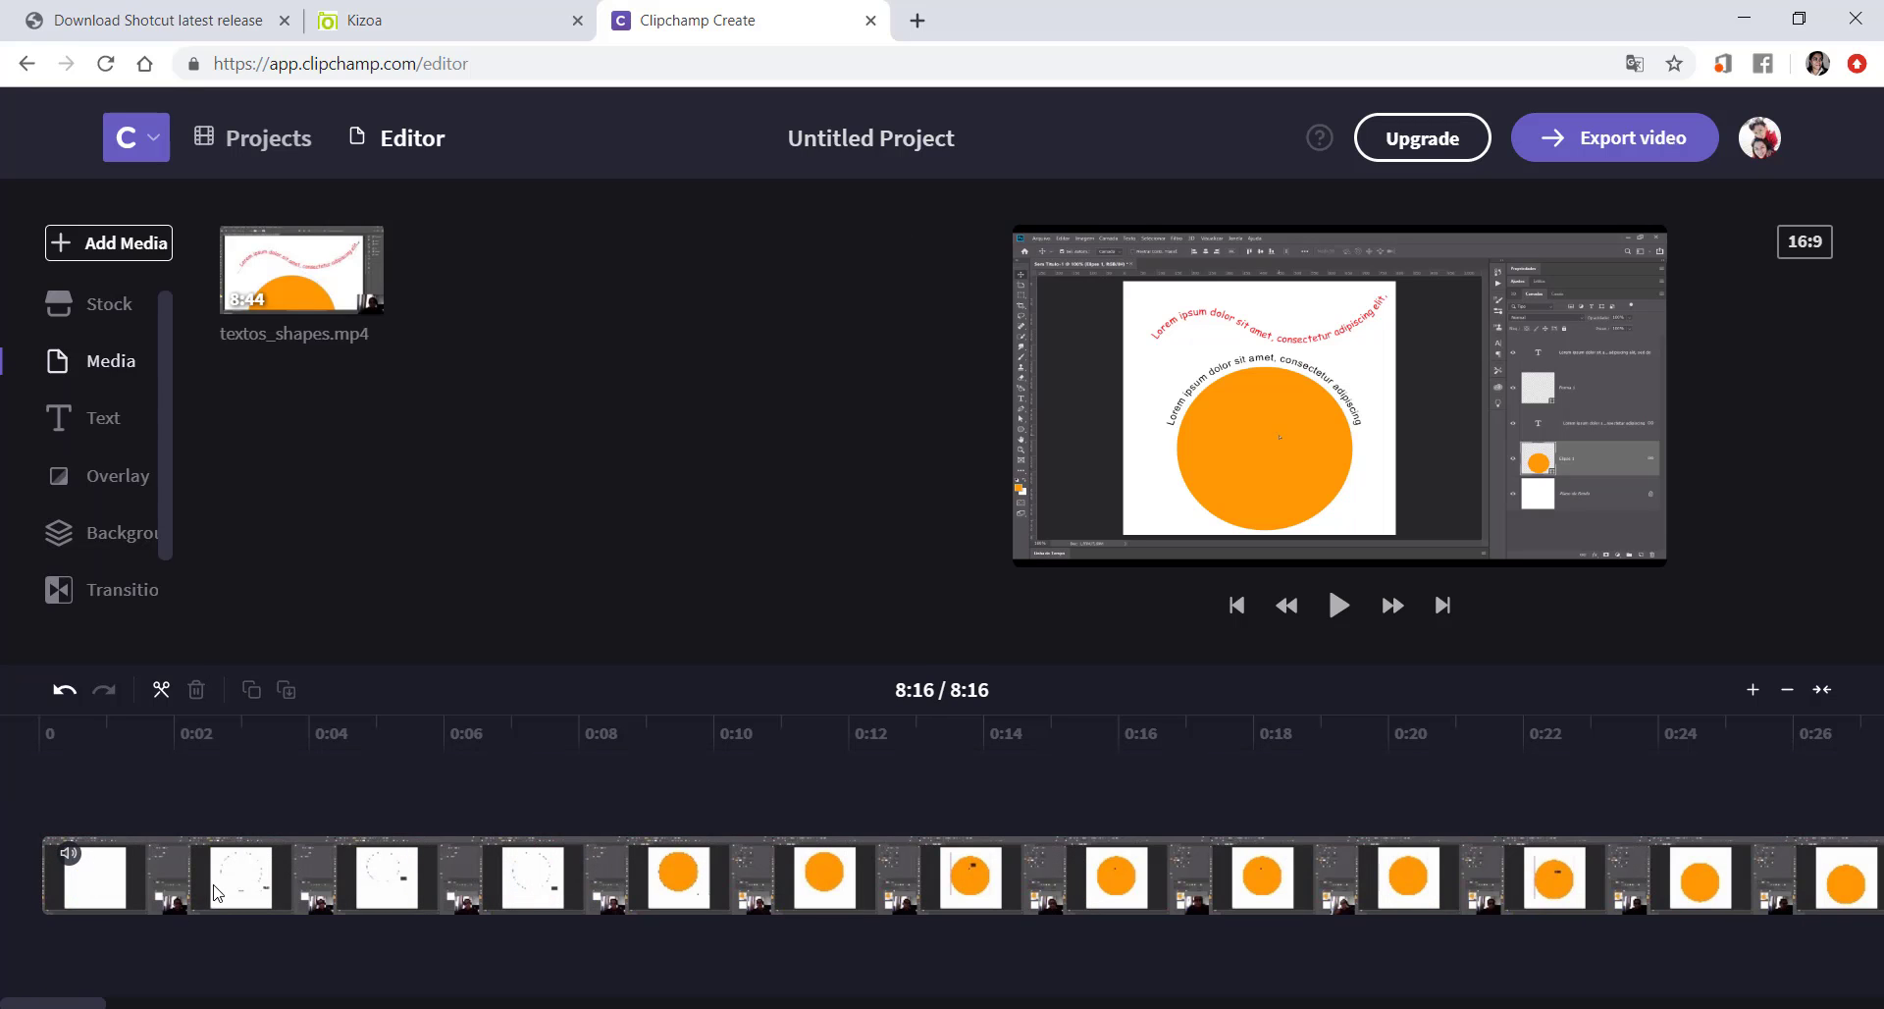
{"action": "left_click", "coordinate": [544, 872]}
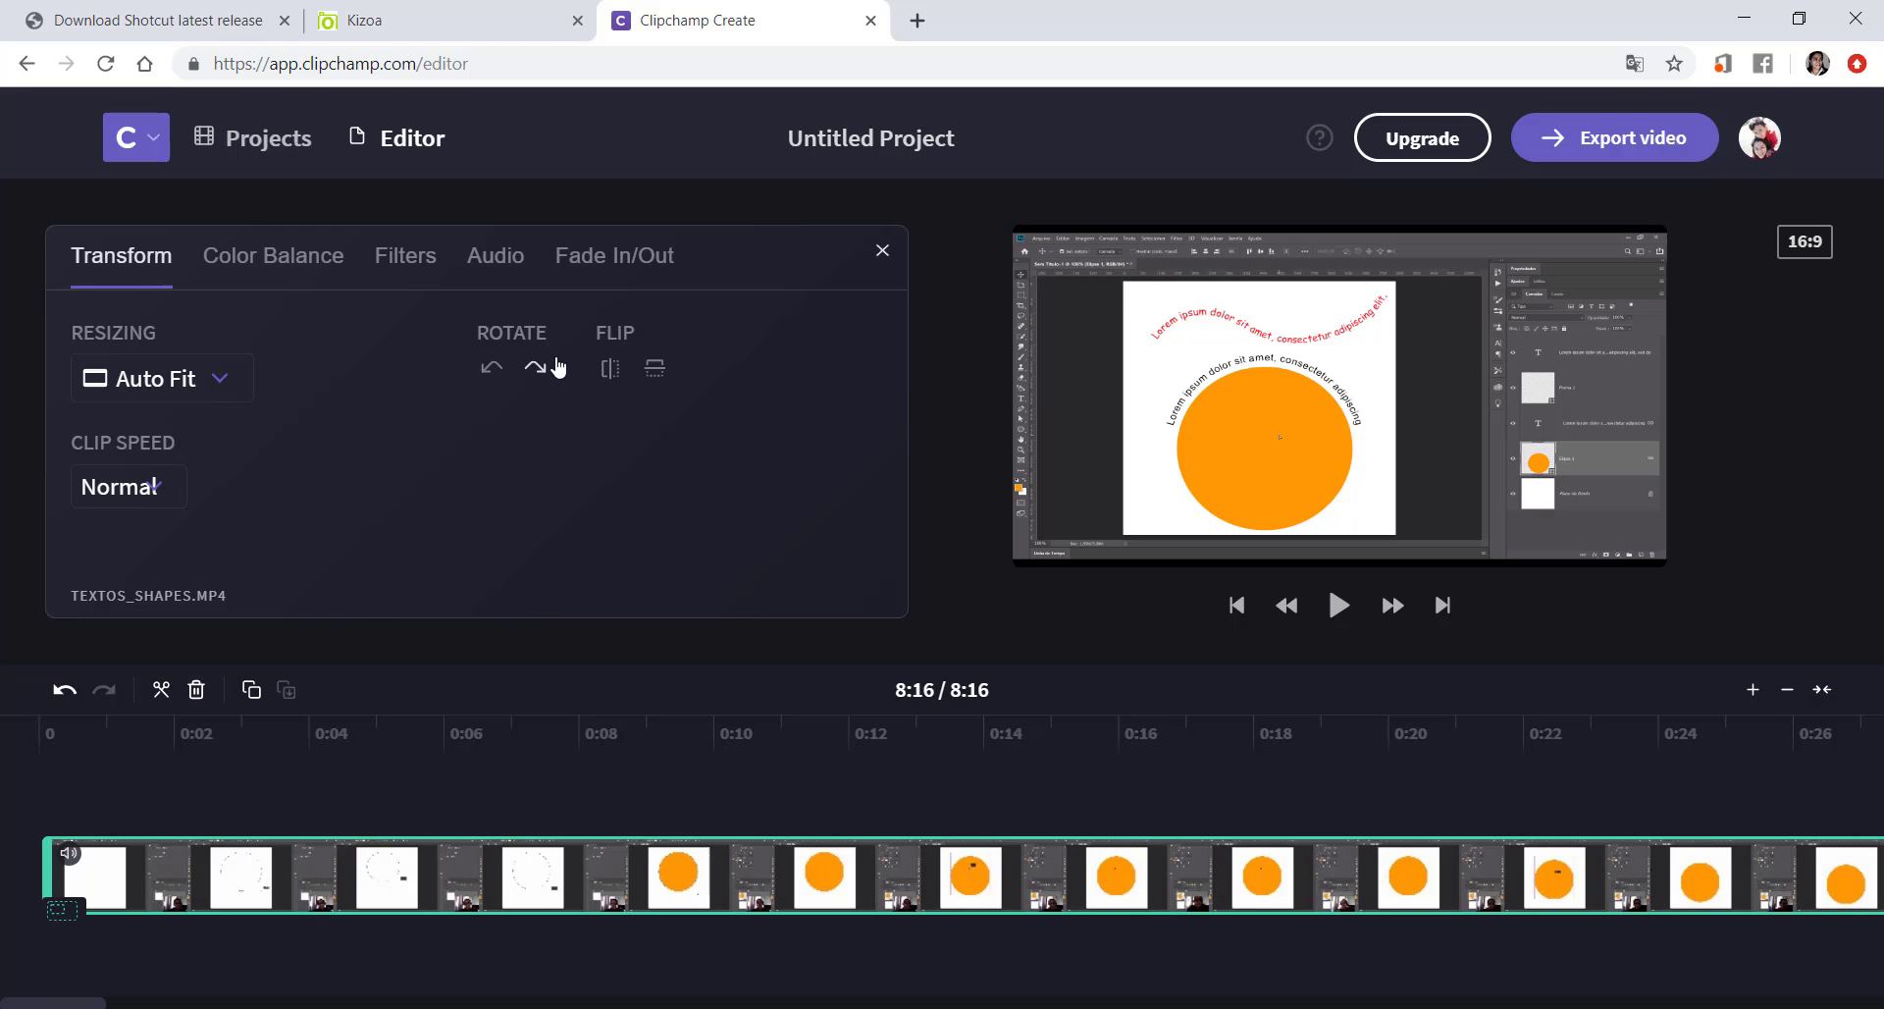
{"action": "left_click", "coordinate": [304, 267]}
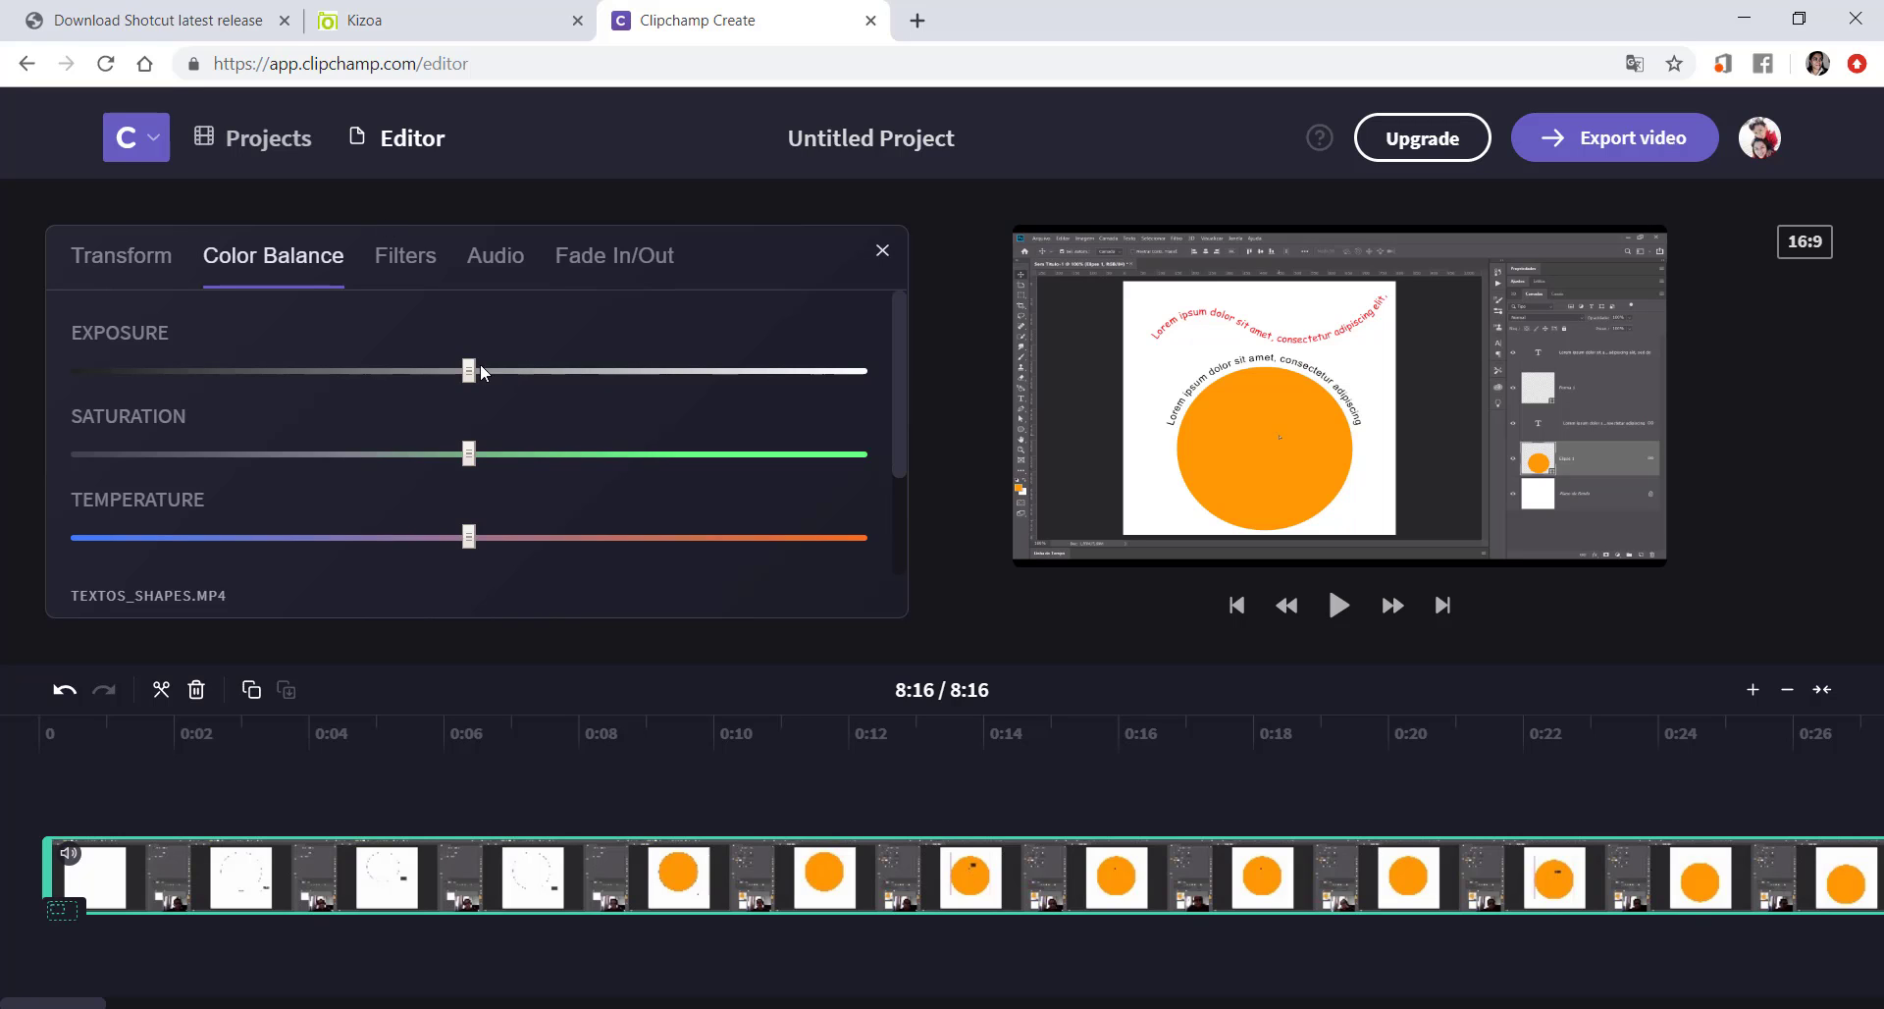
{"action": "mouse_move", "coordinate": [480, 370]}
{"action": "left_mouse_down"}
{"action": "mouse_move", "coordinate": [574, 371]}
{"action": "mouse_move", "coordinate": [451, 378]}
{"action": "mouse_move", "coordinate": [497, 378]}
{"action": "left_mouse_up"}
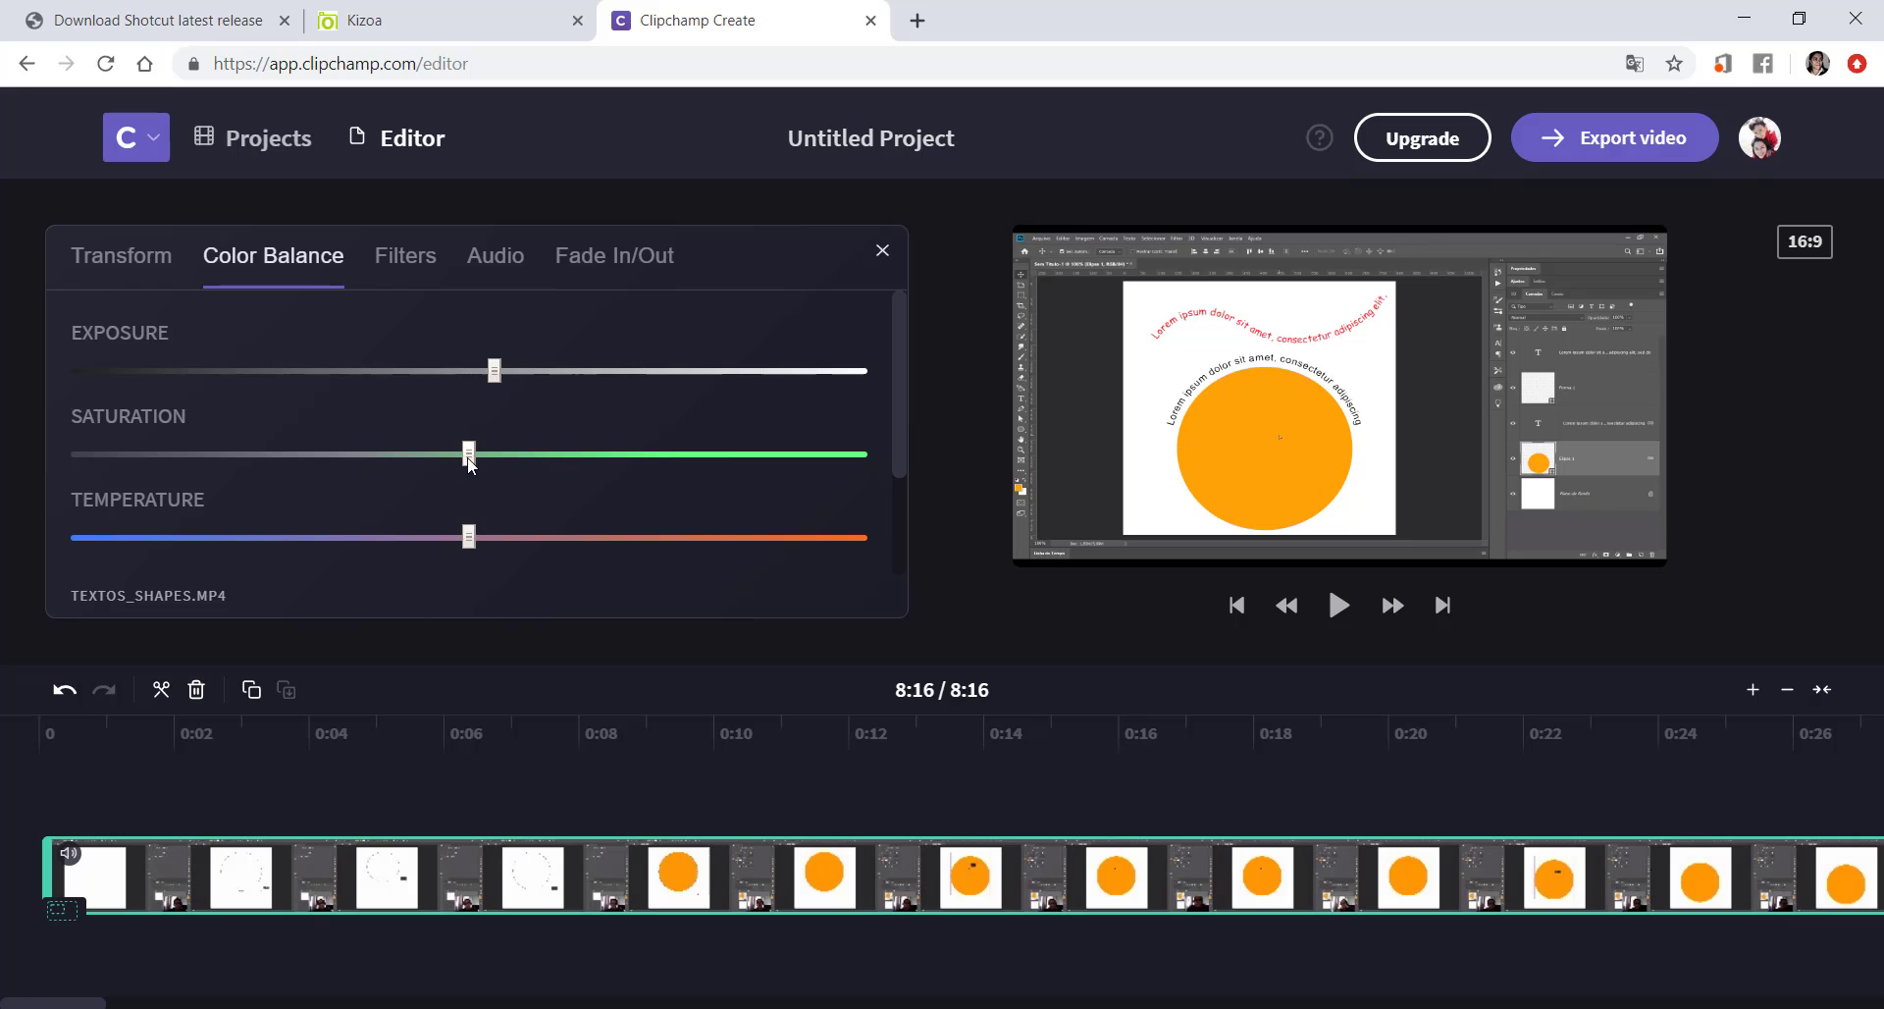
{"action": "left_click_drag", "start_coordinate": [539, 449], "coordinate": [451, 457]}
{"action": "left_click_drag", "start_coordinate": [593, 542], "coordinate": [426, 545]}
Step: Review the clip's filters, track volume and fade in/out options, return to its color balance and close the clip settings
{"action": "left_click", "coordinate": [405, 259]}
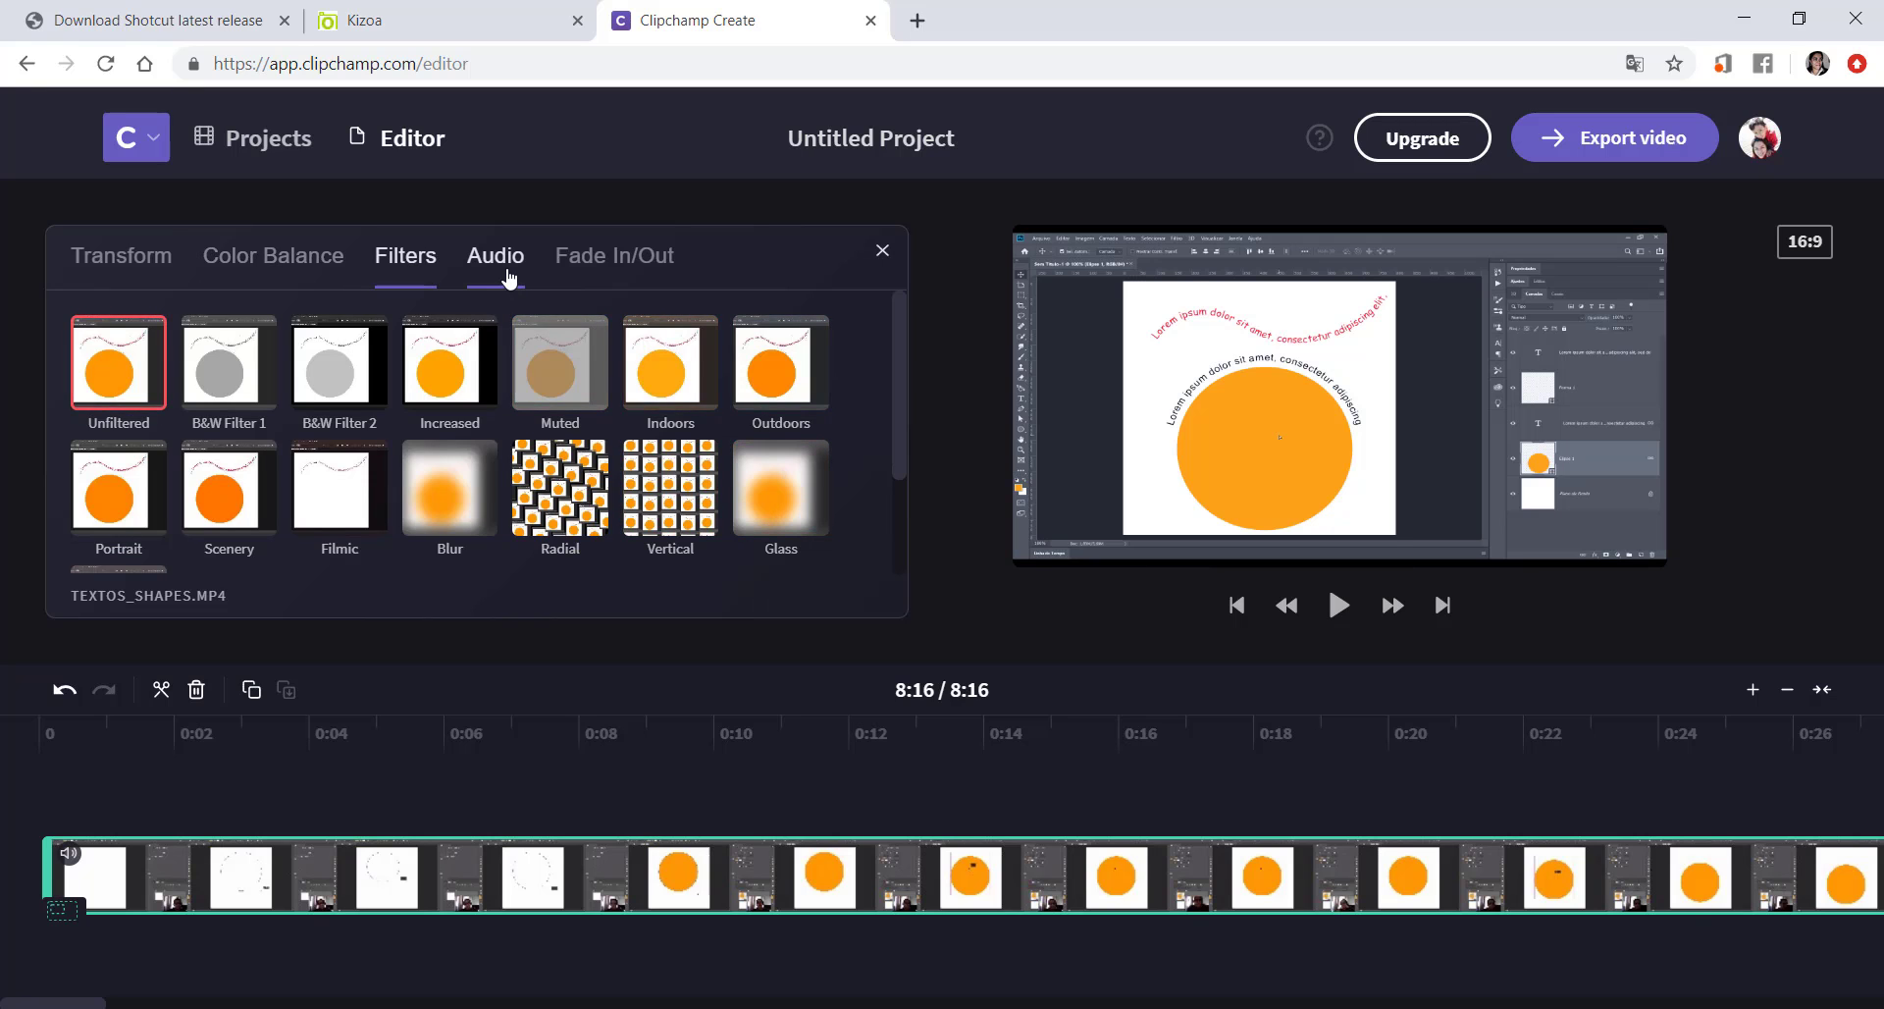
{"action": "left_click", "coordinate": [508, 278]}
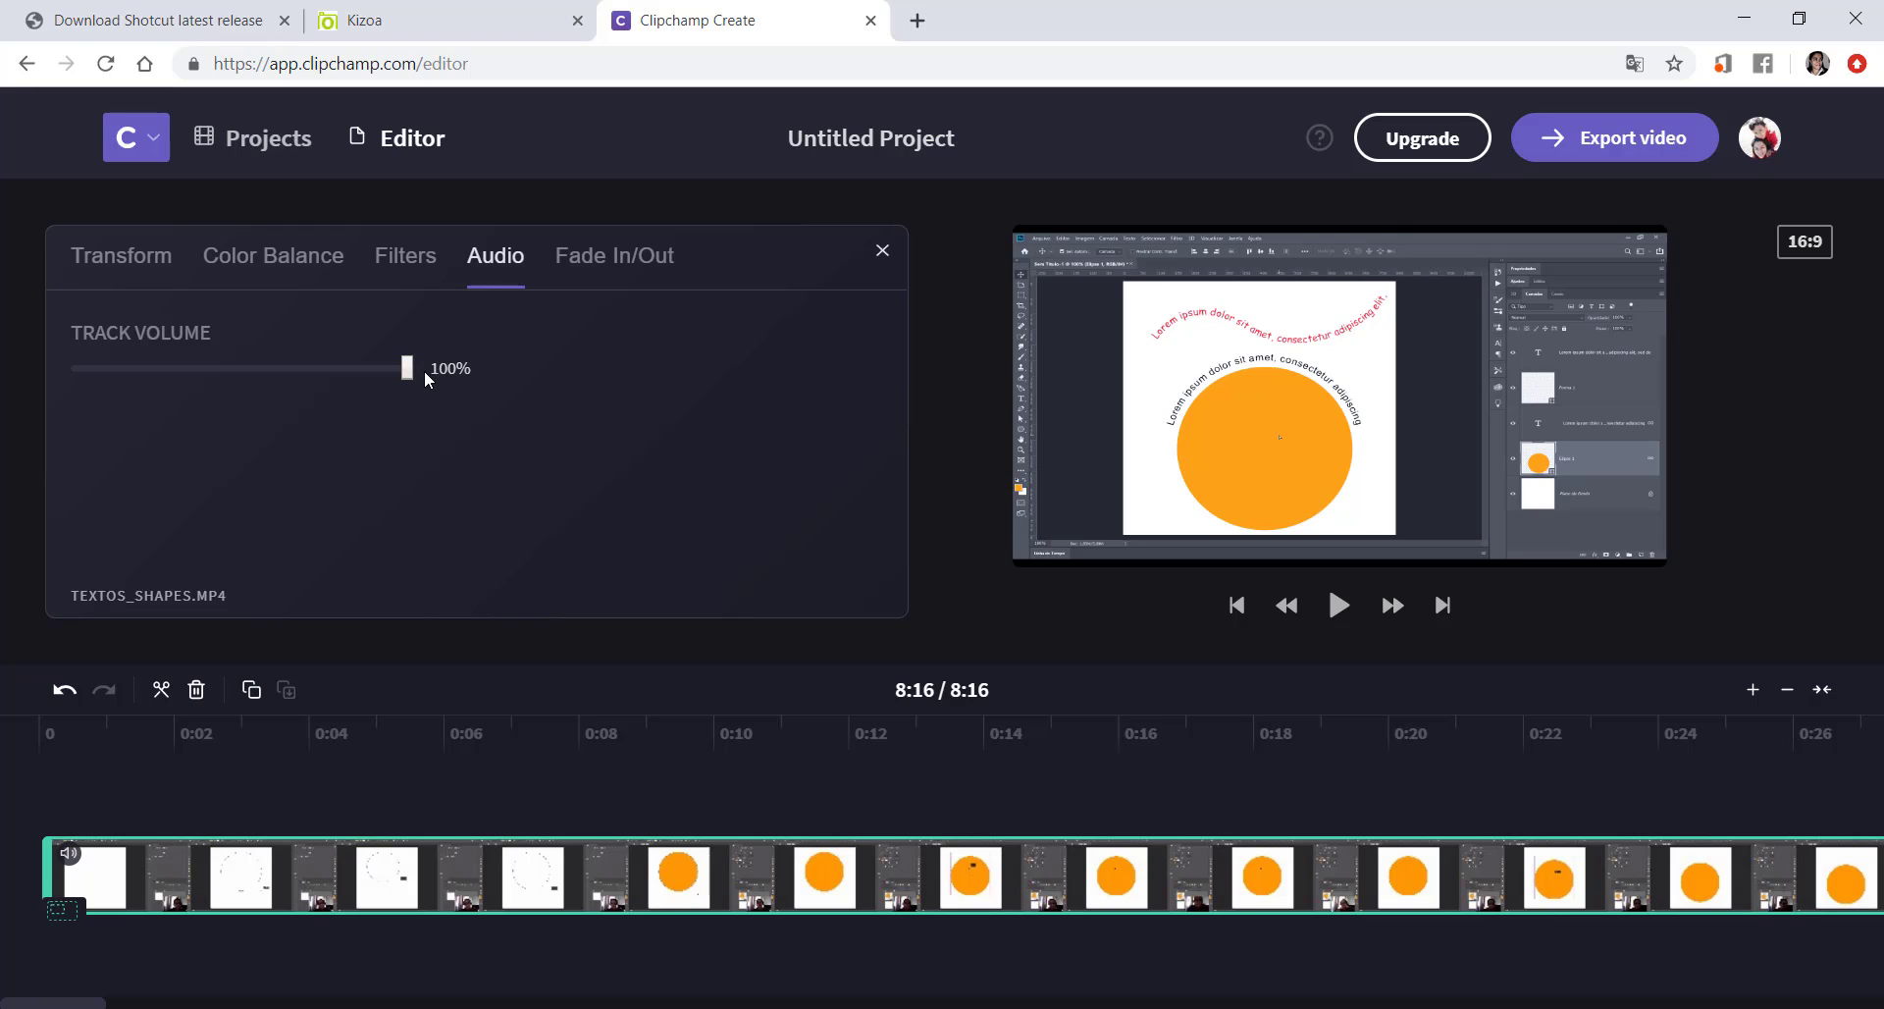
{"action": "left_click", "coordinate": [638, 259]}
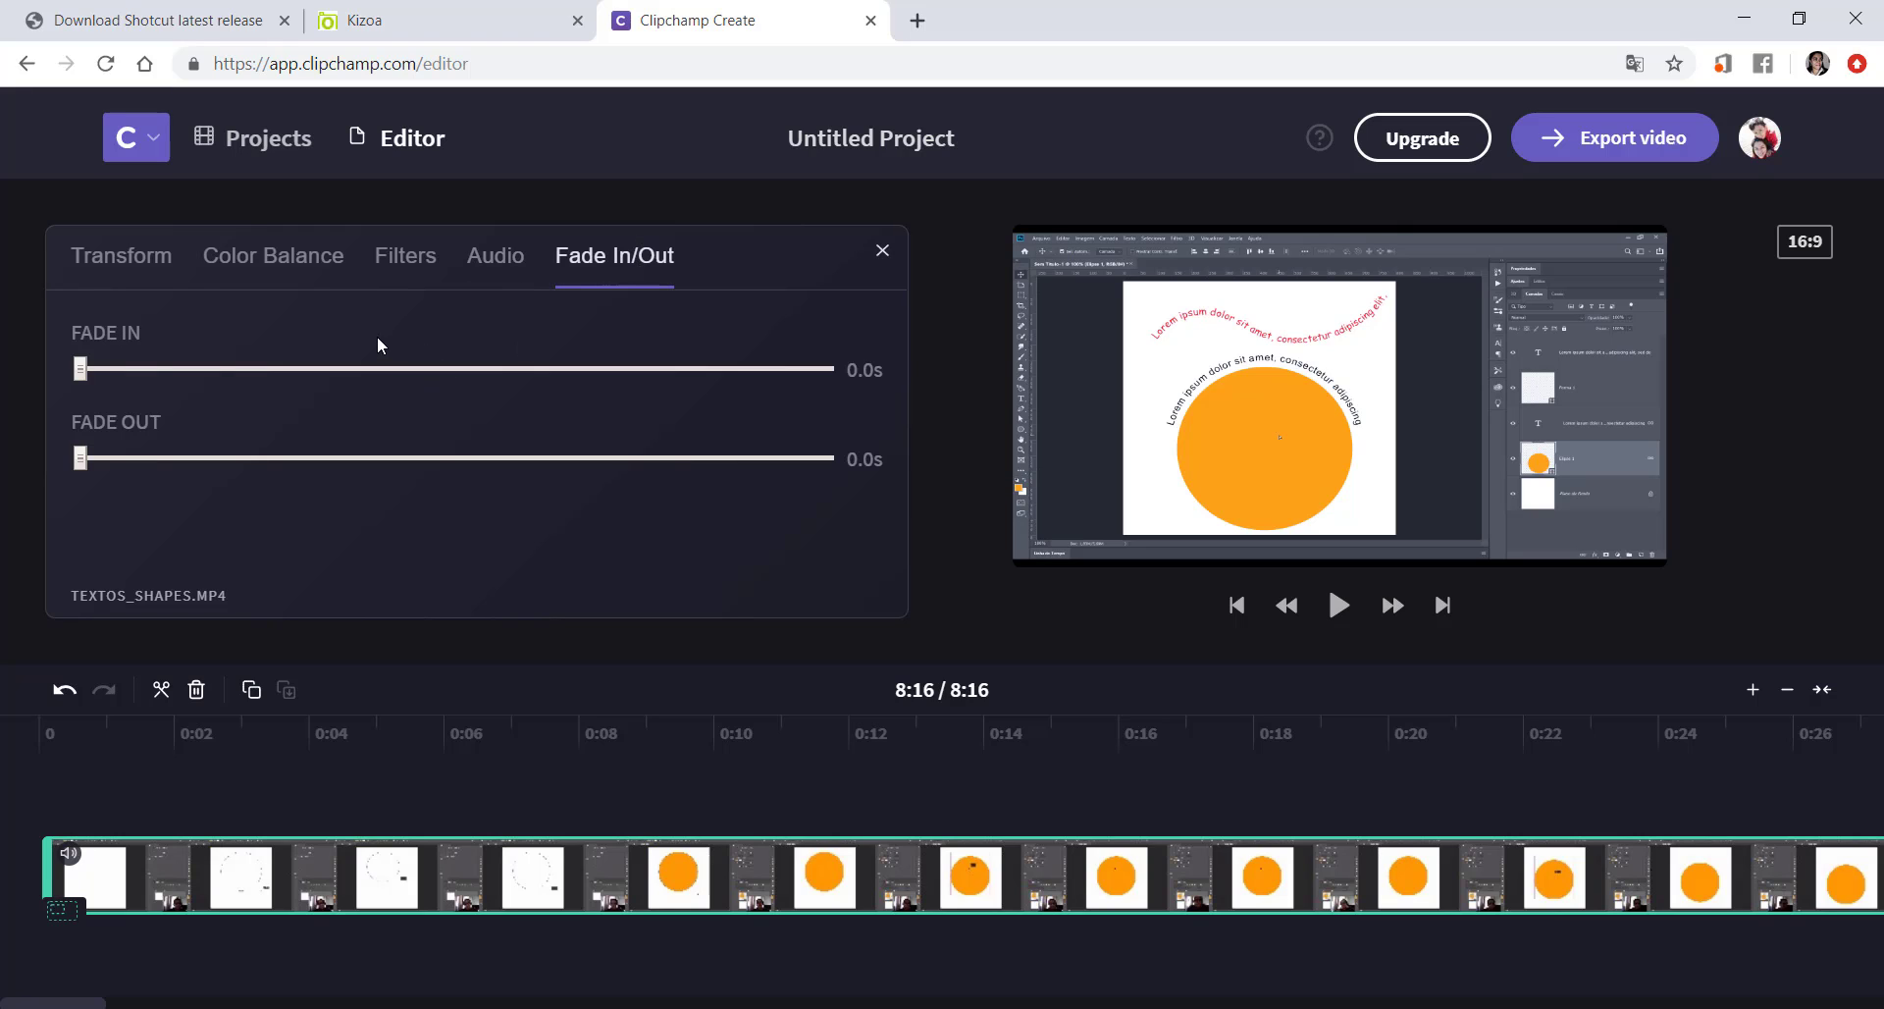
{"action": "mouse_move", "coordinate": [82, 371]}
{"action": "left_mouse_down"}
{"action": "mouse_move", "coordinate": [333, 380]}
{"action": "mouse_move", "coordinate": [82, 374]}
{"action": "left_mouse_up"}
{"action": "left_click", "coordinate": [277, 259]}
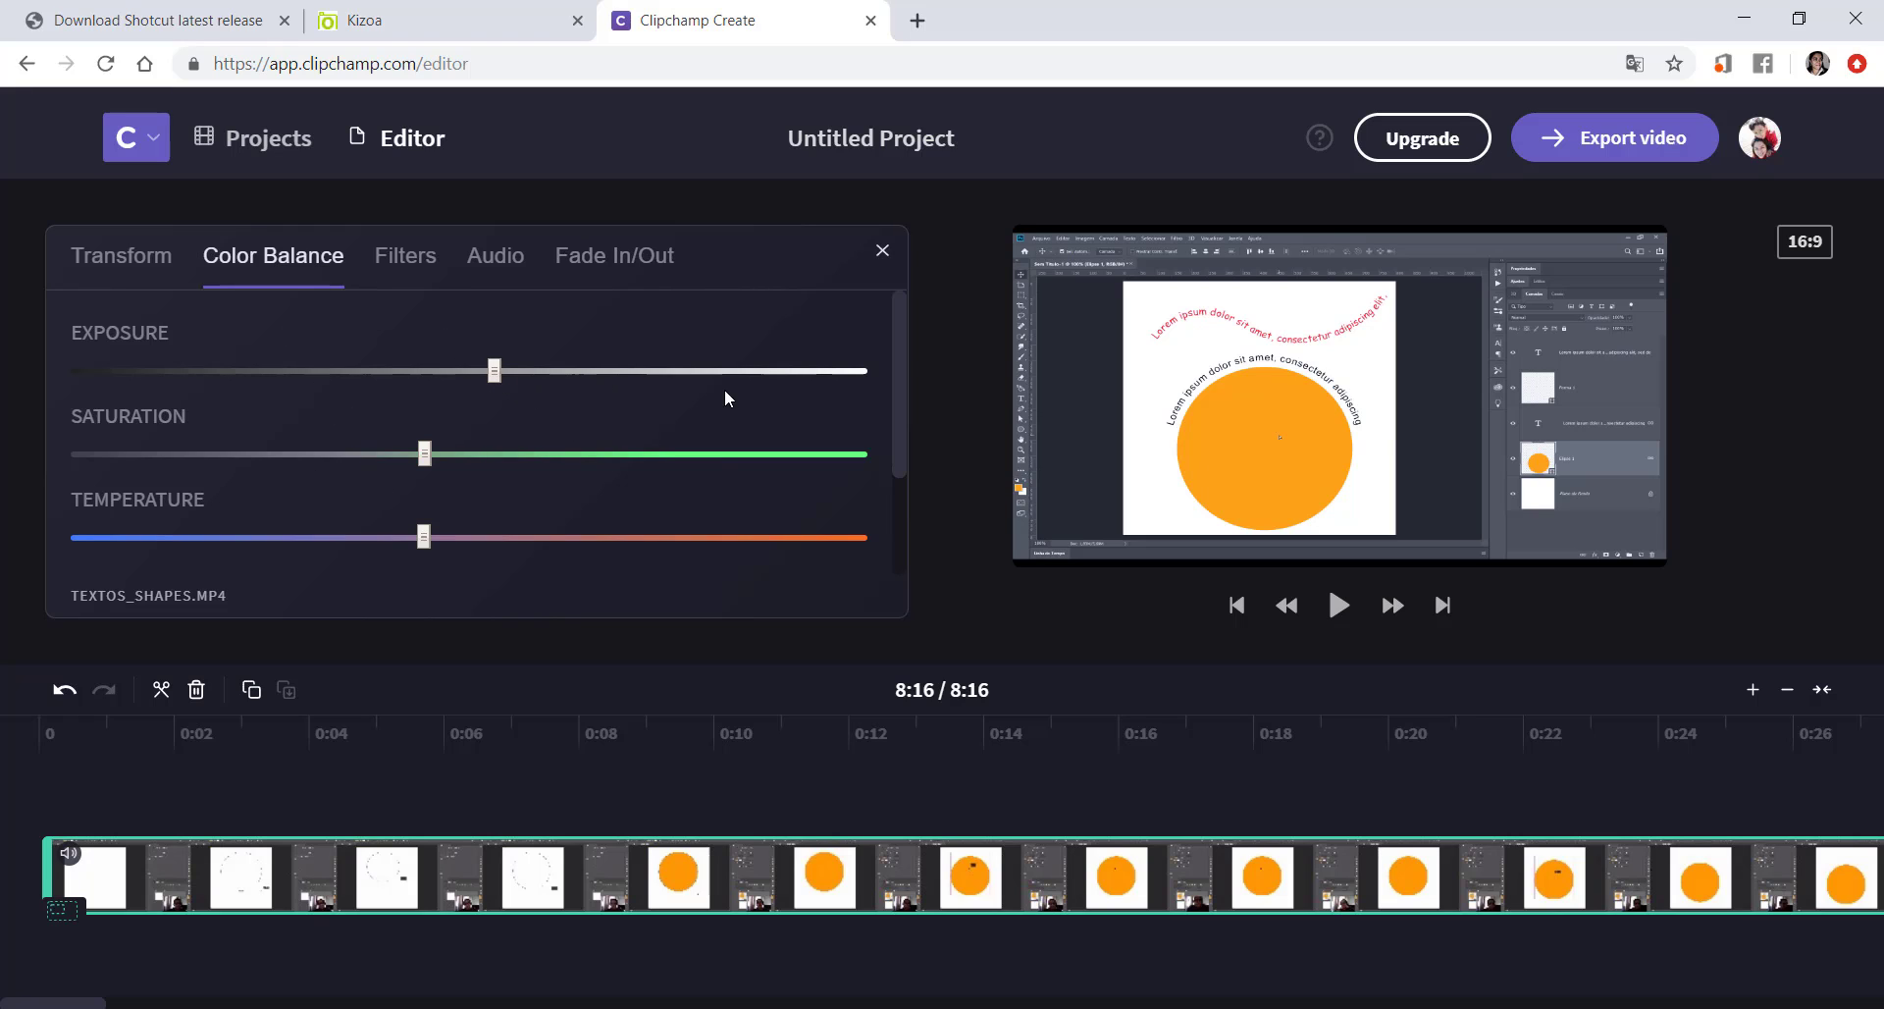
{"action": "left_click", "coordinate": [882, 251]}
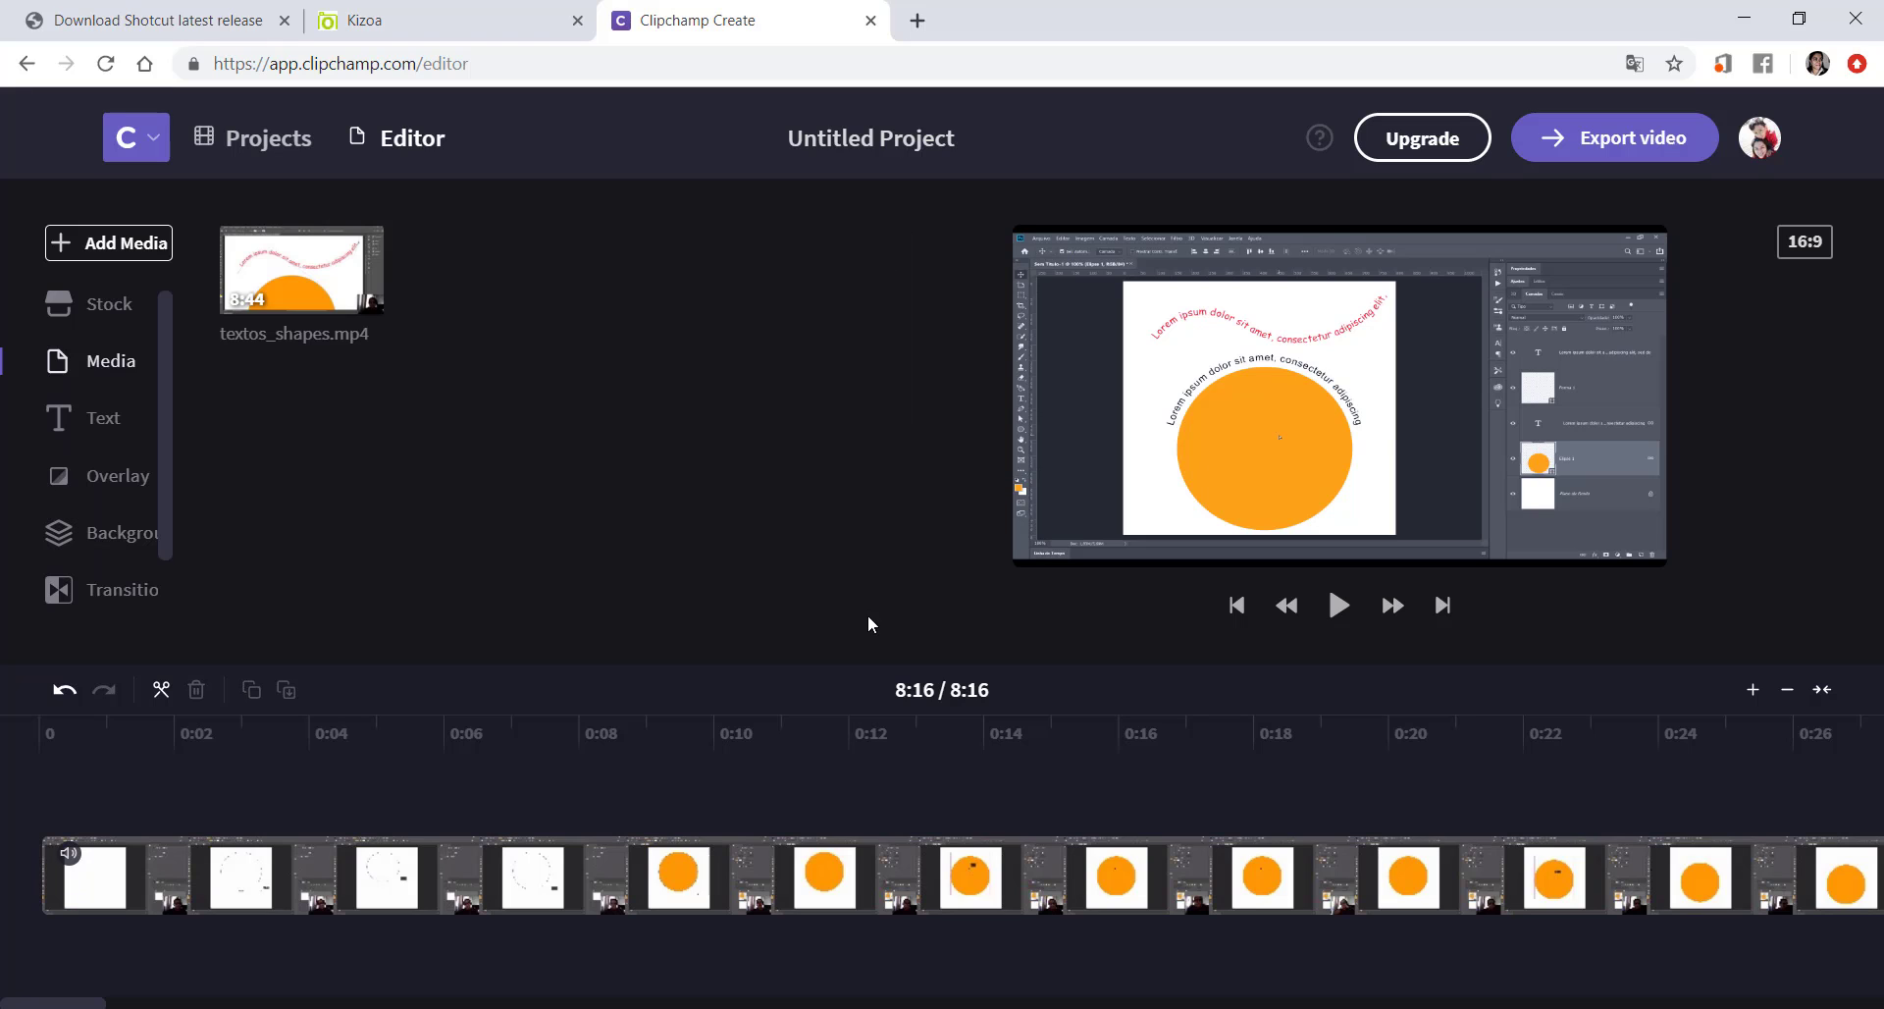
Step: Examine the clip's resizing, clip speed, rotate and flip options, closing the clip settings when done
{"action": "left_click", "coordinate": [827, 888]}
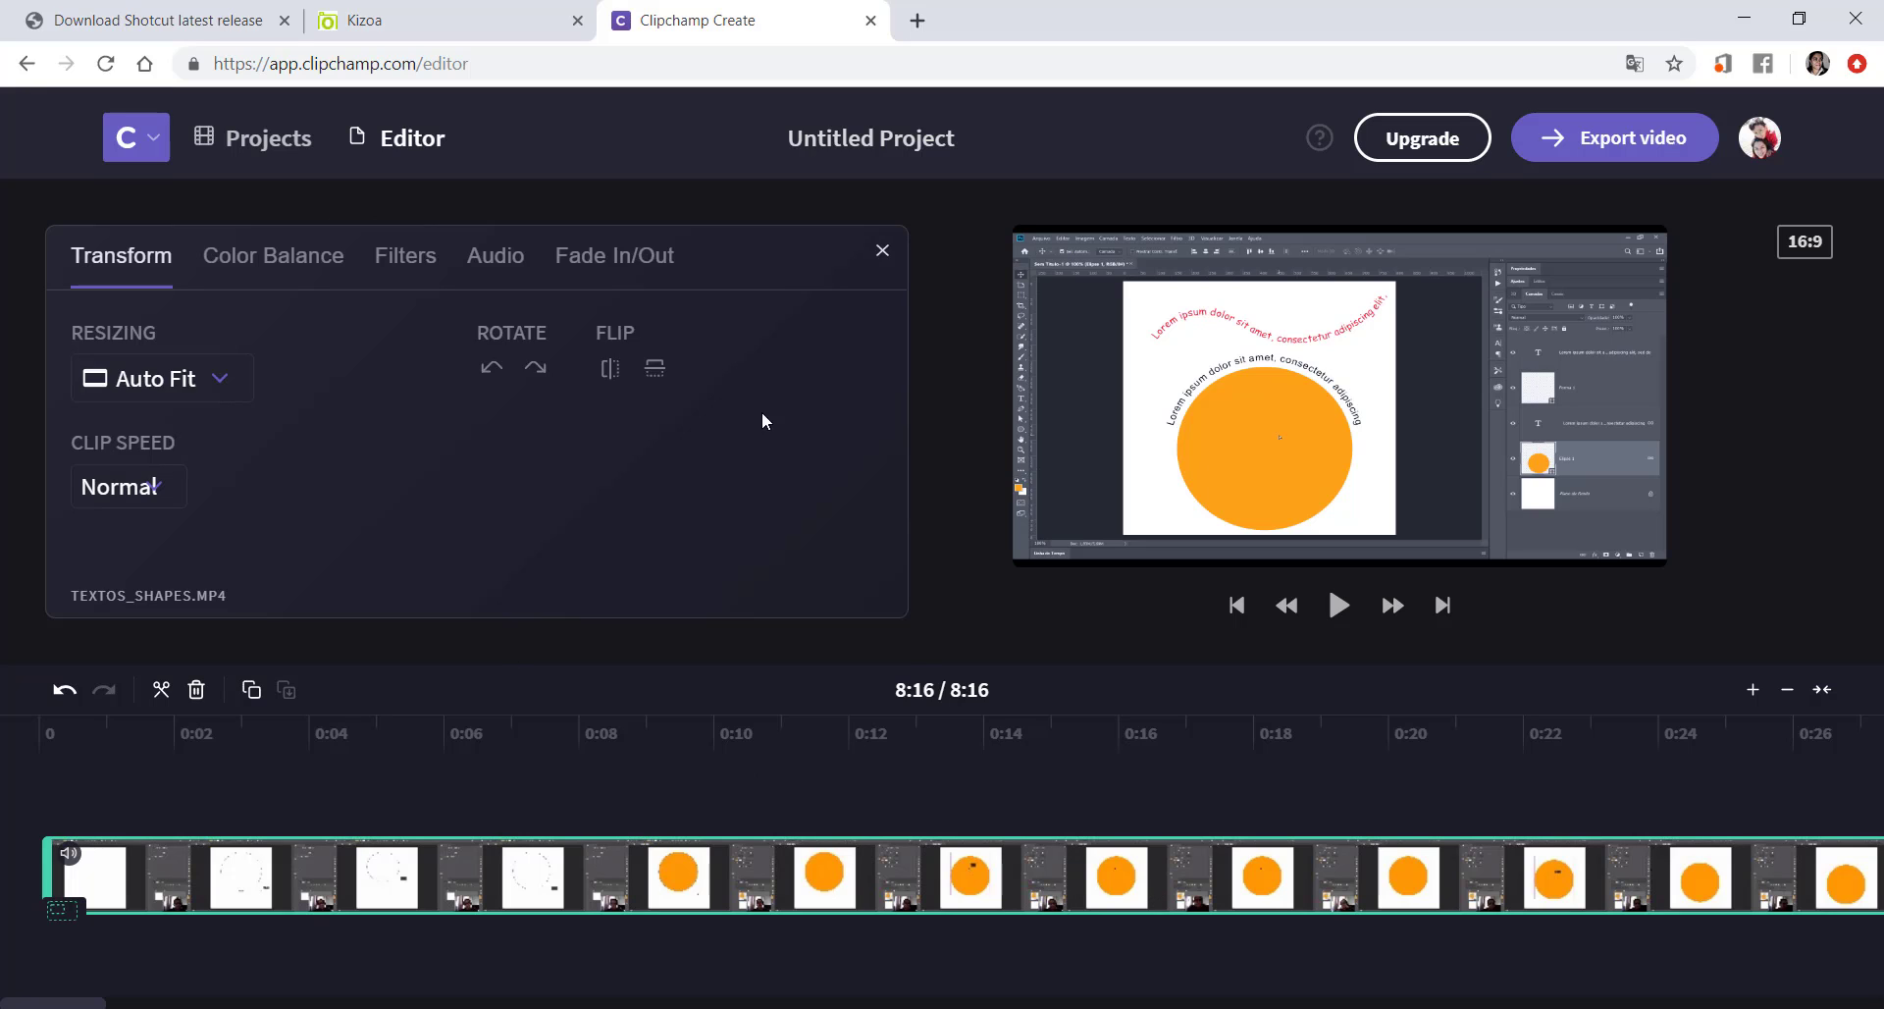
{"action": "left_click", "coordinate": [882, 252]}
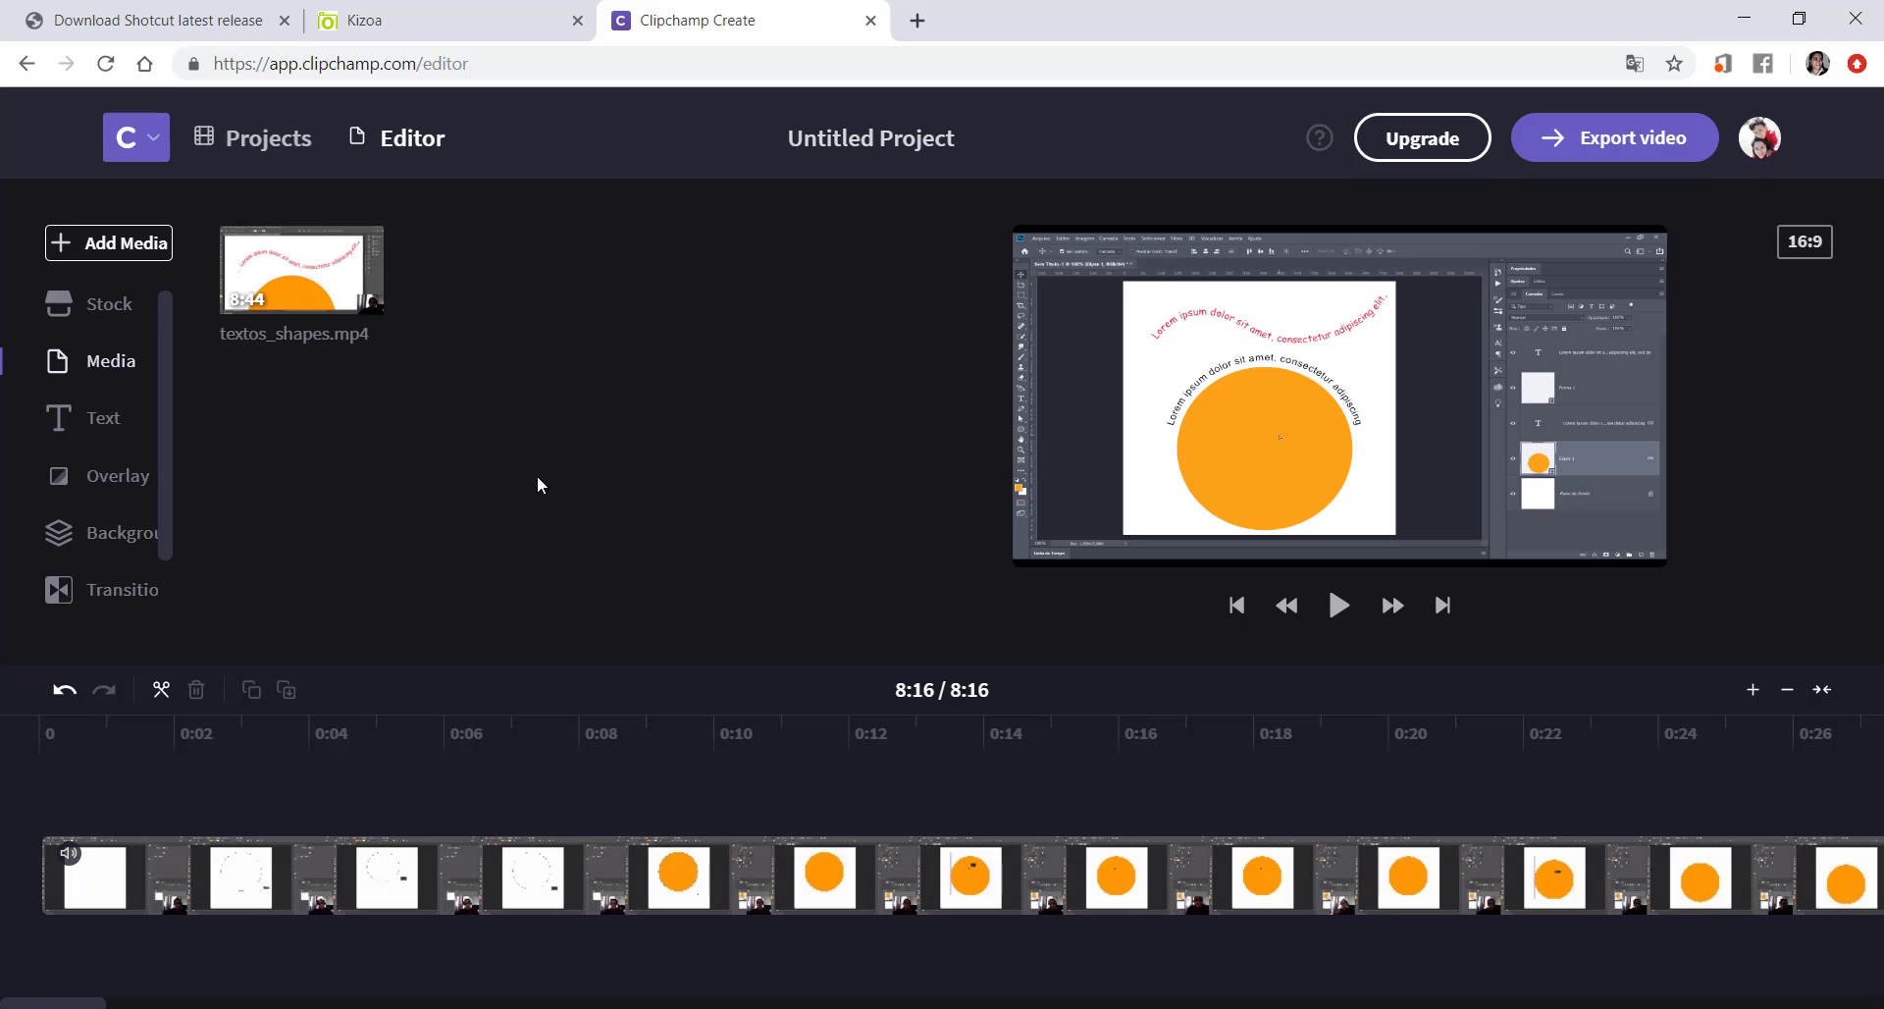
{"action": "left_click", "coordinate": [606, 879]}
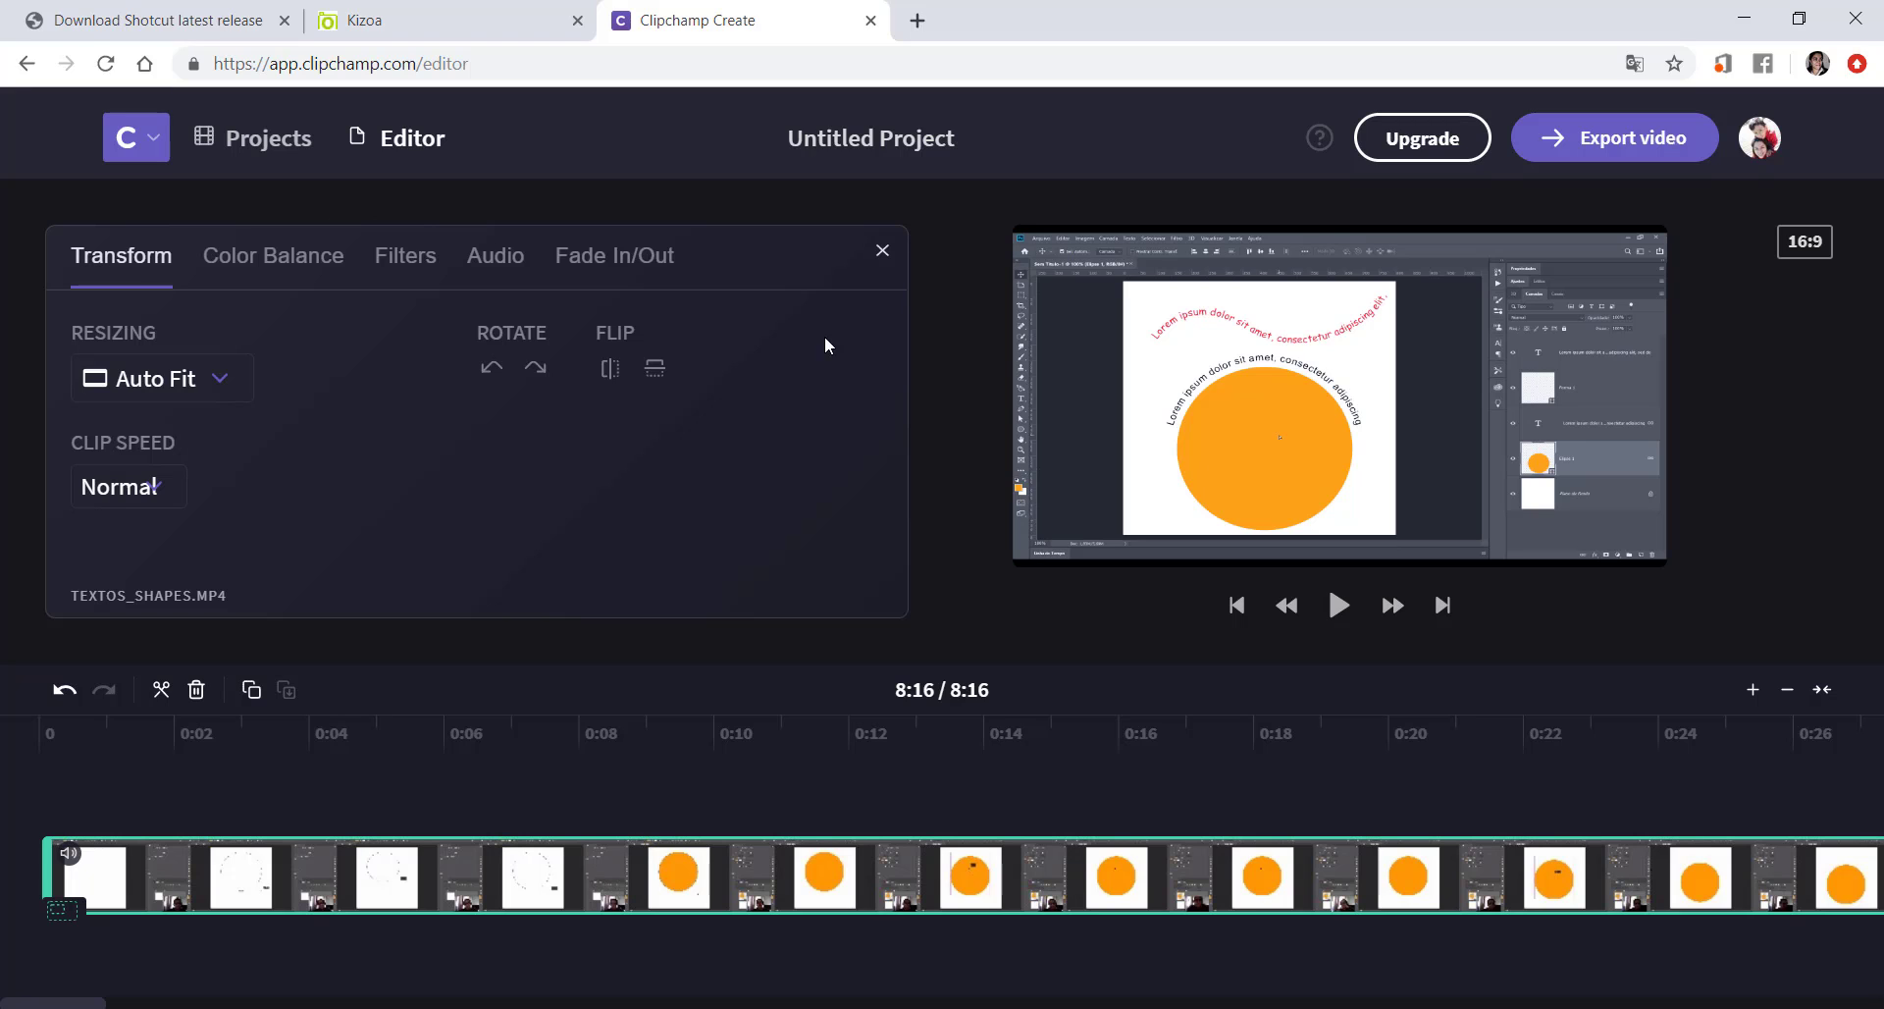
{"action": "left_click", "coordinate": [883, 252]}
{"action": "left_click", "coordinate": [1104, 888]}
{"action": "left_click", "coordinate": [883, 252]}
{"action": "left_click", "coordinate": [585, 867]}
{"action": "left_click", "coordinate": [882, 250]}
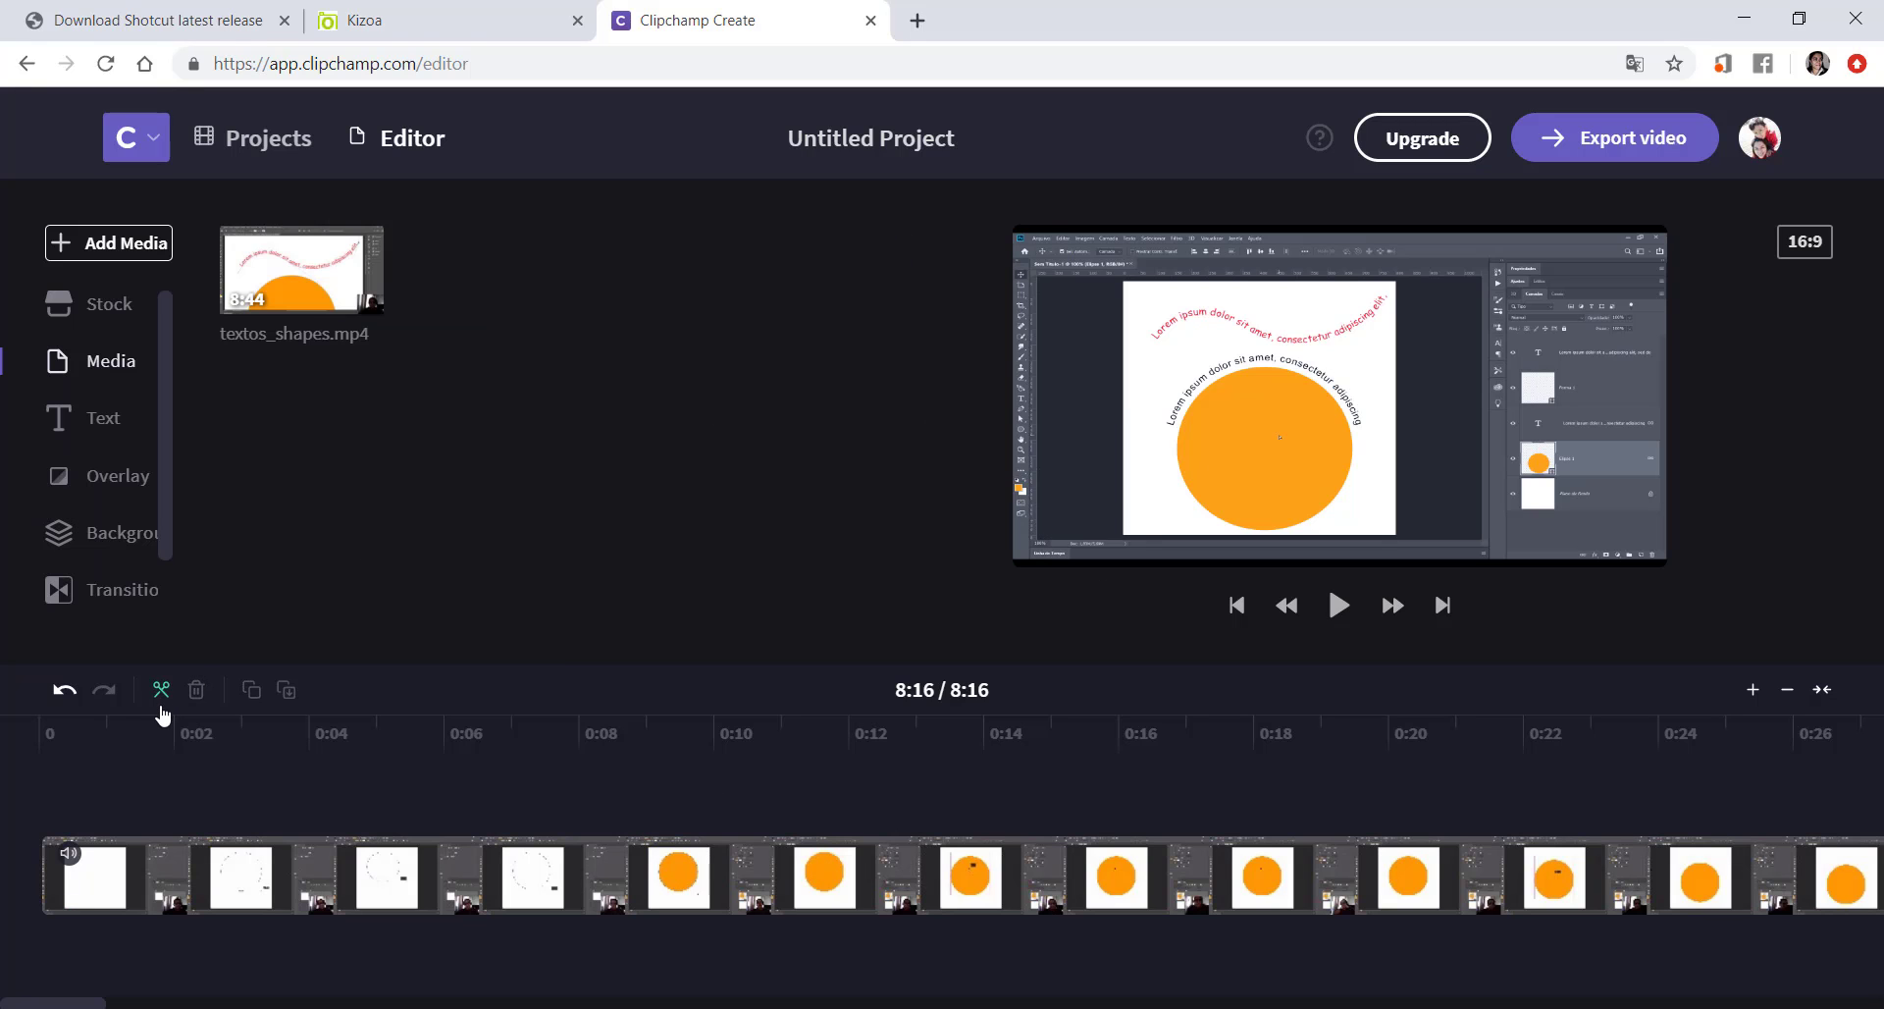
Step: Split the clip at 0:04 to separate a short opening segment
{"action": "left_click", "coordinate": [455, 728]}
{"action": "left_click", "coordinate": [631, 721]}
{"action": "left_click", "coordinate": [1057, 720]}
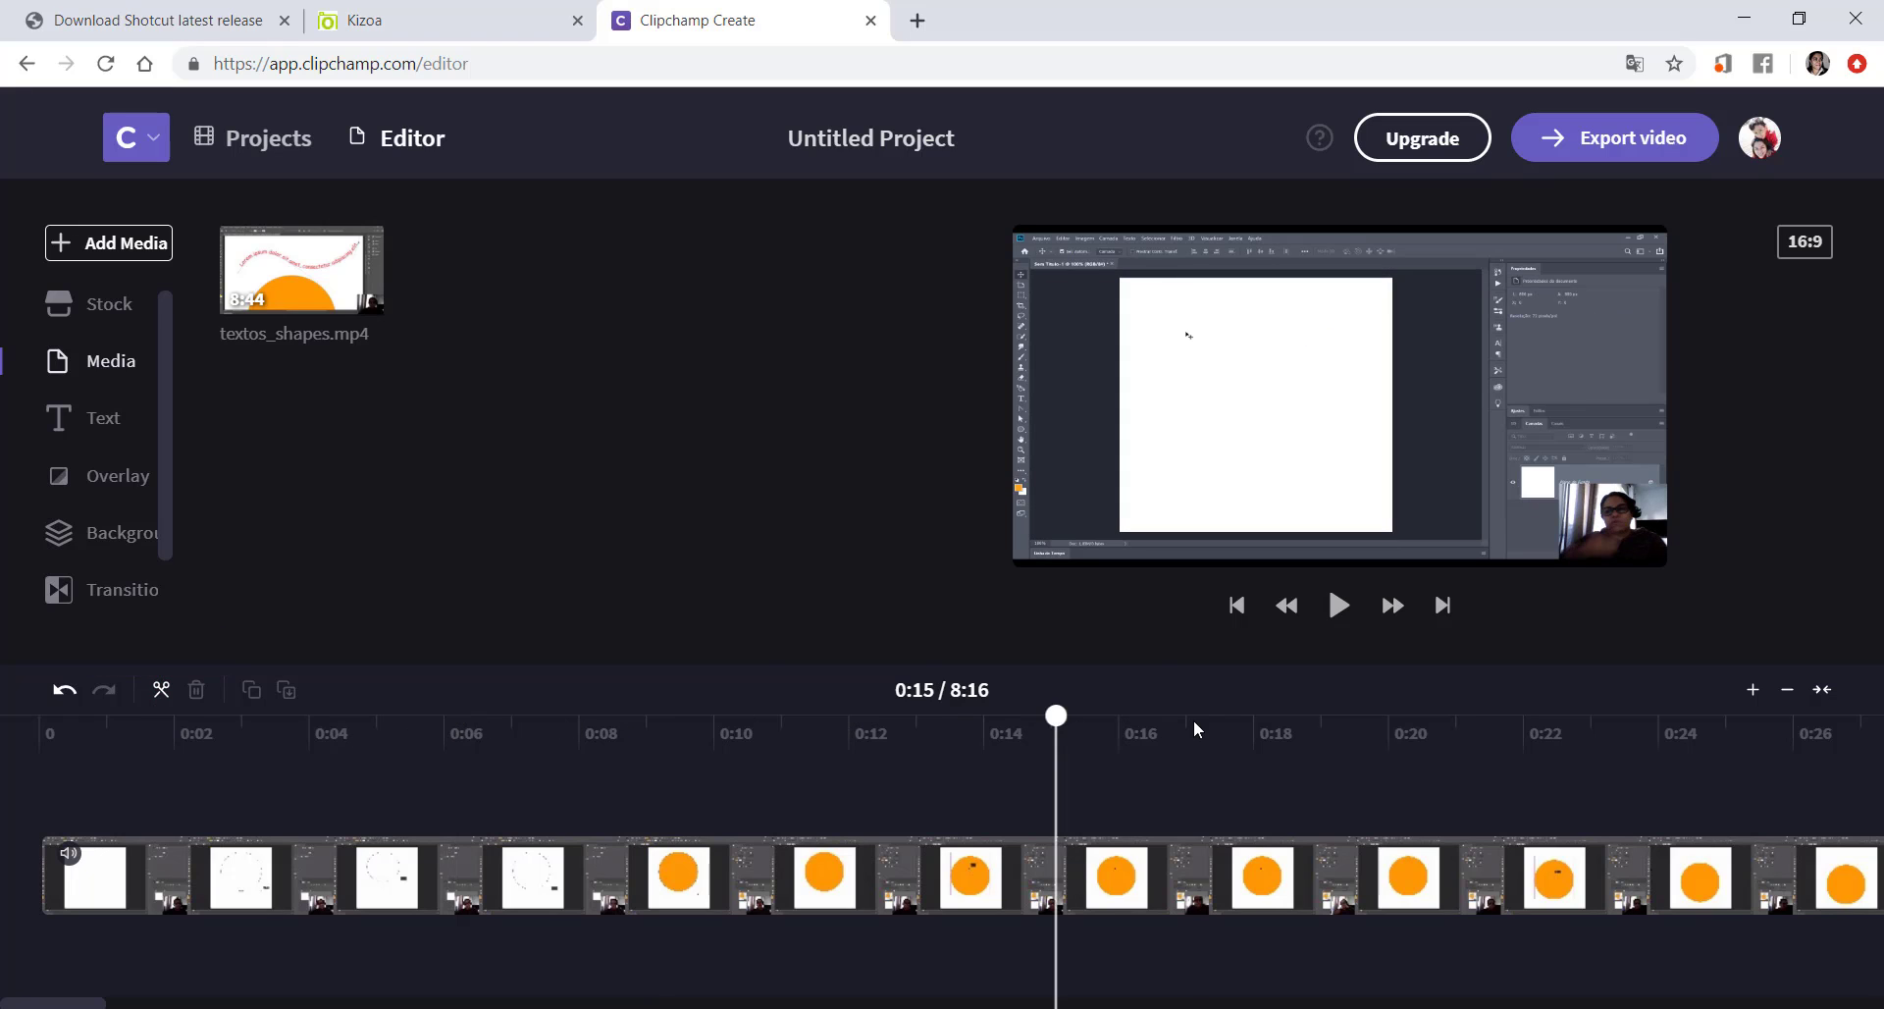
{"action": "left_click", "coordinate": [1193, 721]}
{"action": "left_click", "coordinate": [1345, 716]}
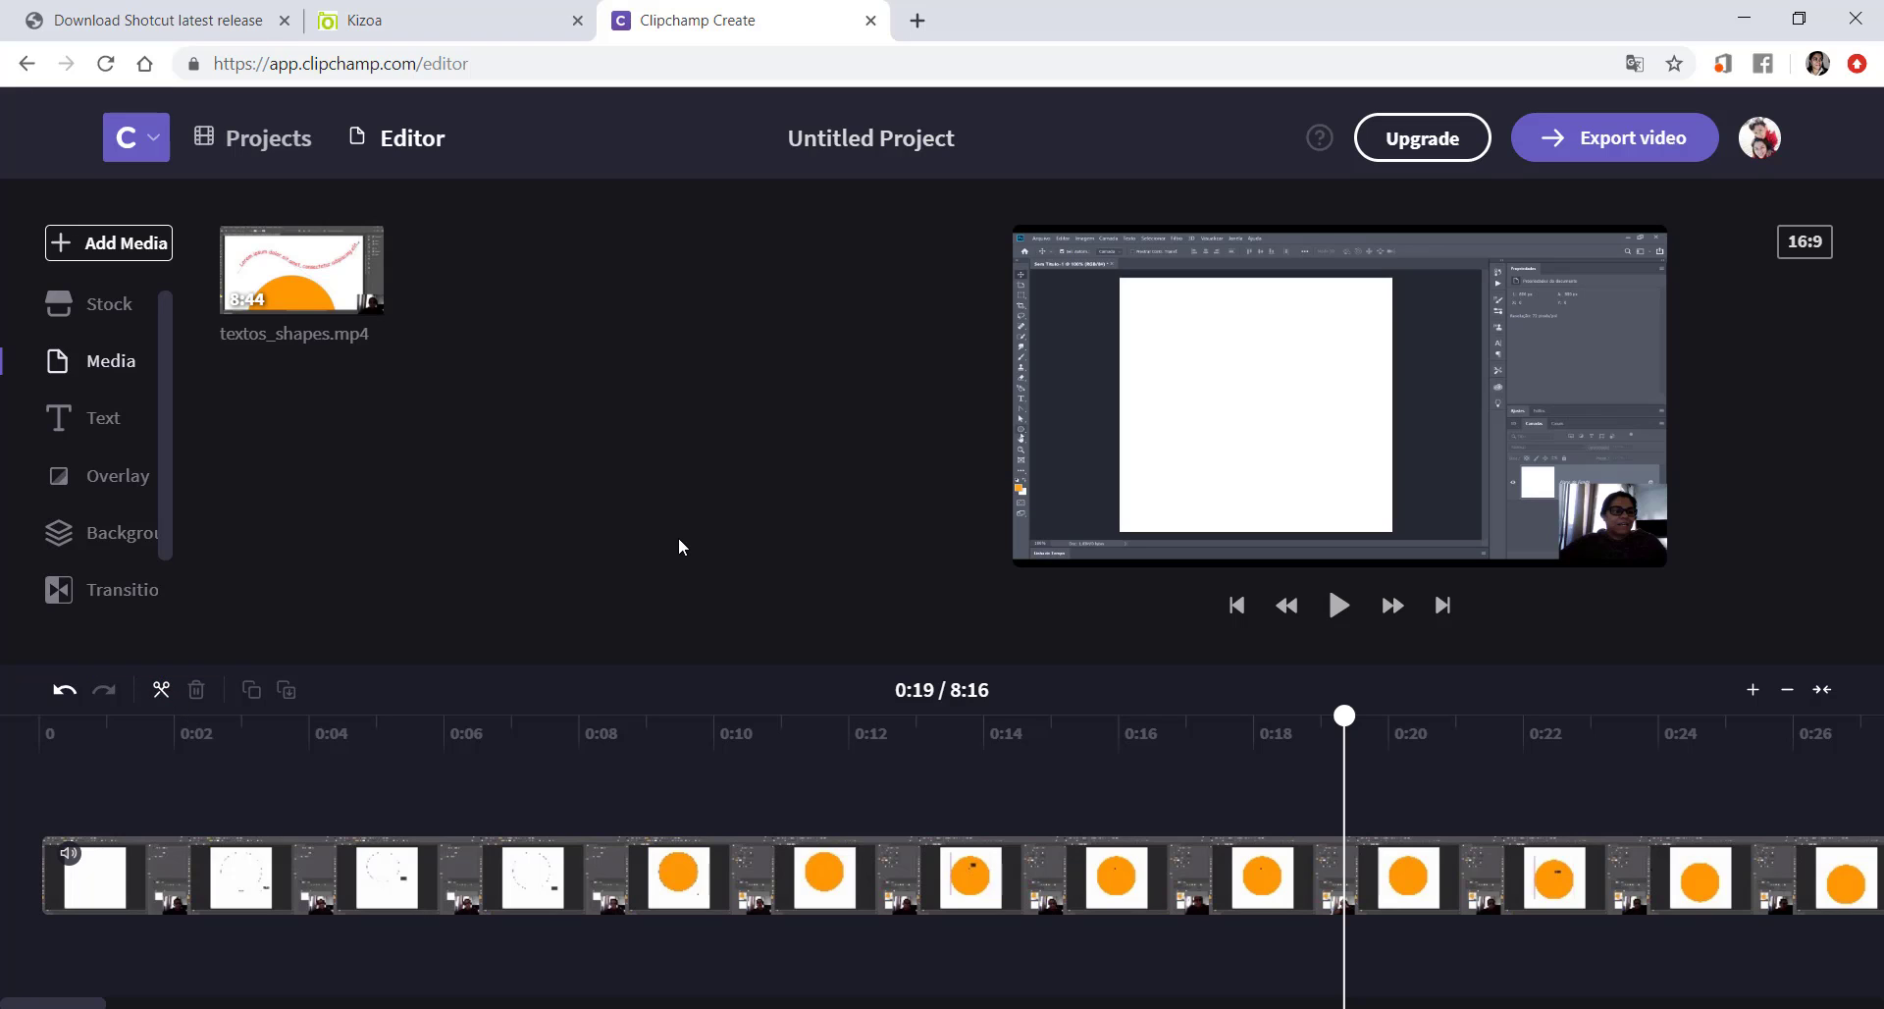
{"action": "left_click", "coordinate": [449, 887]}
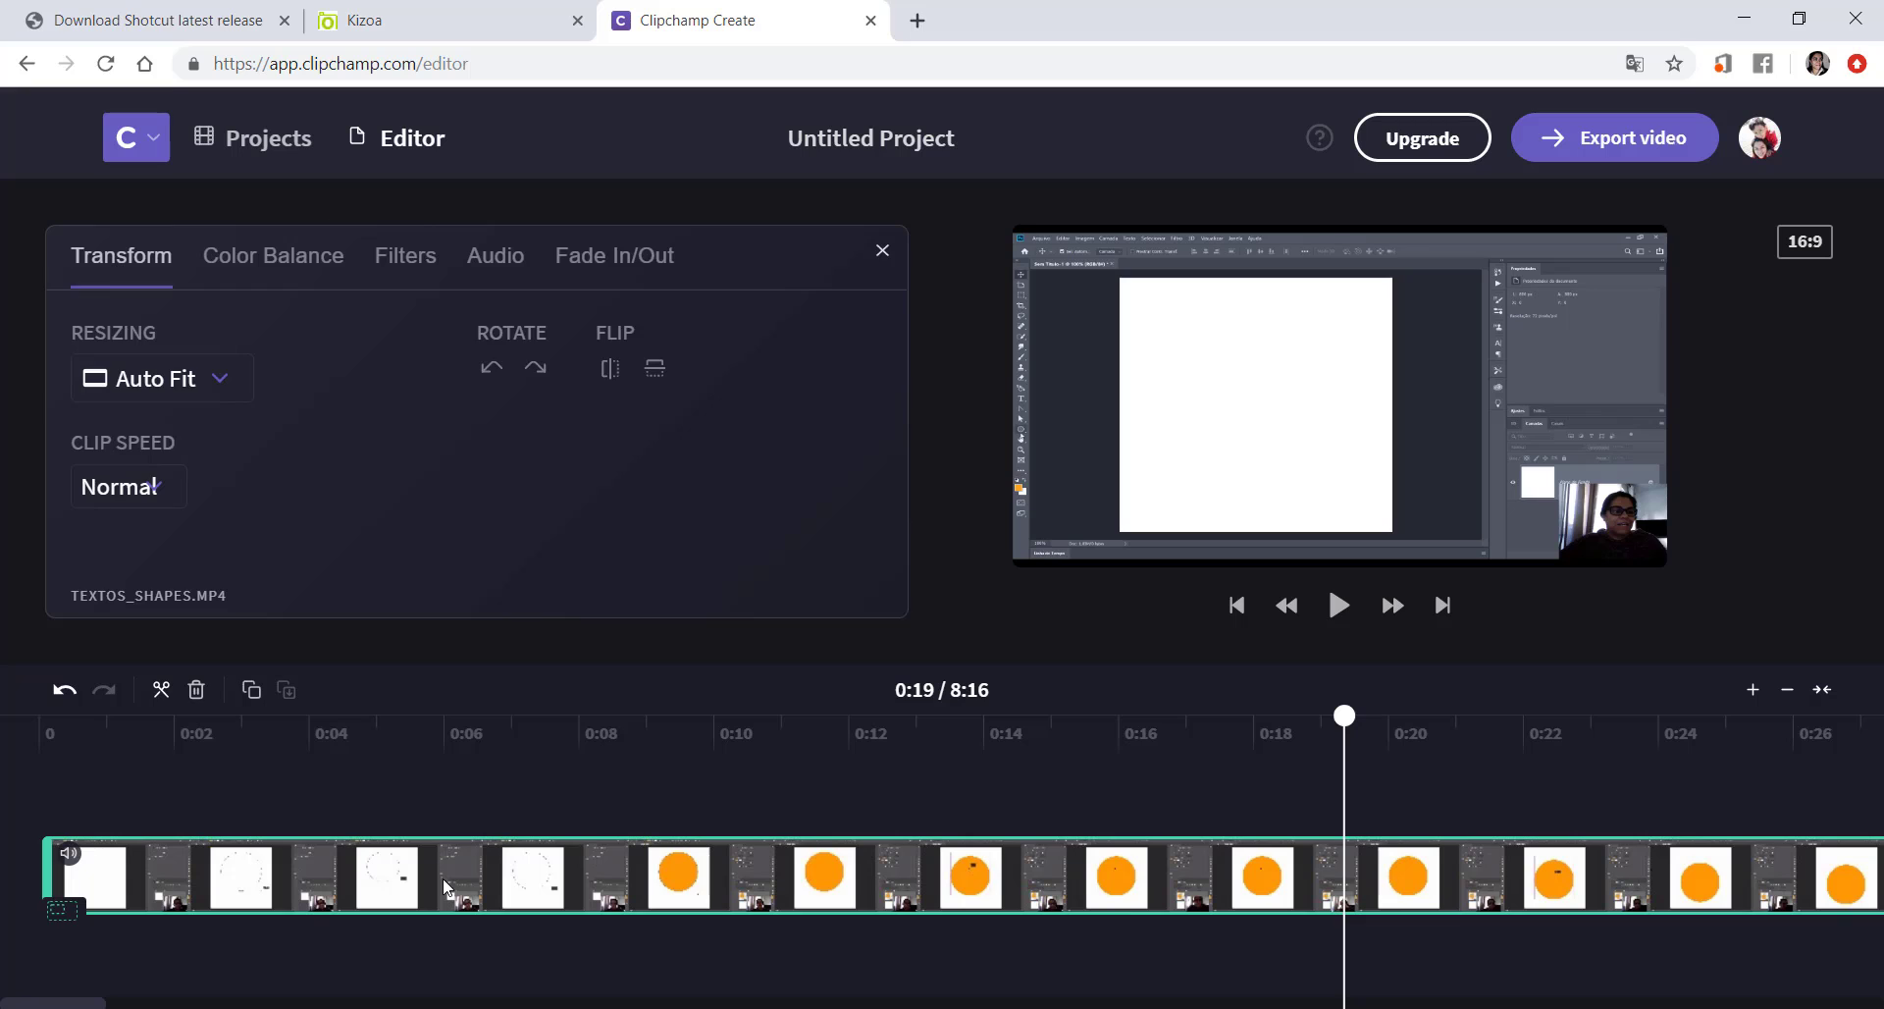
{"action": "left_click", "coordinate": [312, 722]}
{"action": "left_click", "coordinate": [161, 690]}
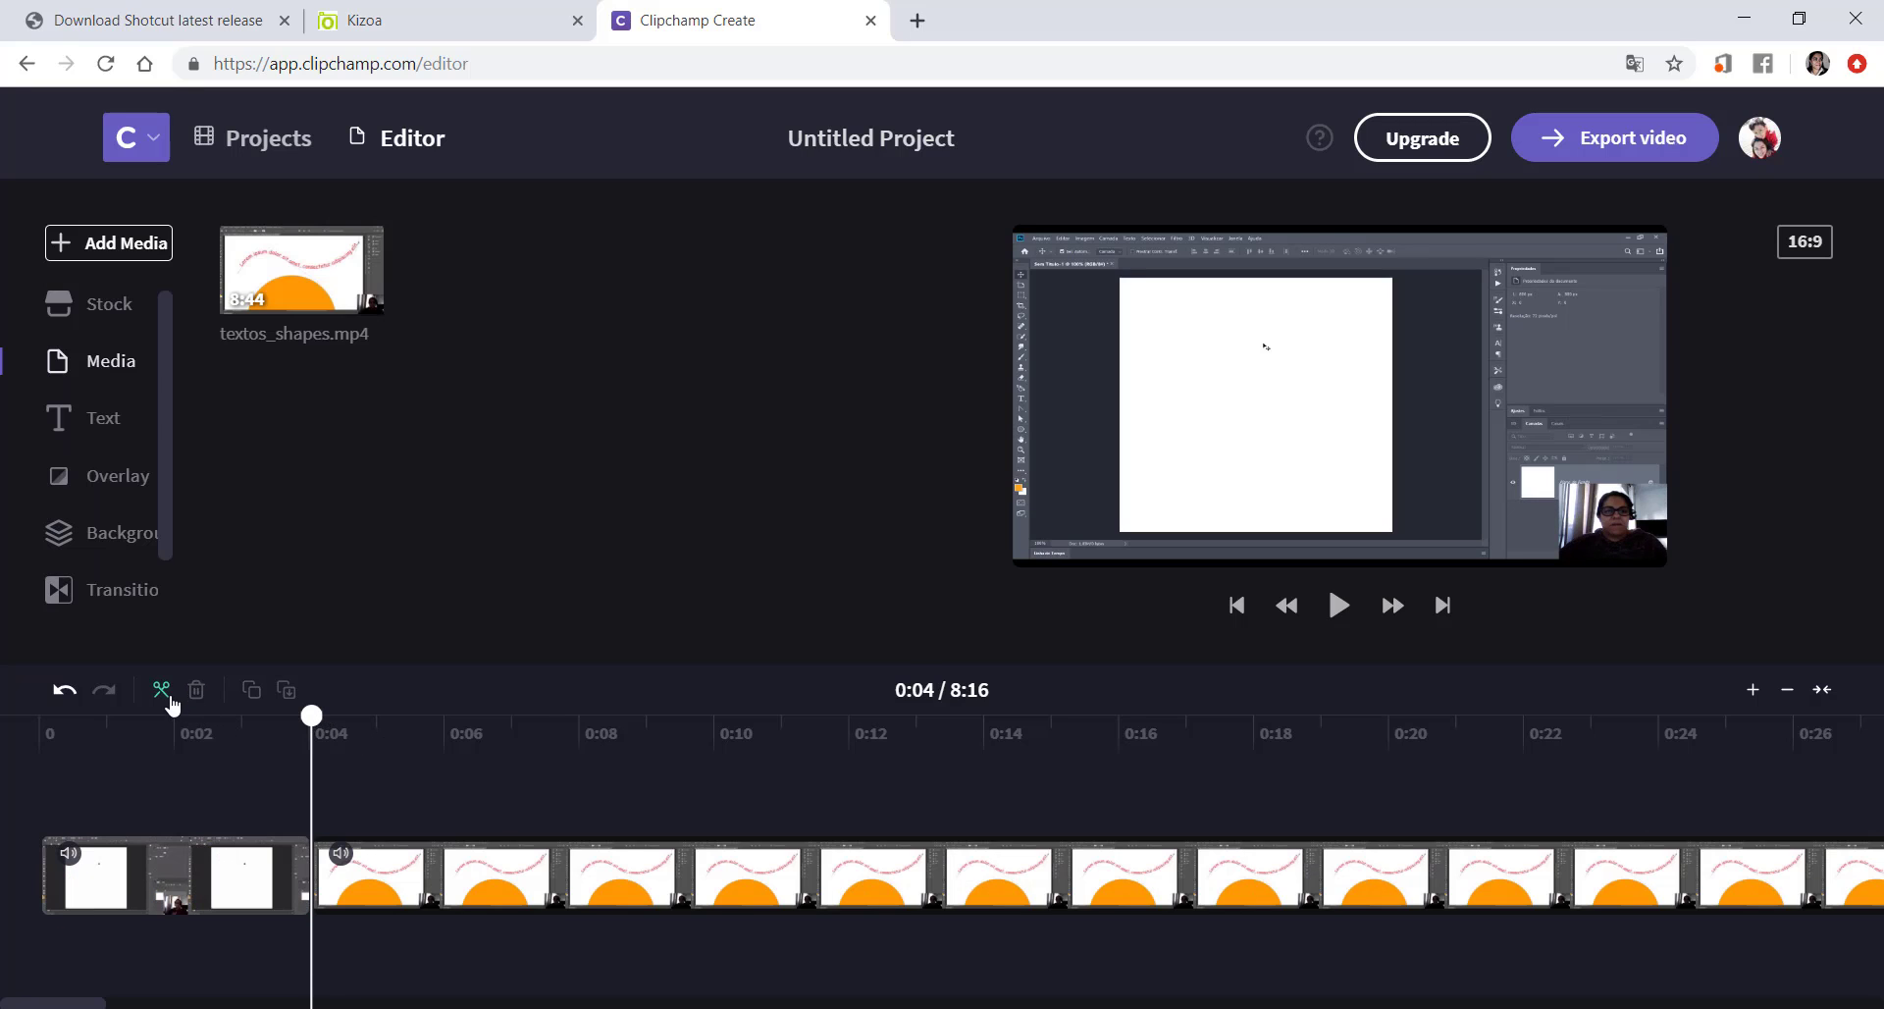
Step: Adjust the opening segment's color balance with clearly lower exposure, strongly reduced saturation and a much warmer temperature
{"action": "left_click", "coordinate": [218, 880]}
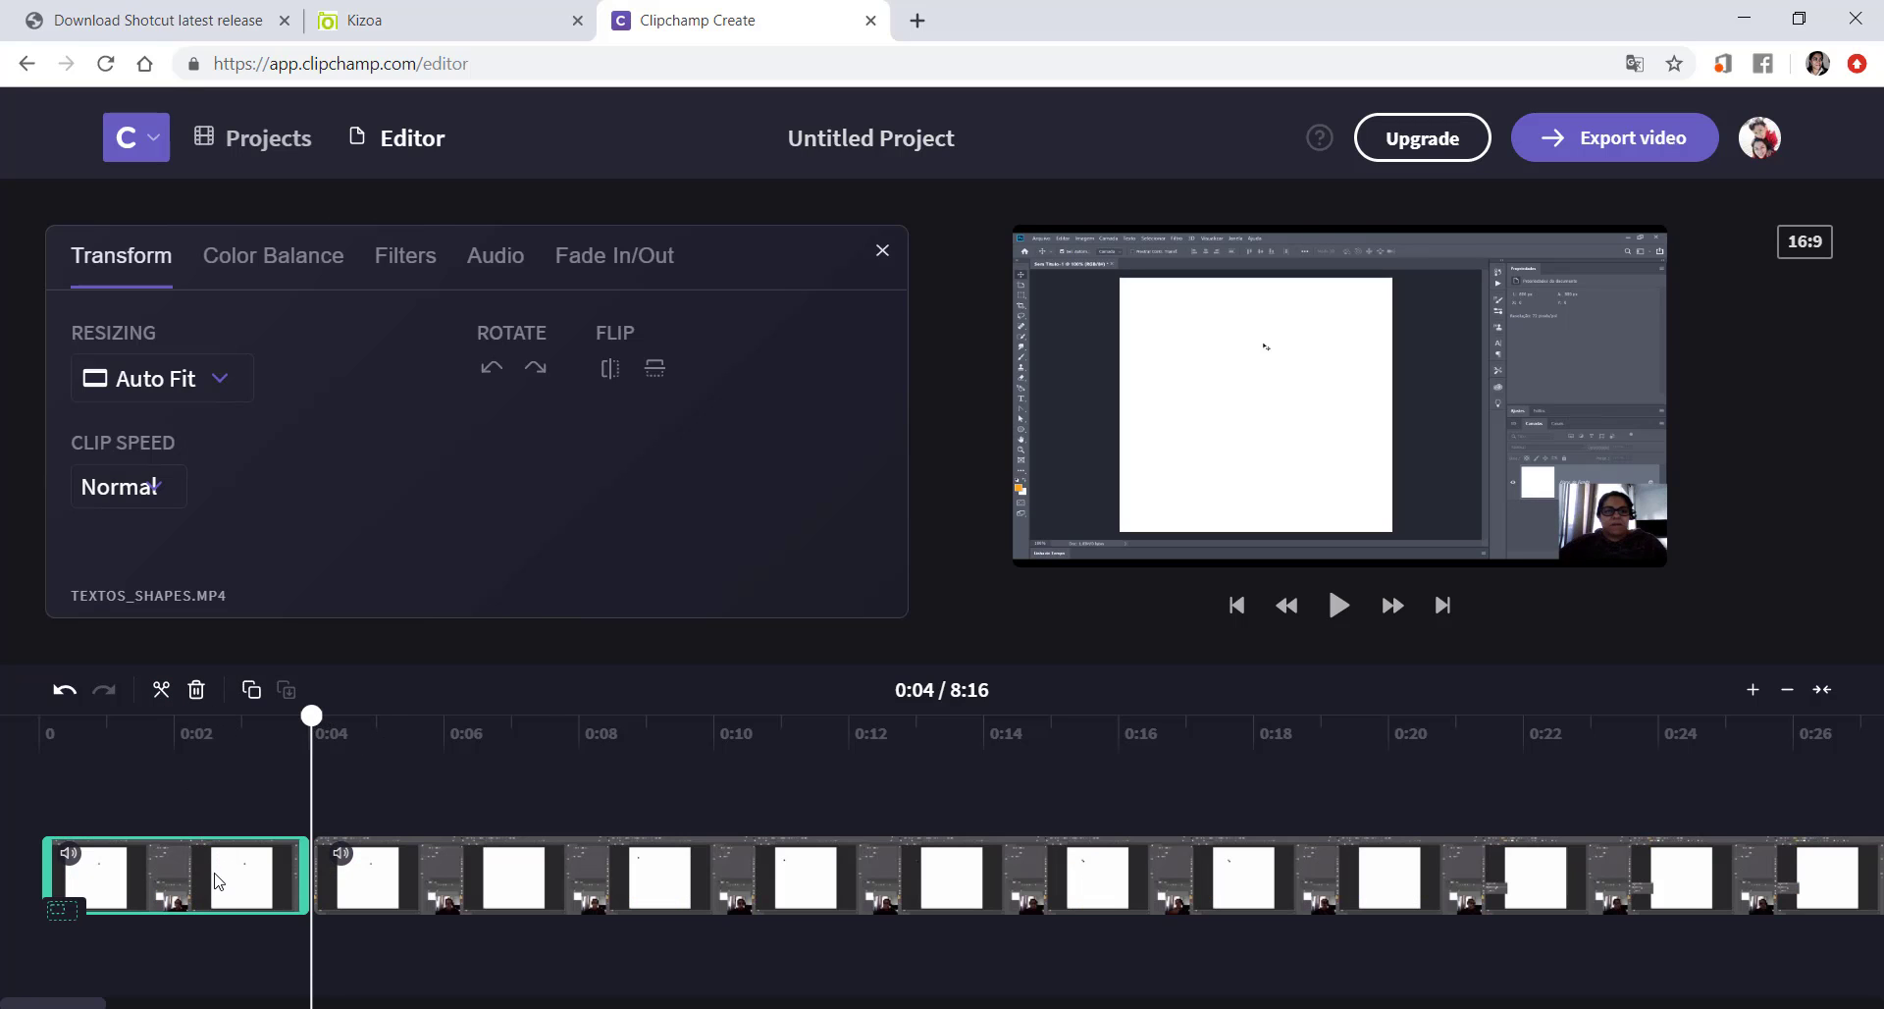
{"action": "left_click", "coordinate": [314, 257]}
{"action": "left_click_drag", "start_coordinate": [498, 373], "coordinate": [687, 381]}
{"action": "left_click_drag", "start_coordinate": [543, 379], "coordinate": [334, 373]}
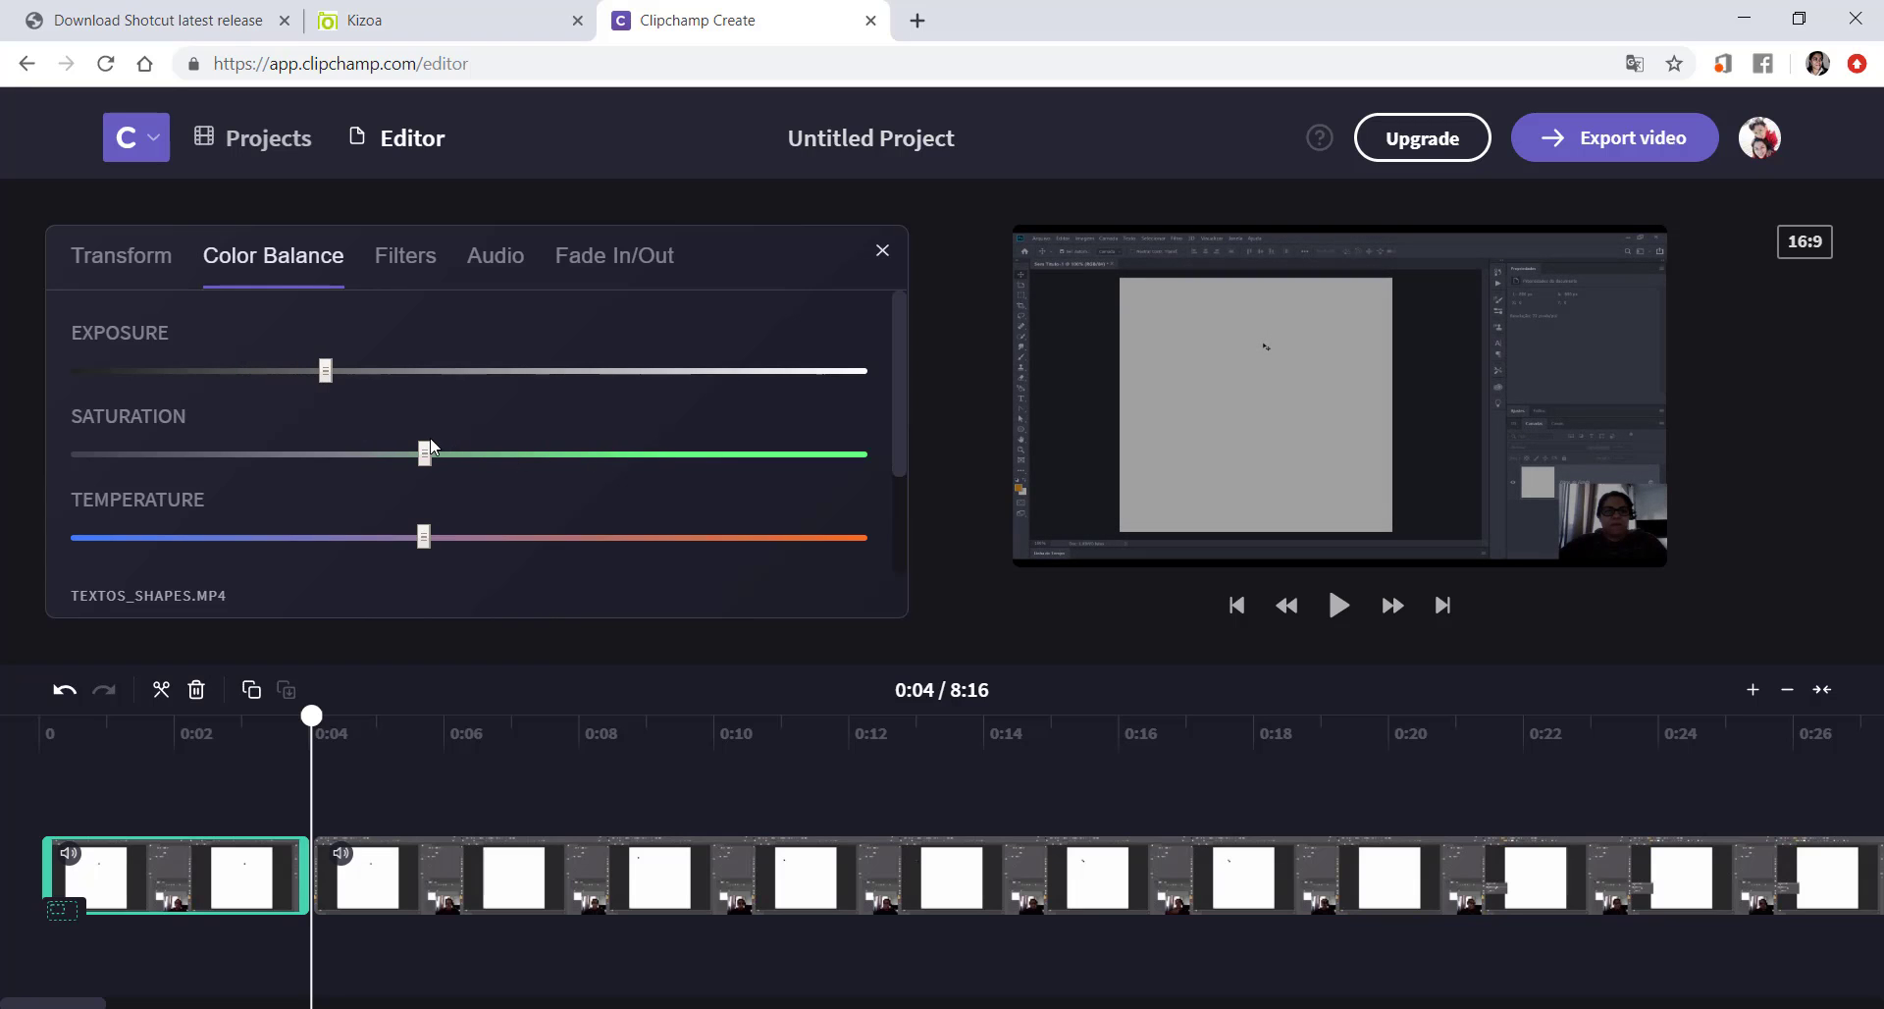
{"action": "left_click_drag", "start_coordinate": [425, 453], "coordinate": [275, 454]}
{"action": "left_click_drag", "start_coordinate": [426, 538], "coordinate": [658, 538]}
Step: Compare the color balance settings and preview of the opening segment with those of the longer segment
{"action": "left_click", "coordinate": [586, 875]}
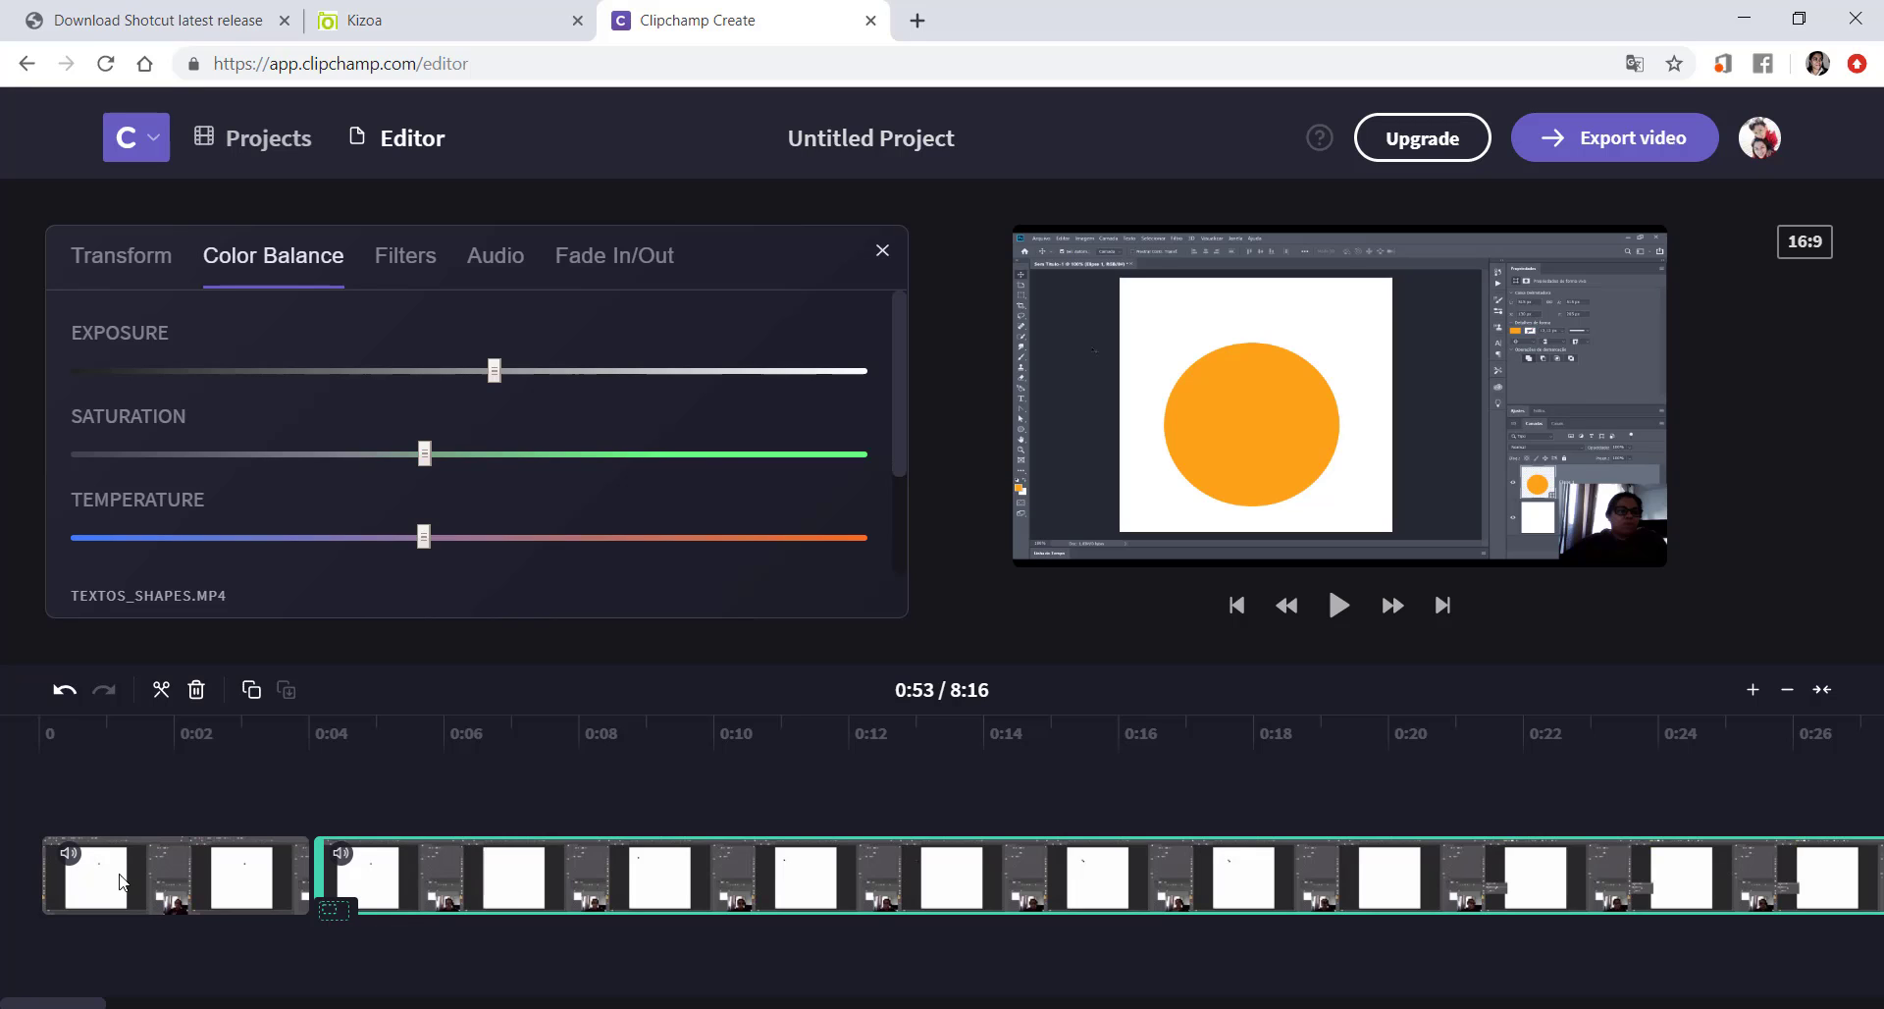
{"action": "left_click", "coordinate": [184, 859]}
{"action": "left_click", "coordinate": [518, 889]}
{"action": "left_click", "coordinate": [172, 884]}
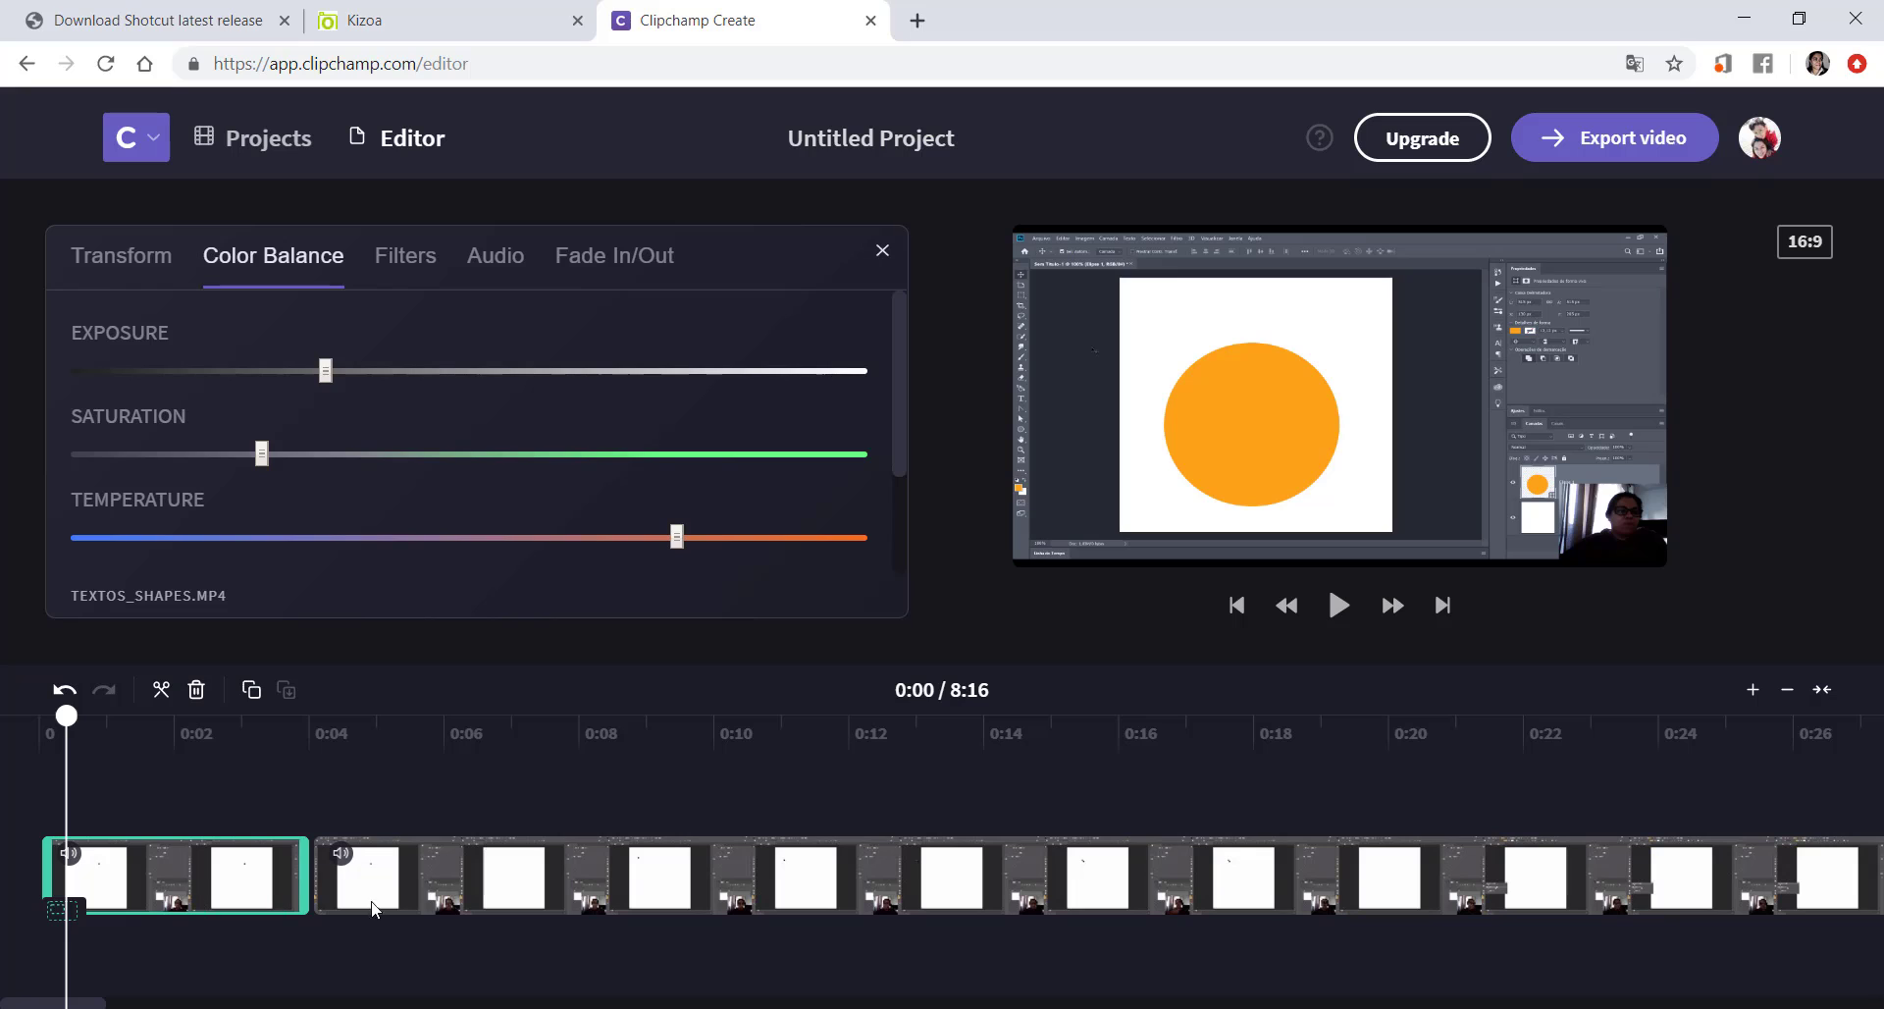
{"action": "left_click", "coordinate": [427, 869]}
{"action": "left_click", "coordinate": [254, 873]}
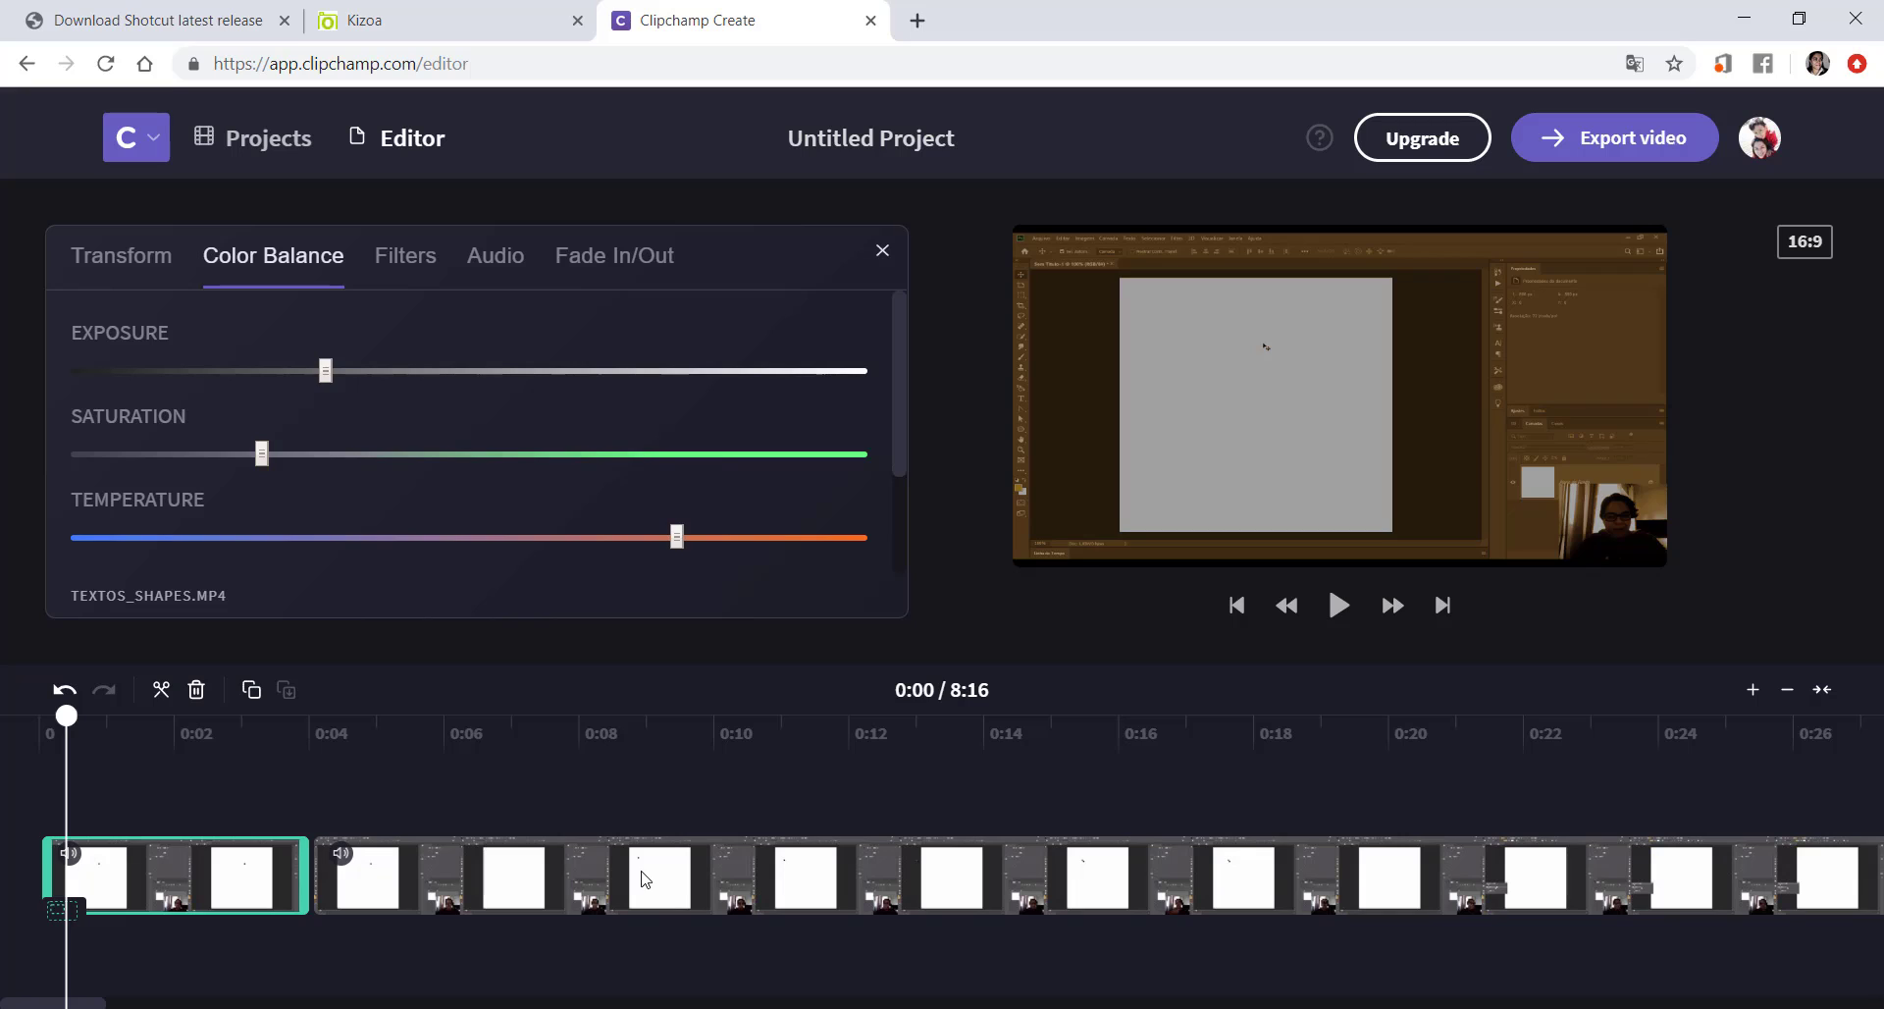
{"action": "left_click", "coordinate": [641, 876]}
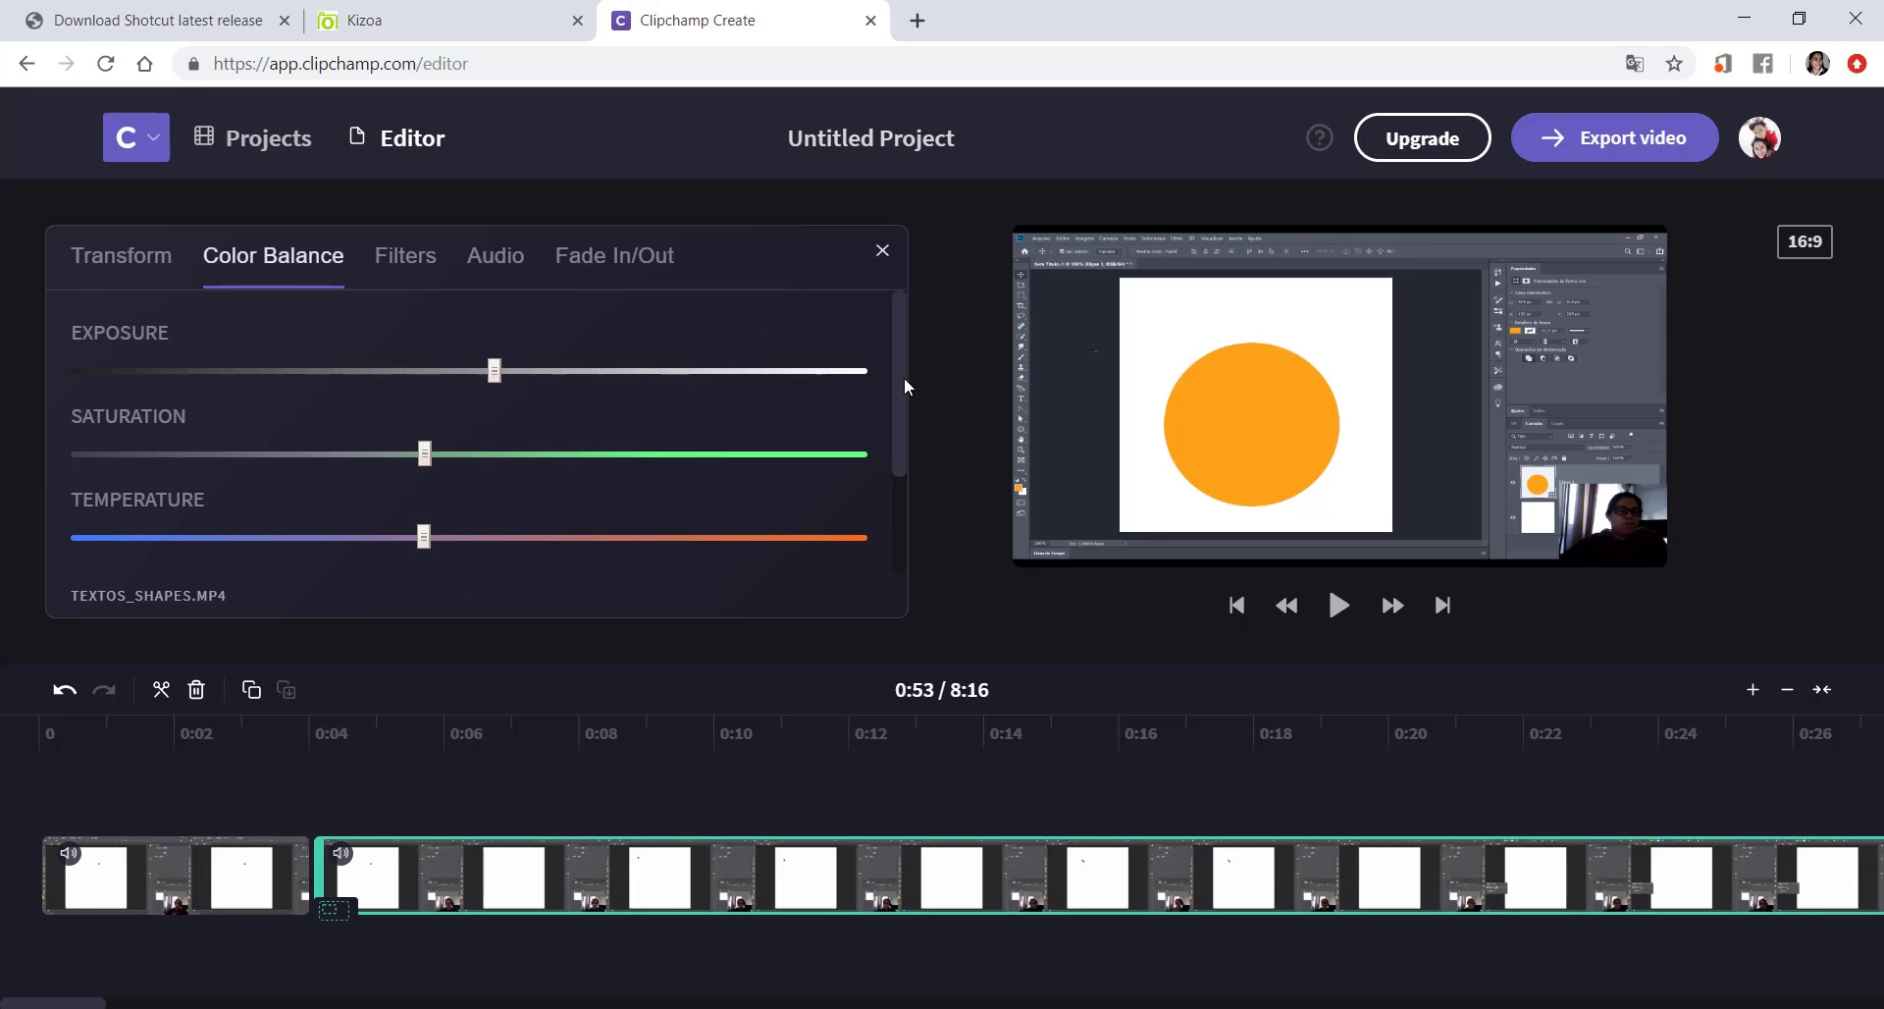
{"action": "left_click", "coordinate": [879, 254]}
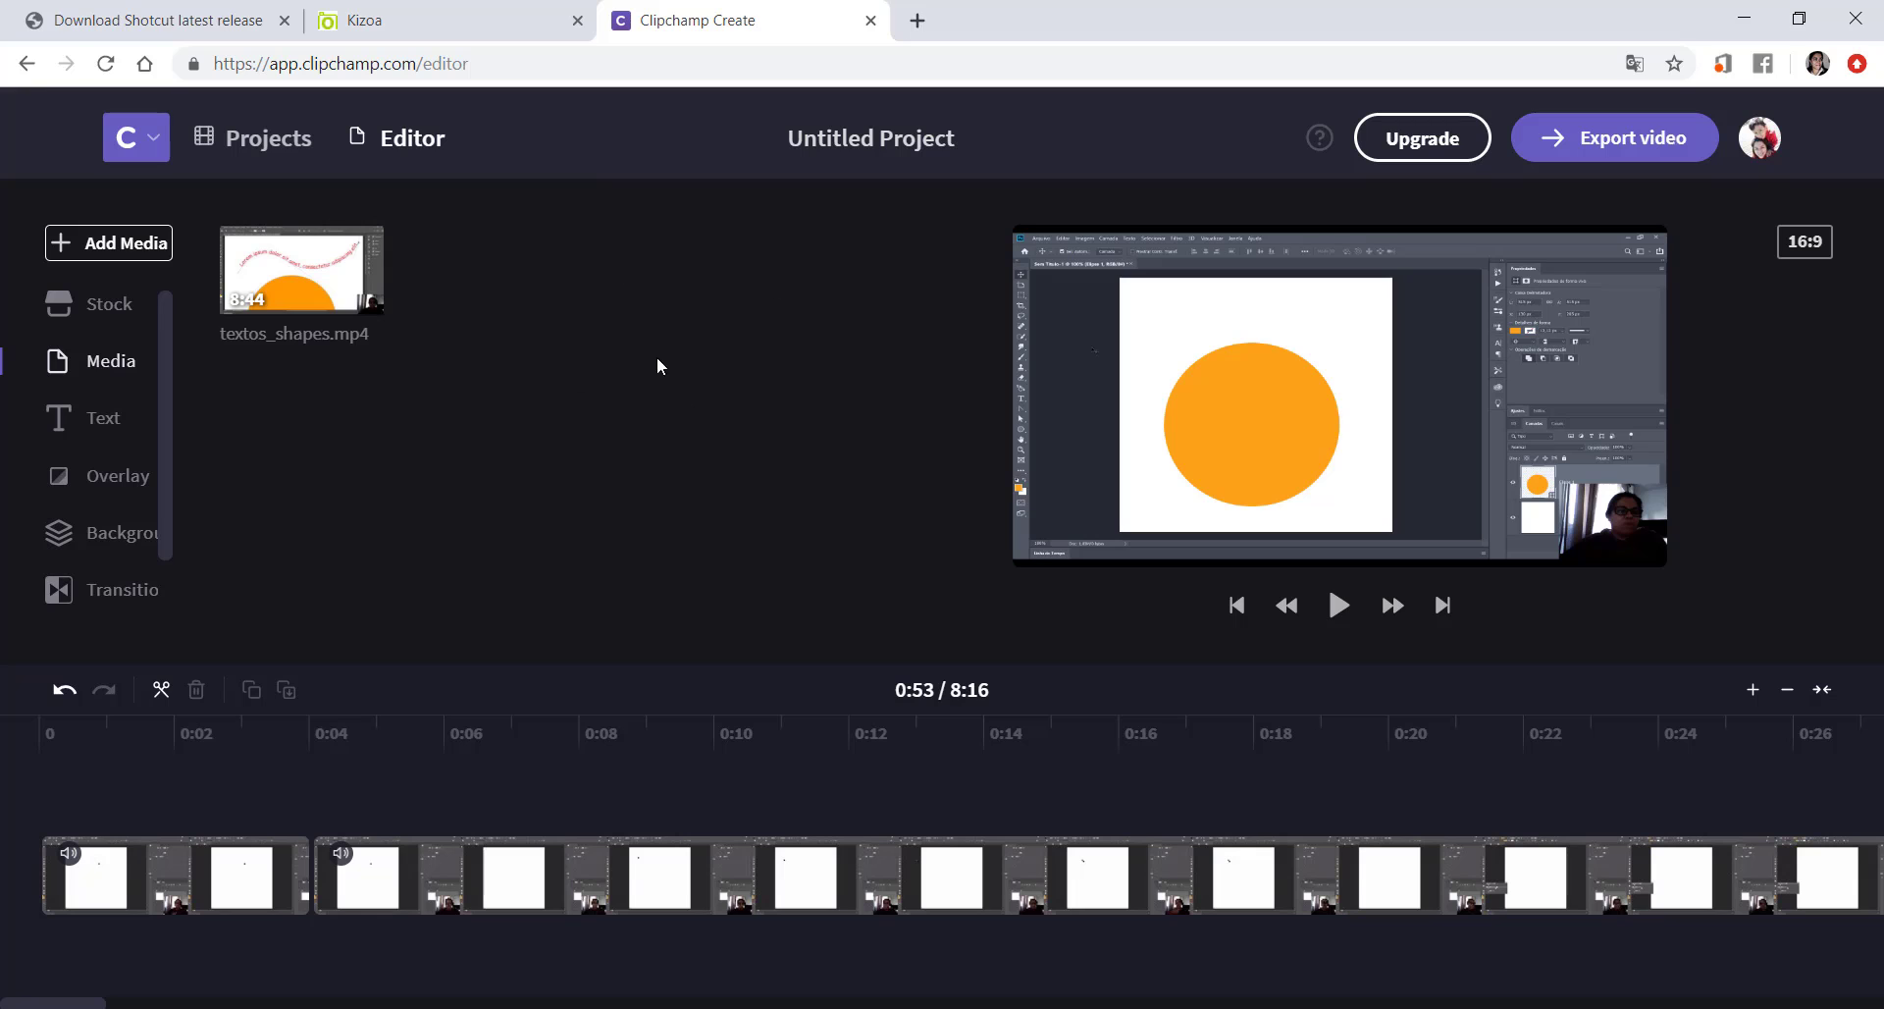
Step: Export the video in 480p standard definition
{"action": "left_click", "coordinate": [1654, 147]}
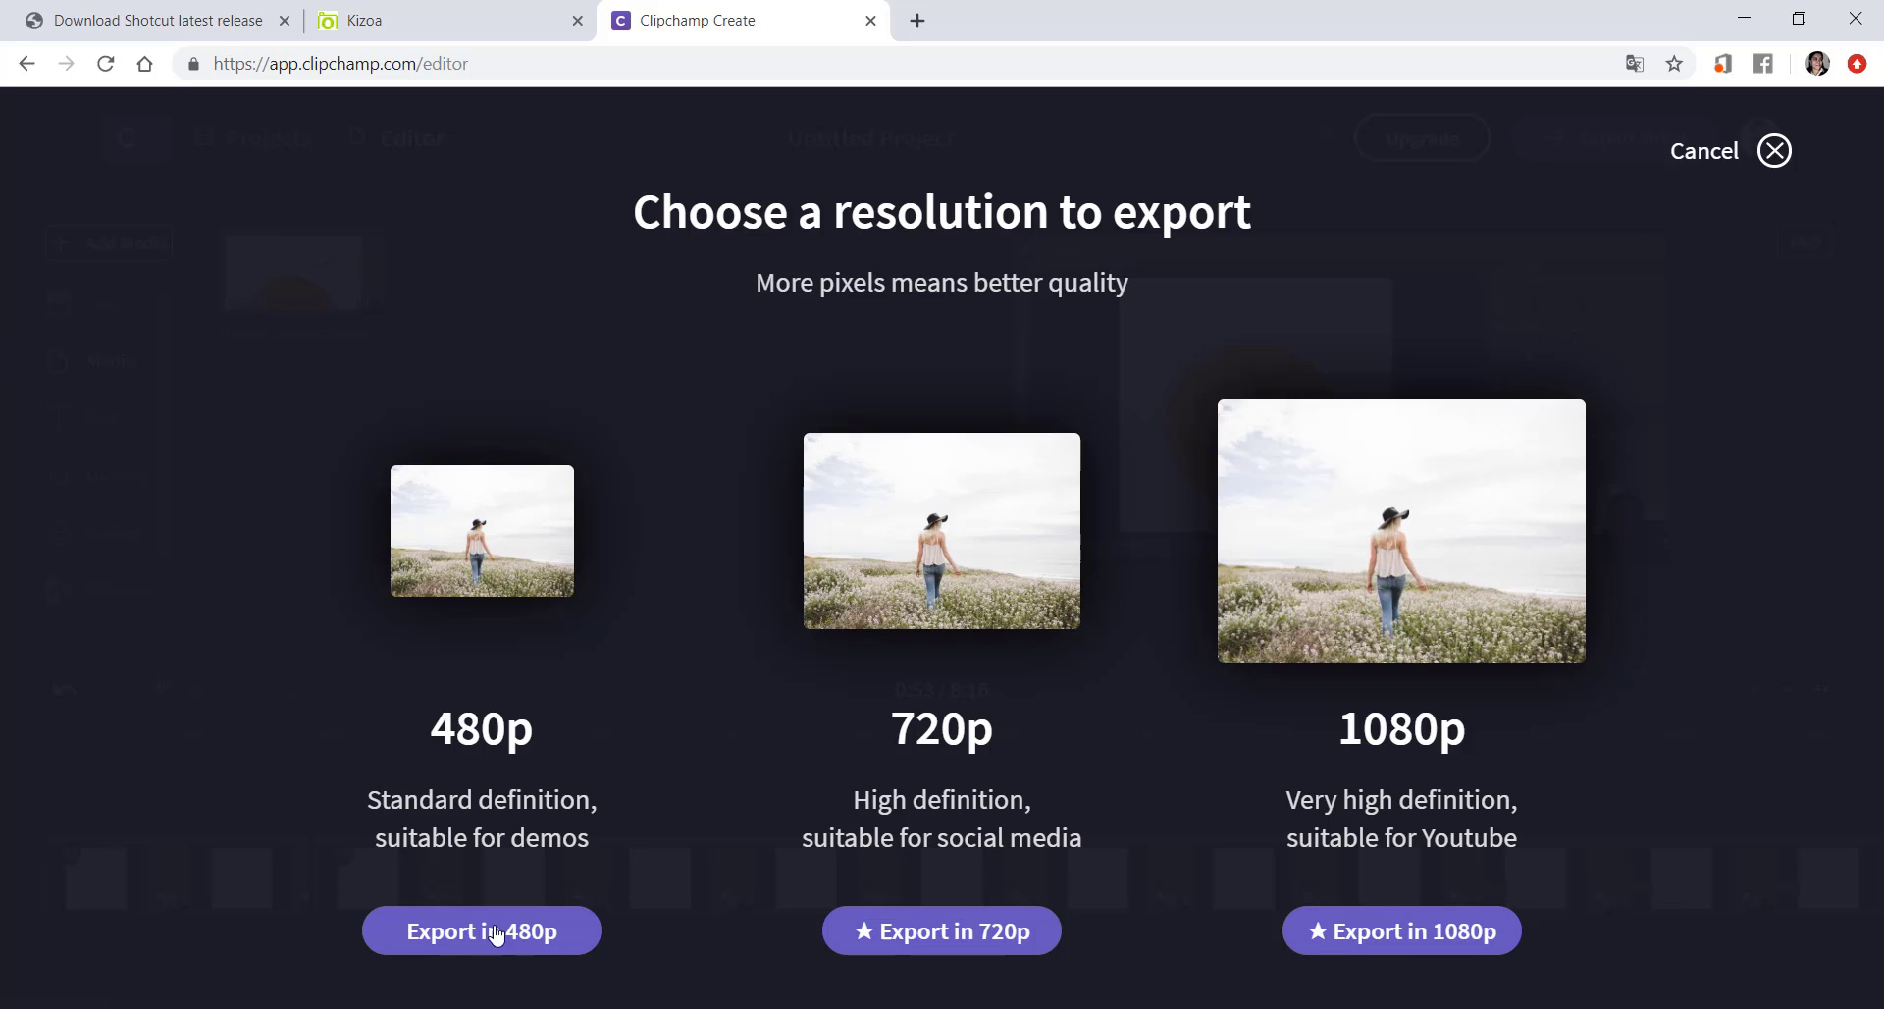
{"action": "left_click", "coordinate": [452, 942]}
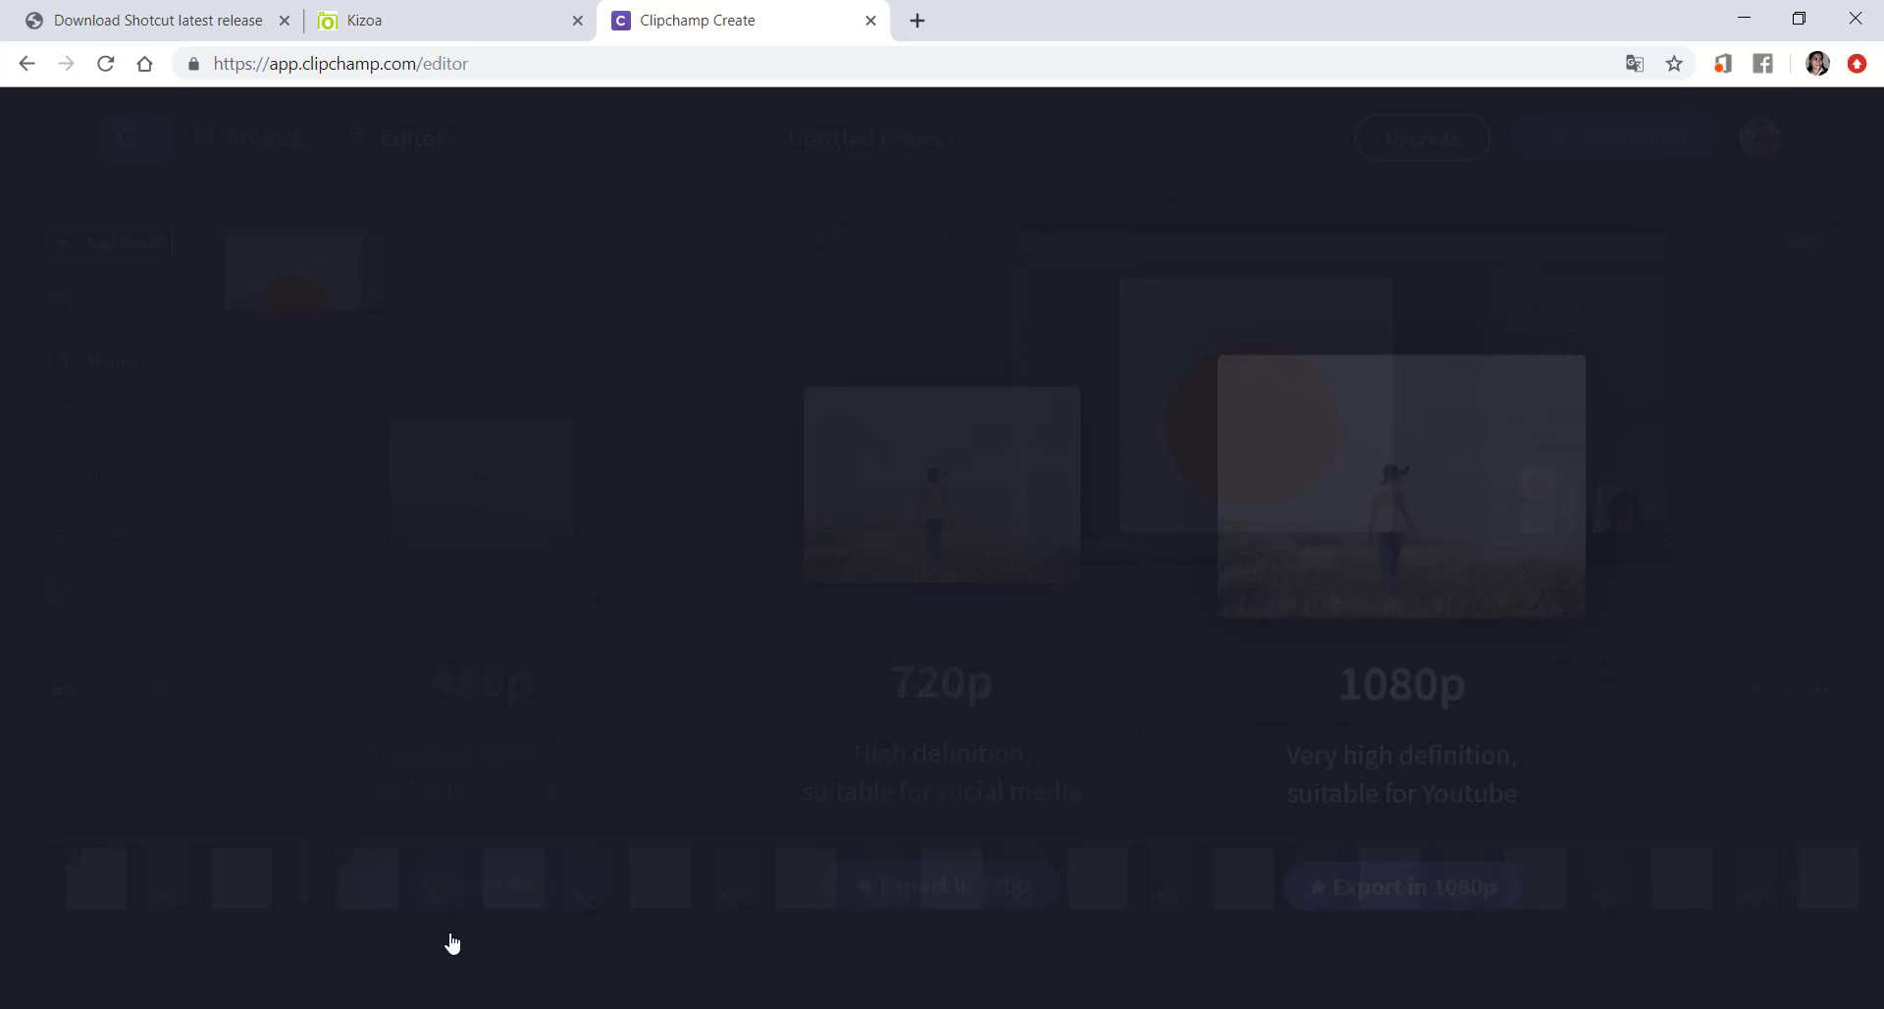